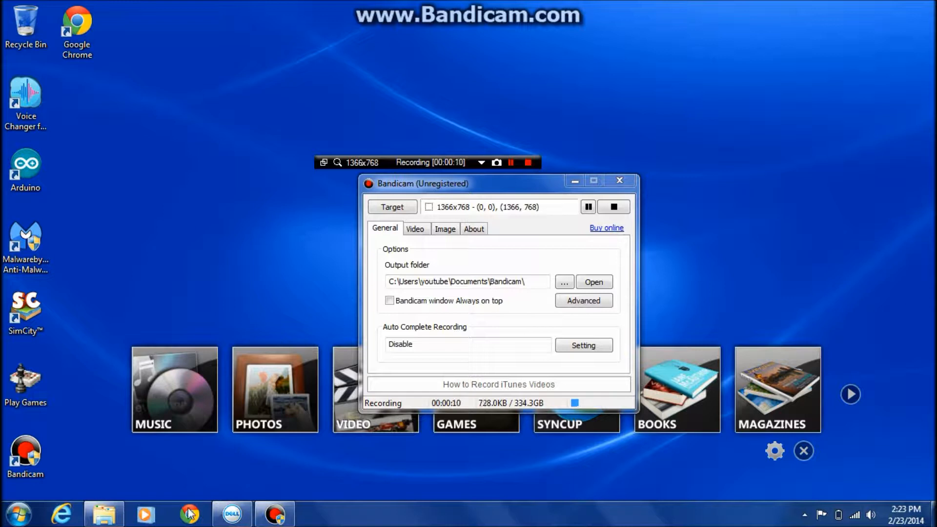
Open Chrome in a maximized window, search for wamp and open the wampserver.com result.
click(182, 340)
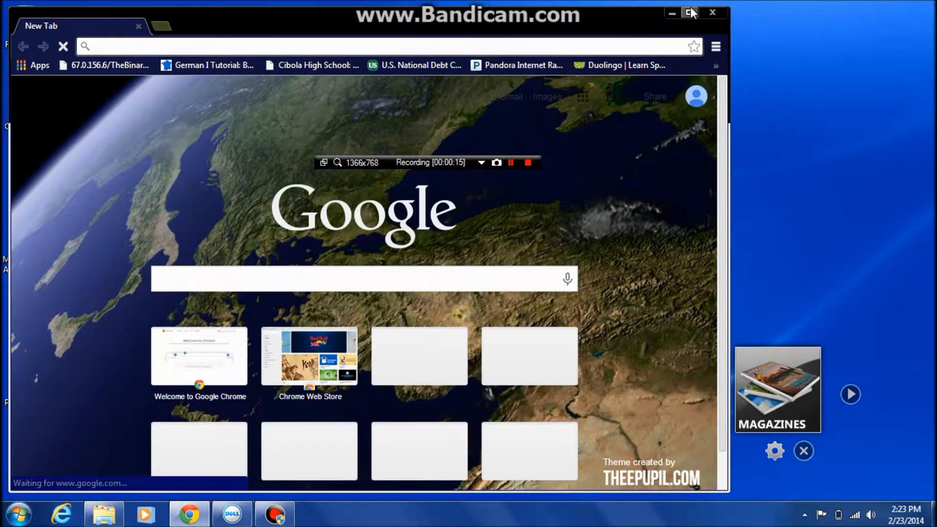
click(688, 13)
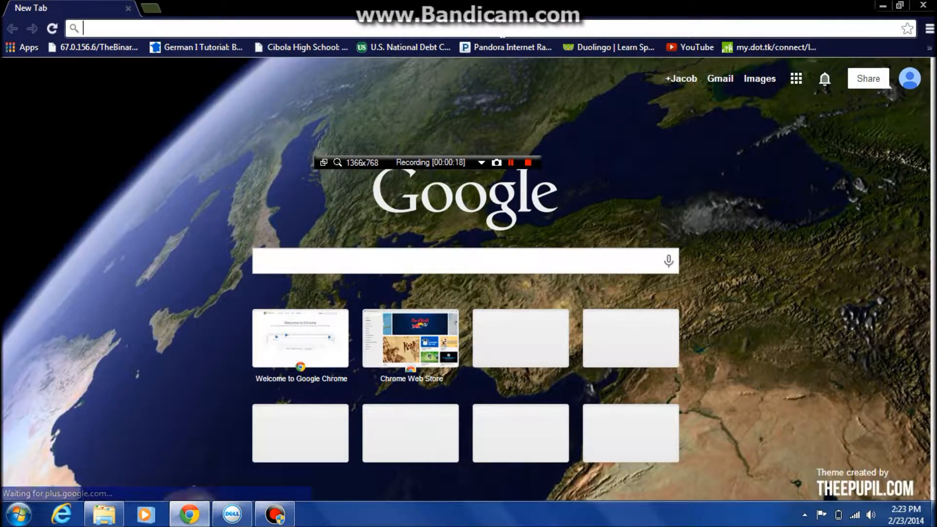
text(wamp)
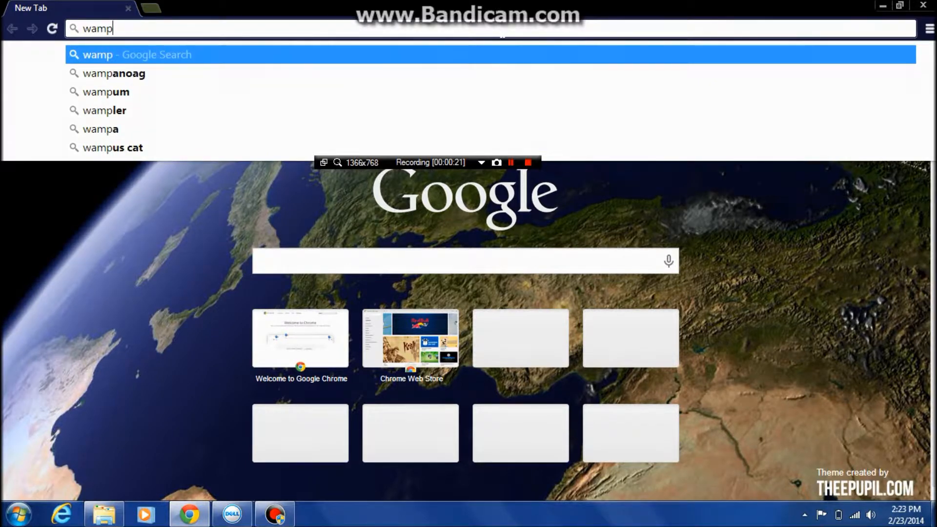
key(Return)
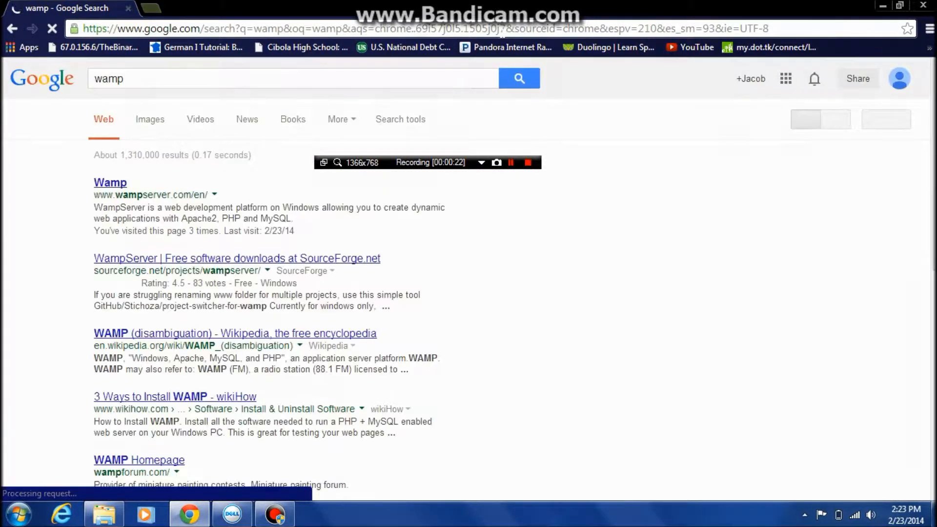
click(113, 186)
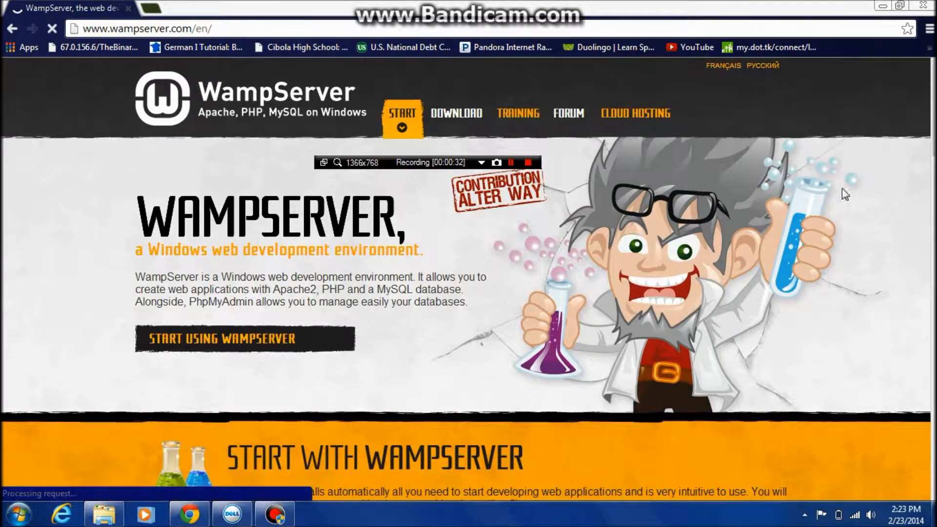
Download WampServer (32 bits & PHP 5.3) 2.2E from the site's download section using the direct download link.
drag(934, 143, 933, 378)
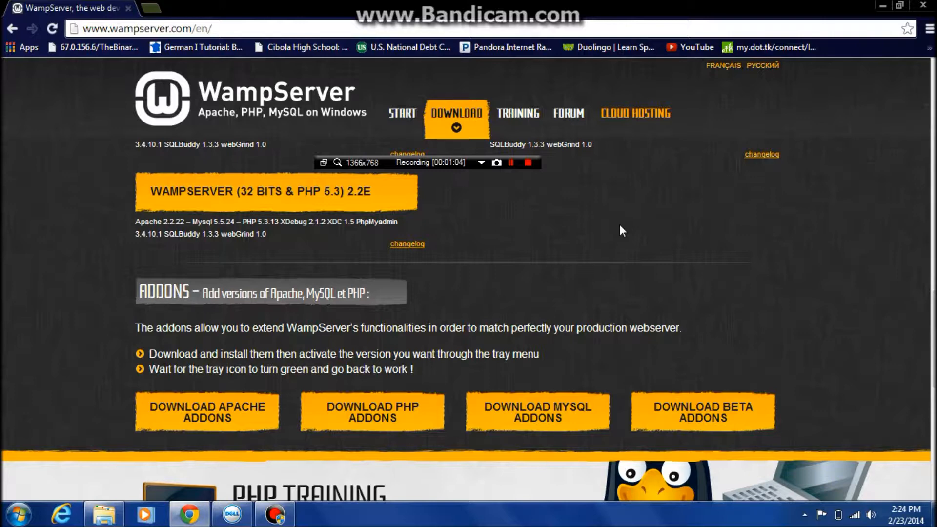
click(276, 195)
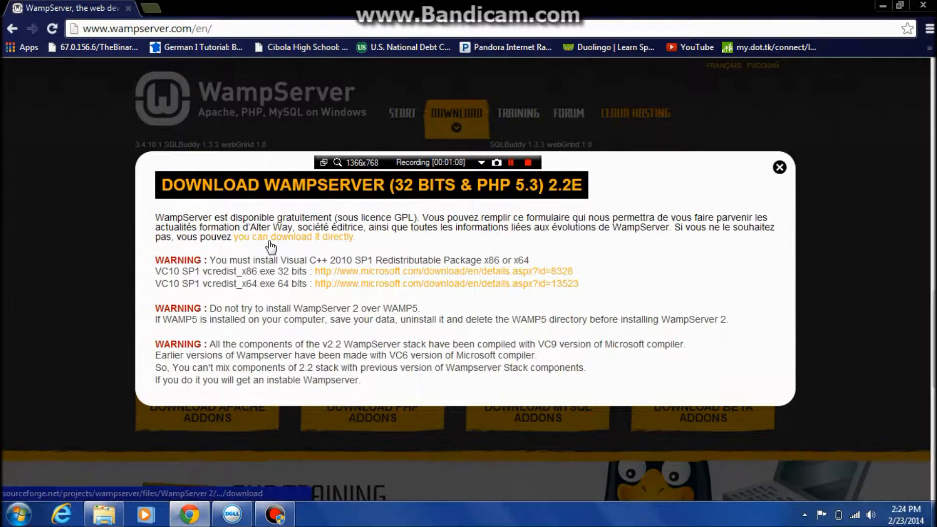
drag(149, 258, 219, 250)
click(266, 315)
drag(154, 257, 187, 237)
click(190, 239)
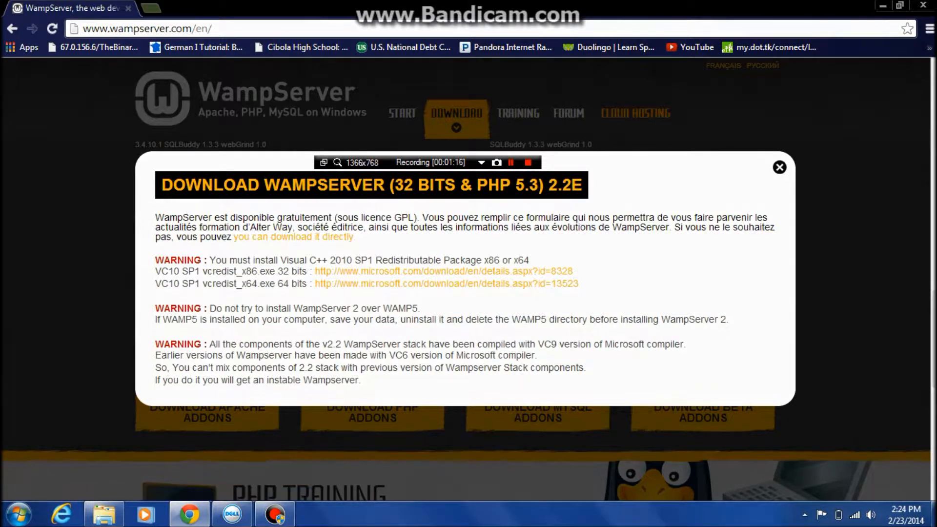
click(264, 242)
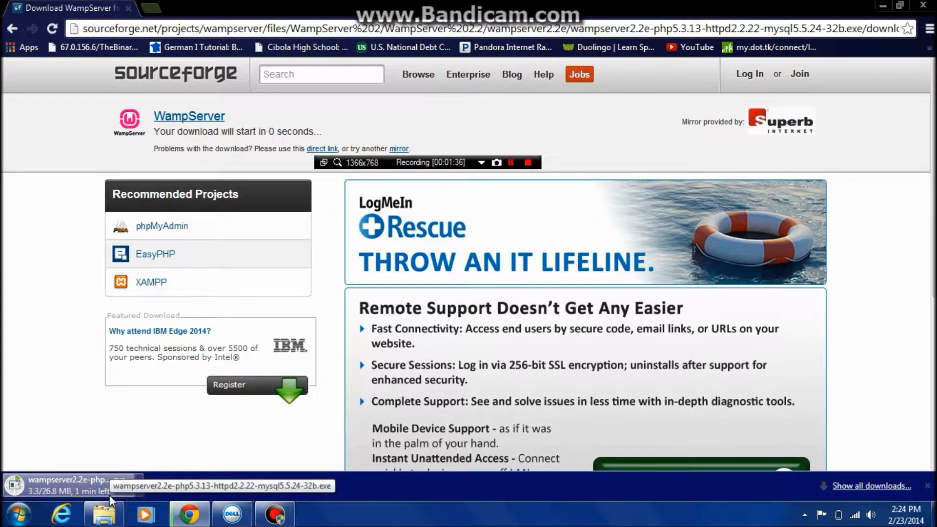
click(510, 163)
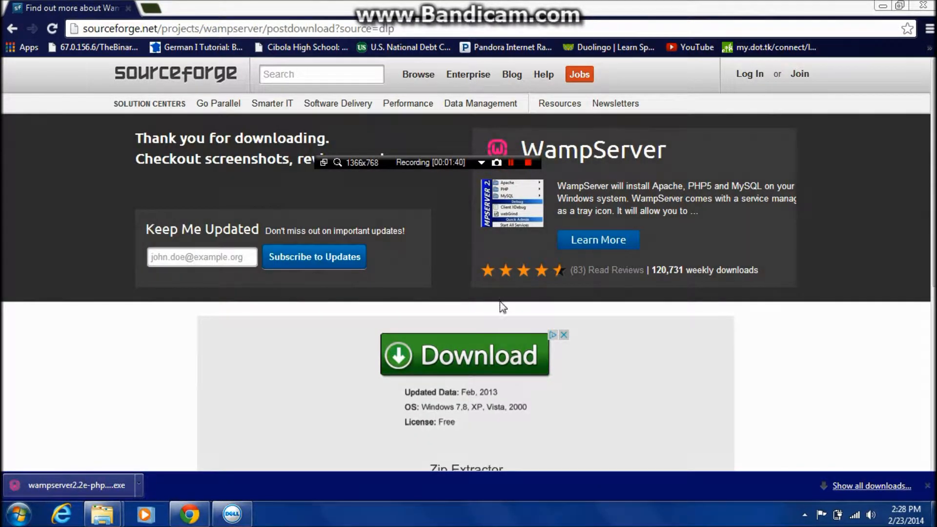
Run the downloaded WampServer installer and accept its license agreement.
click(94, 476)
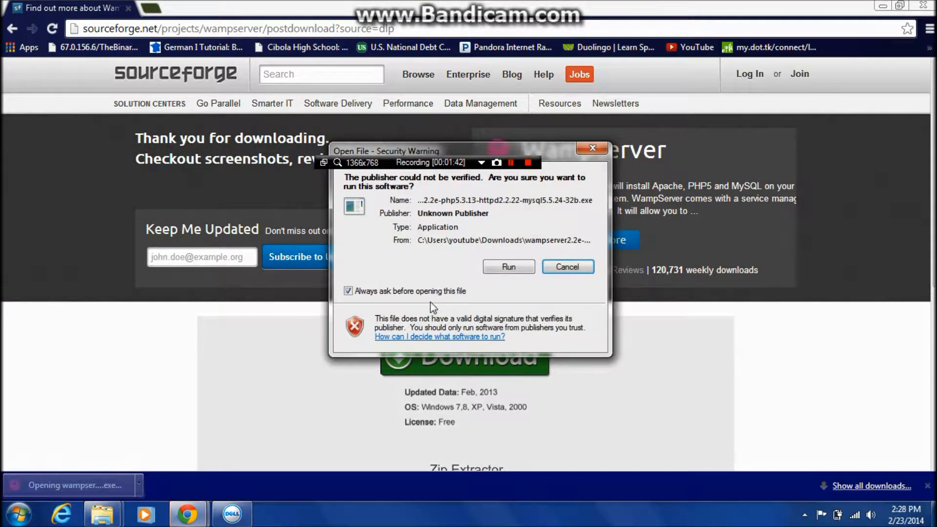
click(494, 270)
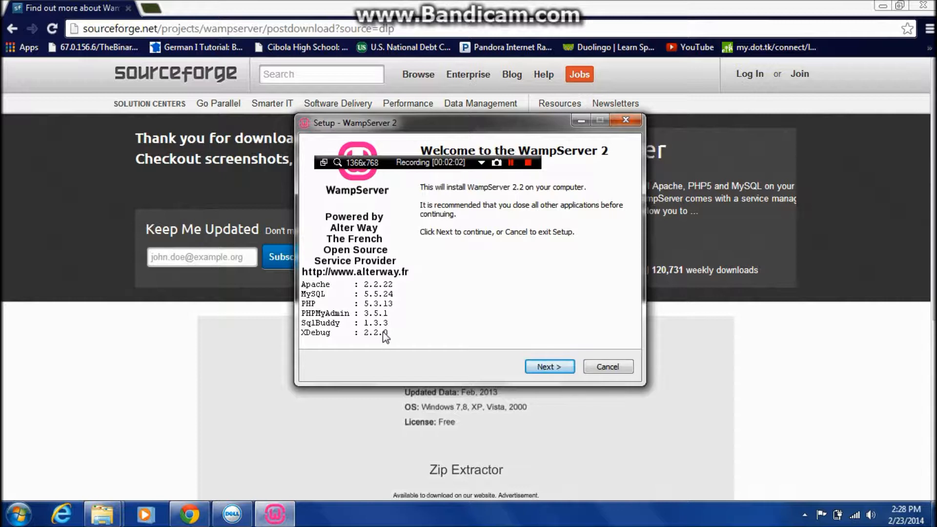
click(531, 366)
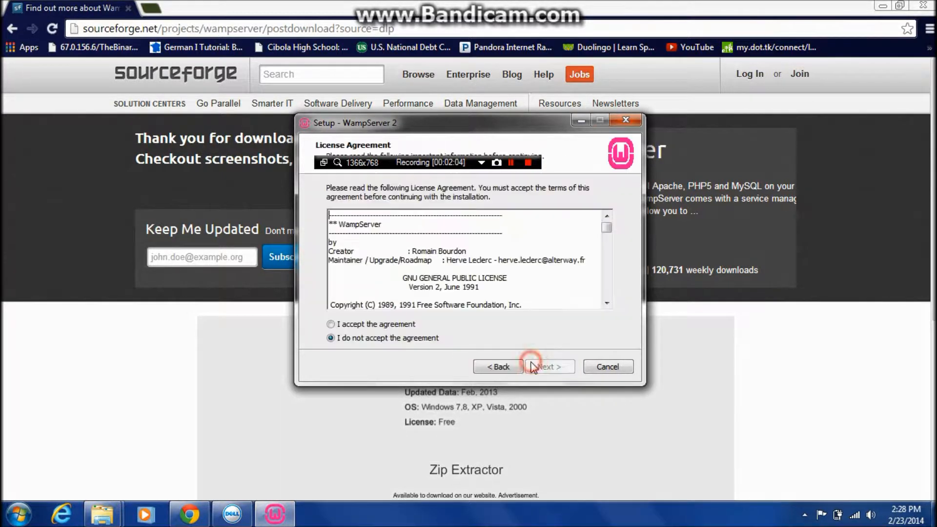
click(398, 324)
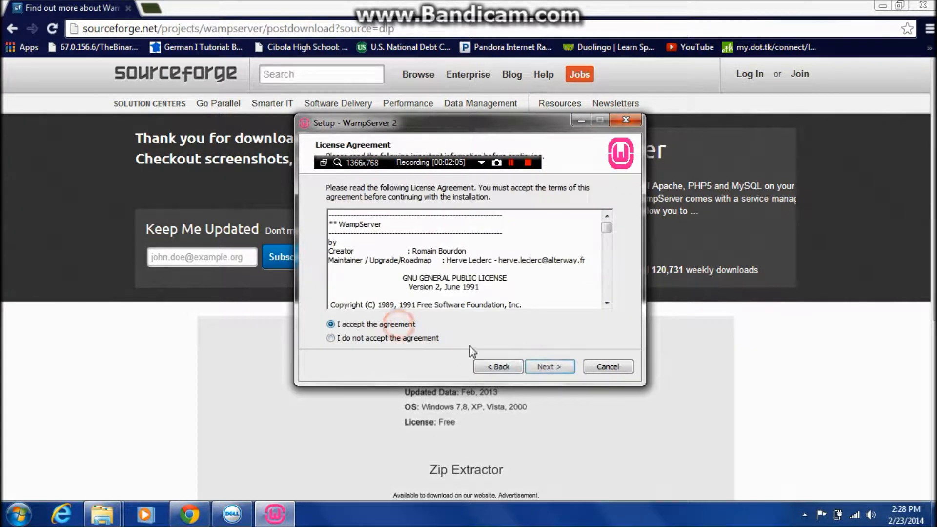
click(536, 366)
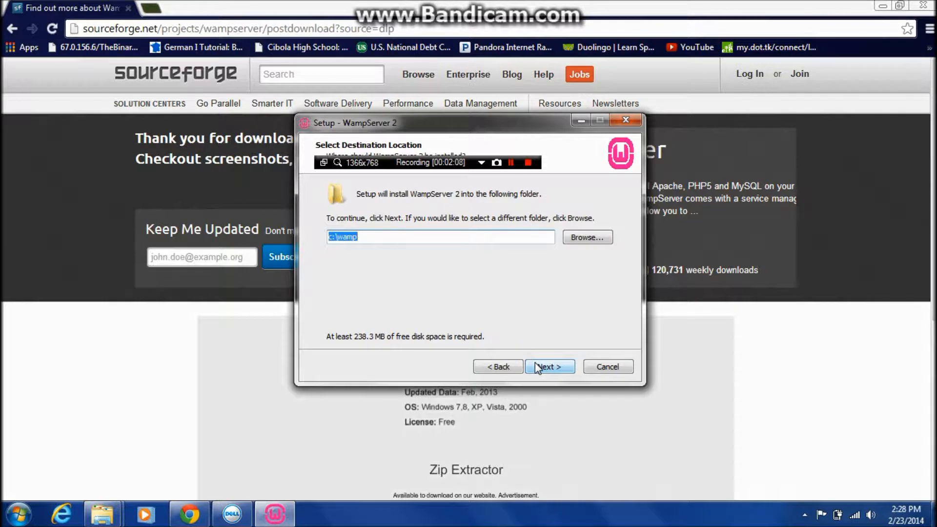
Install WampServer 2 into c:\wamp with the option to create a desktop icon.
click(536, 367)
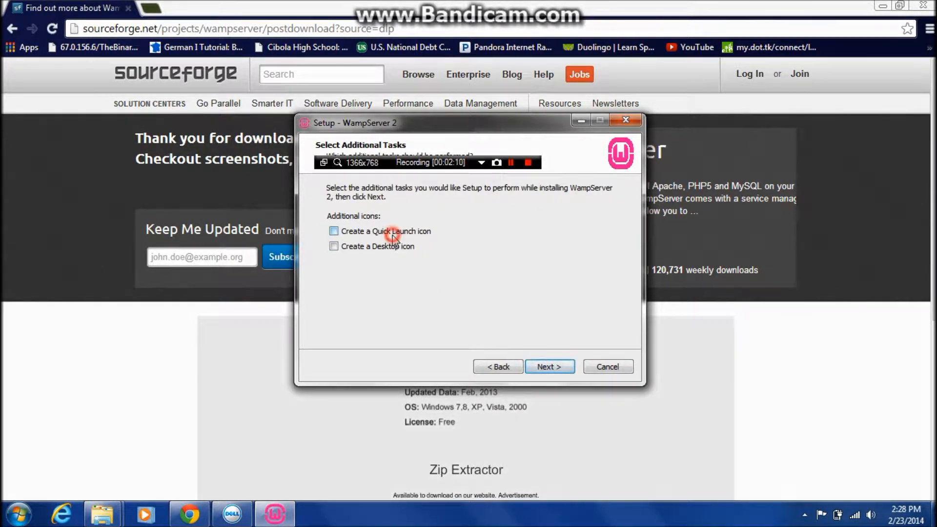
click(392, 248)
click(540, 362)
click(540, 364)
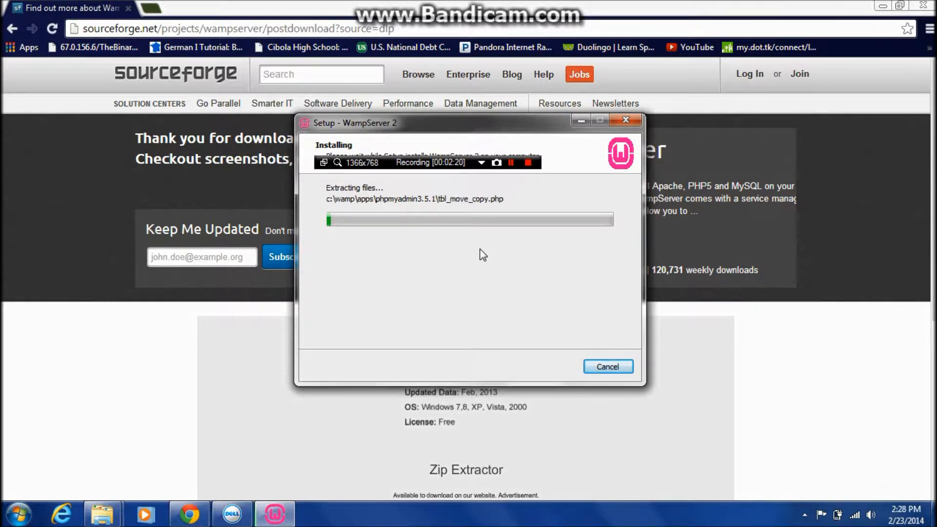
click(510, 164)
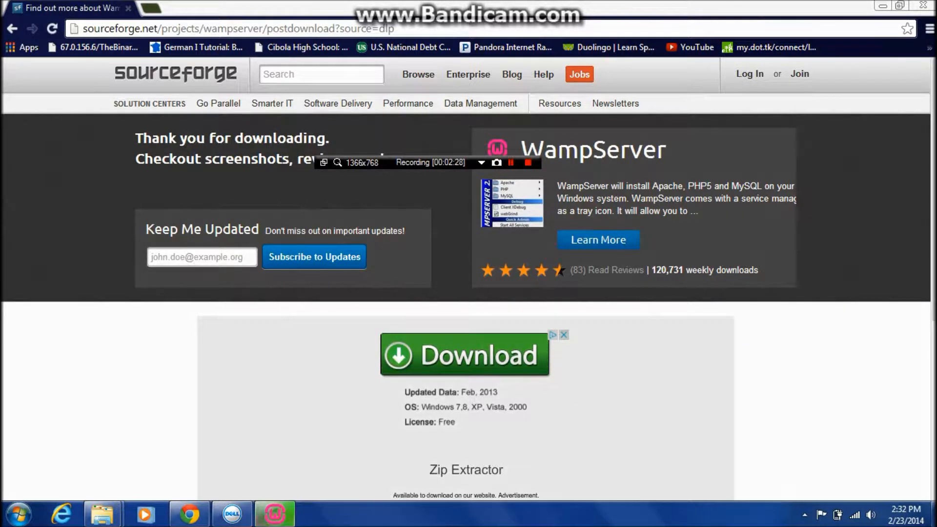
Finish the WampServer setup with explorer as default browser and the default PHP mail parameters, launching WampServer 2 on exit.
click(274, 515)
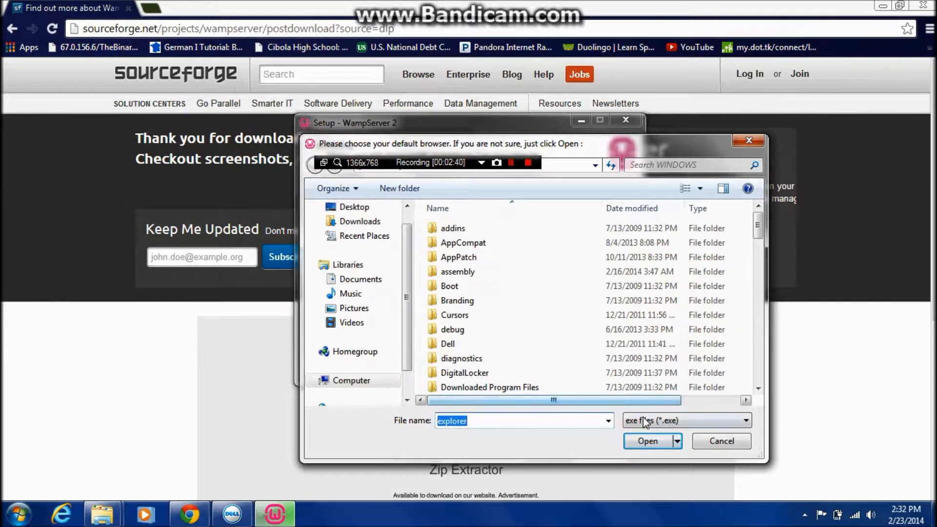
click(648, 440)
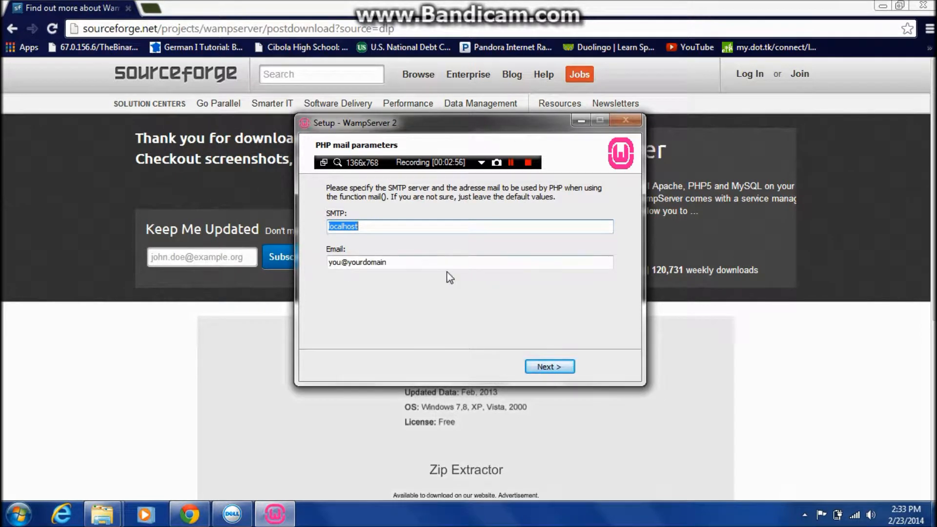
click(542, 366)
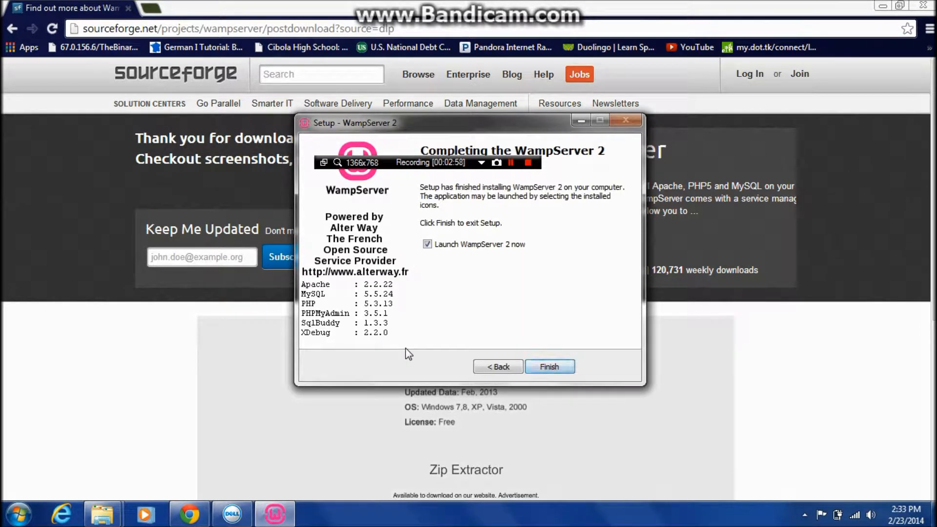
click(548, 365)
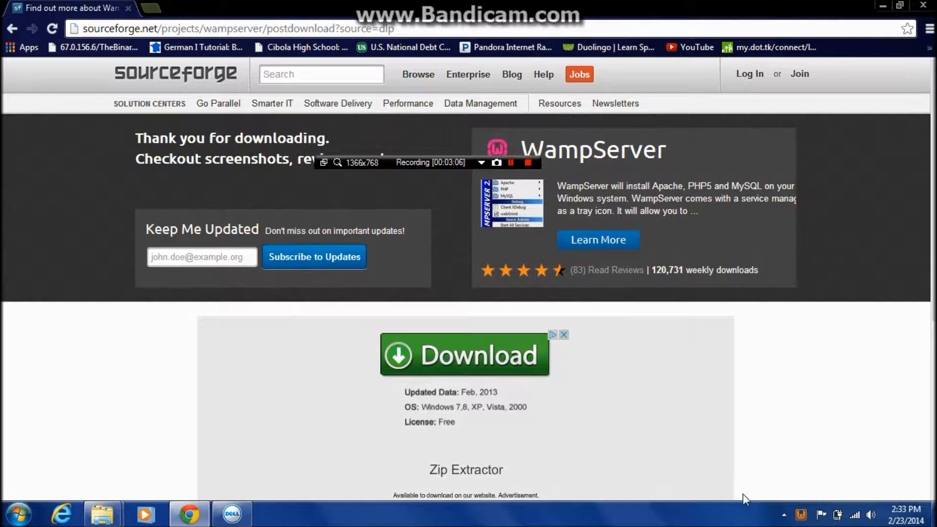
Examine the service commands offered by the running WampServer and check its status among the notification icons.
click(800, 520)
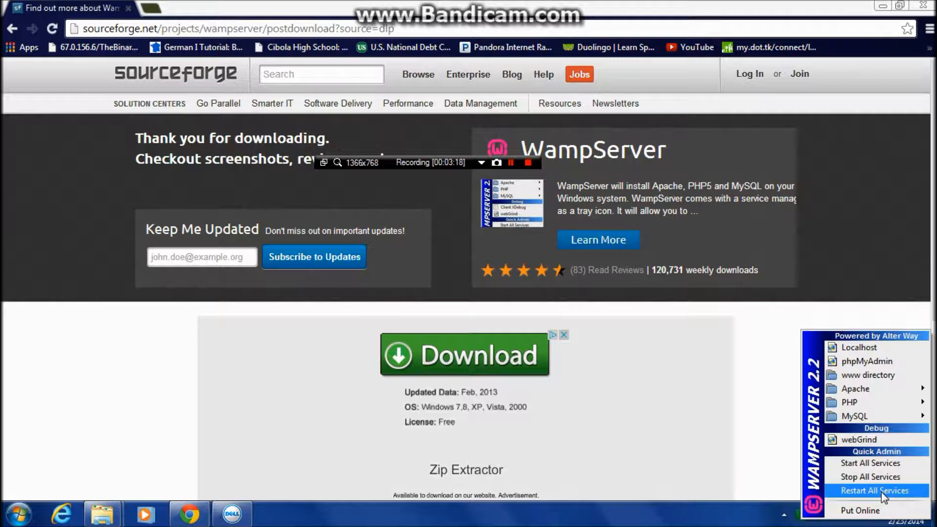
click(731, 522)
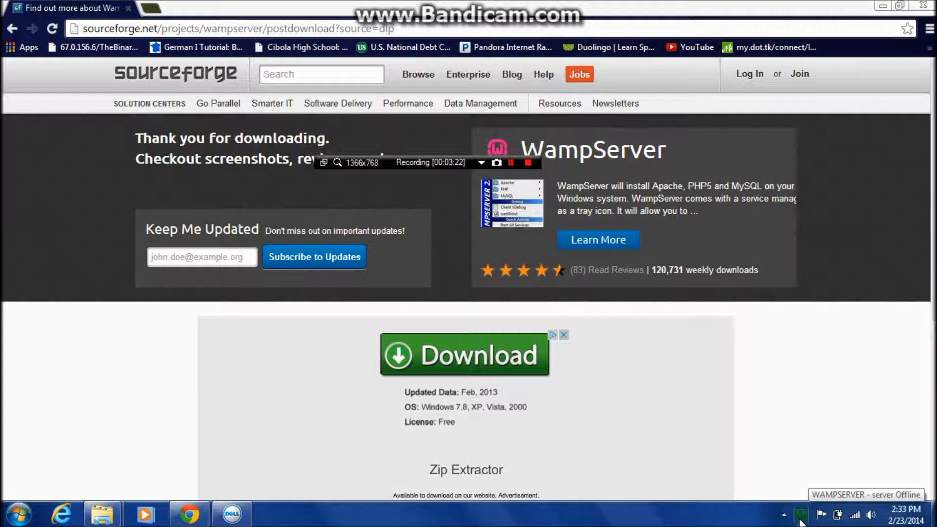
click(511, 163)
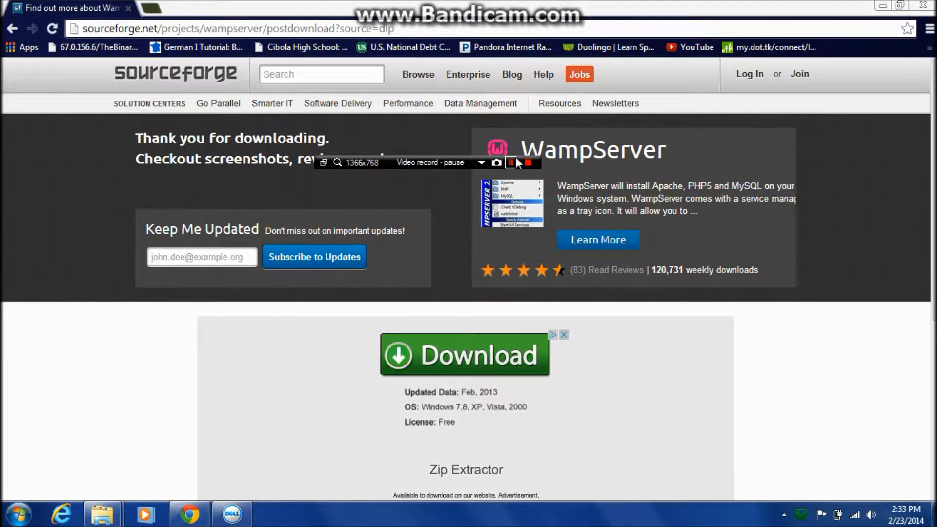
click(511, 162)
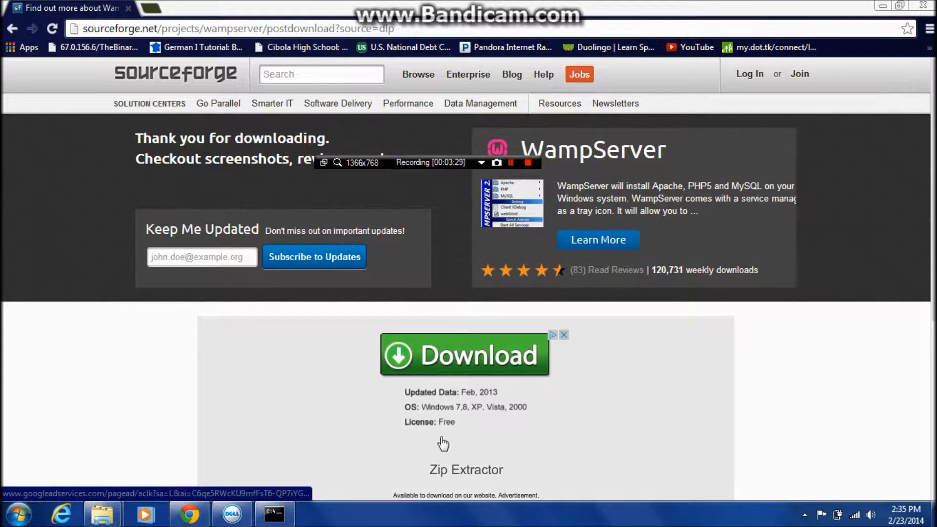
click(804, 515)
drag(794, 448, 782, 518)
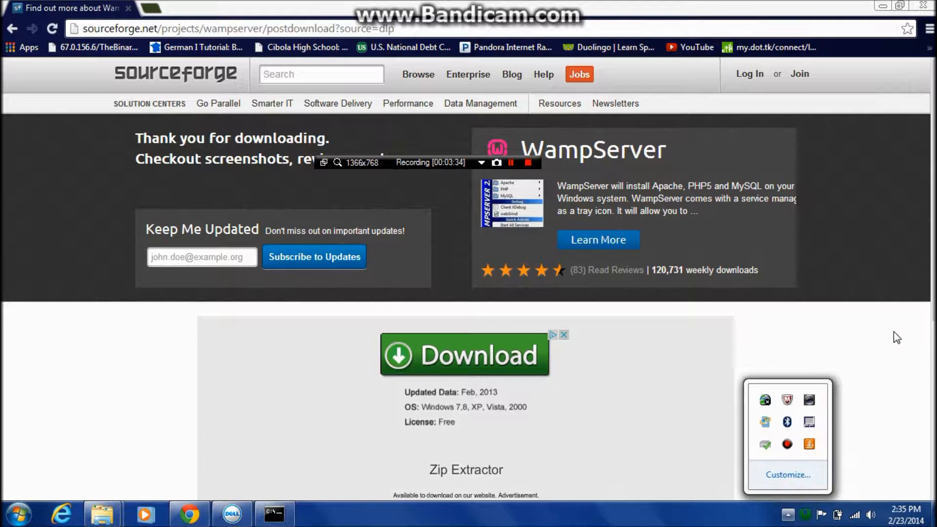
click(884, 349)
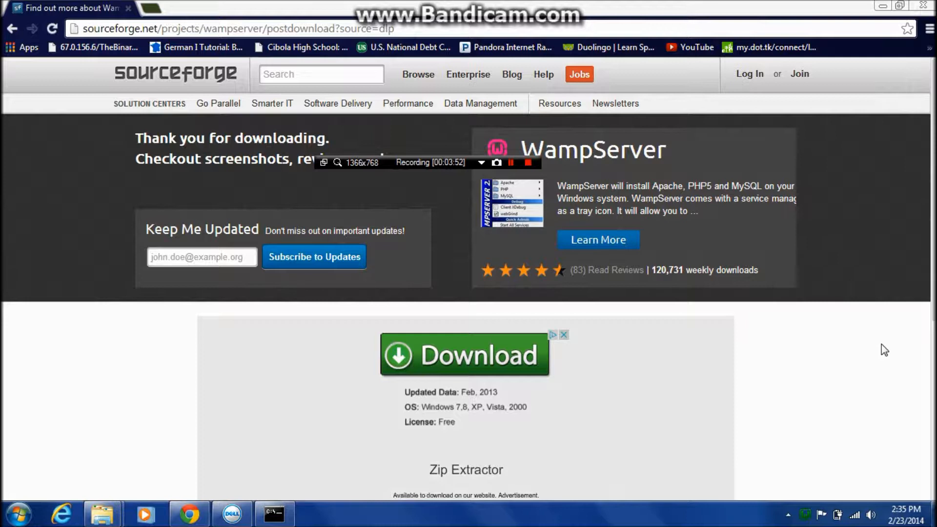
Open a Command Prompt and run ipconfig.
key(super+r)
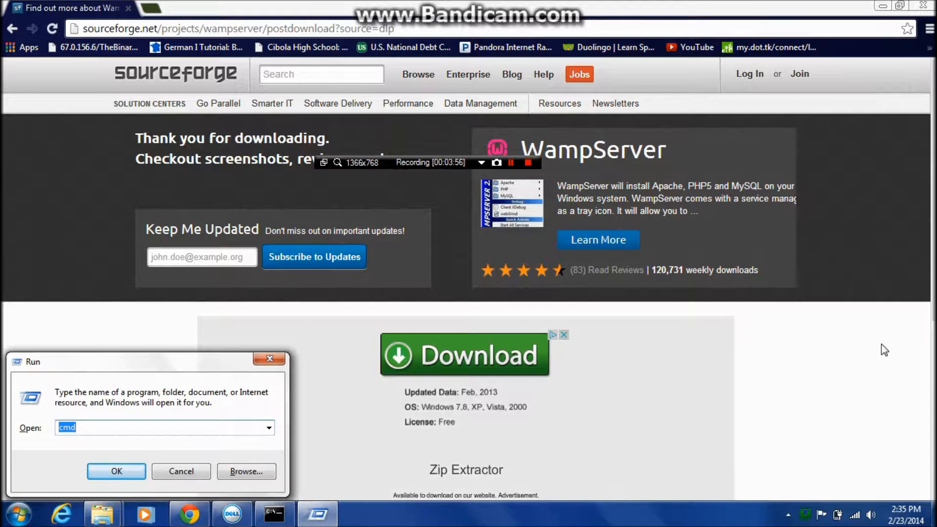
key(Return)
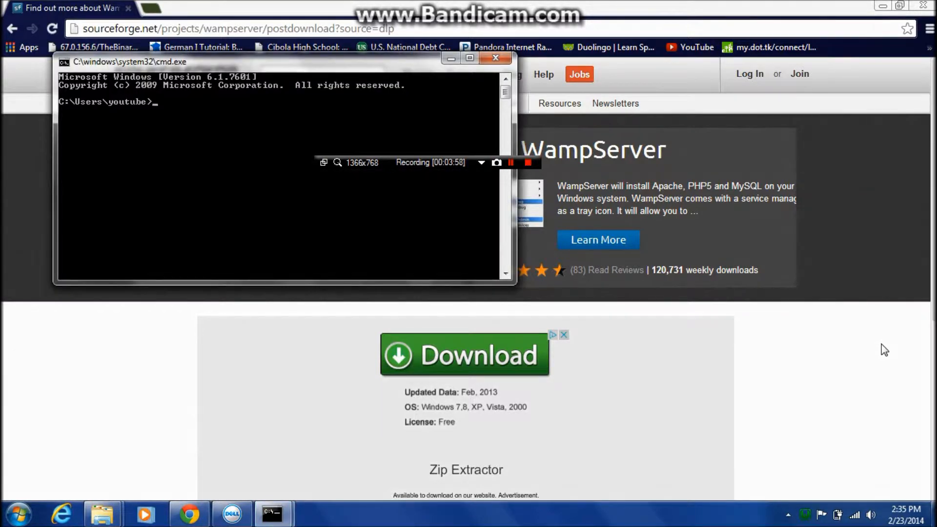
text(ipconfig)
key(Return)
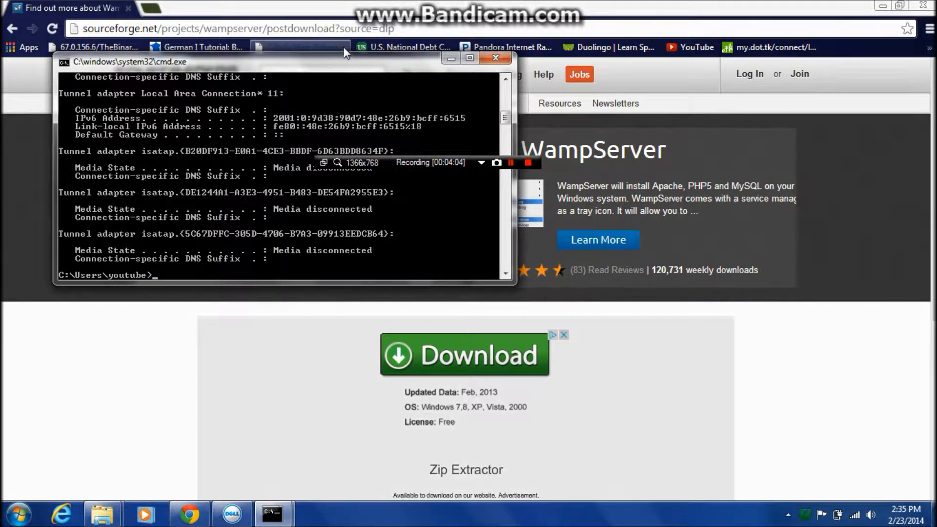
Find the Local Area Connection adapter in the ipconfig output and mark its IPv4 Address line.
drag(348, 65, 3, 62)
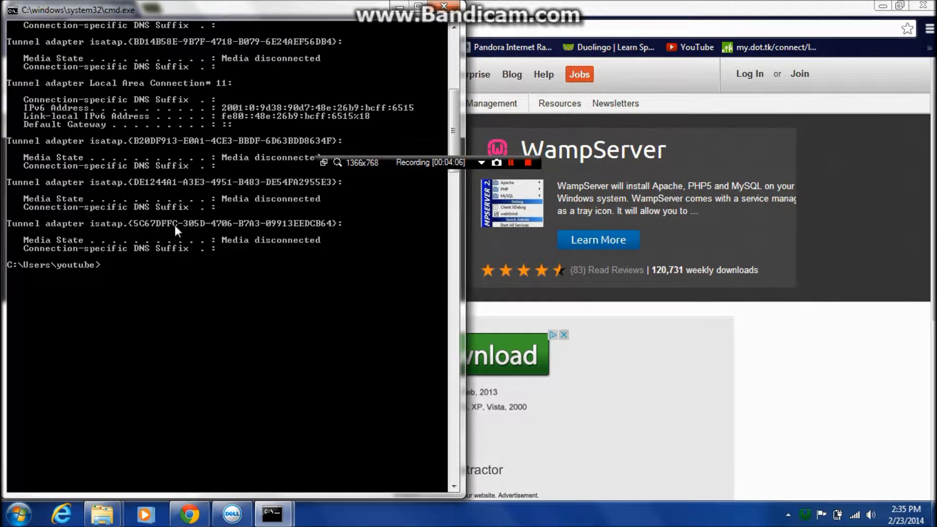
scroll(175, 224, up, 5)
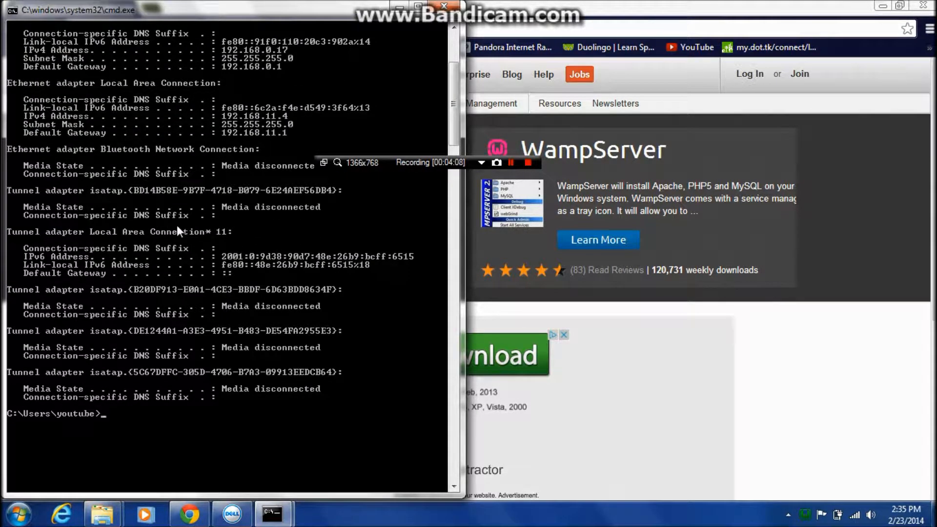
right_click(31, 114)
click(41, 125)
drag(24, 113, 313, 112)
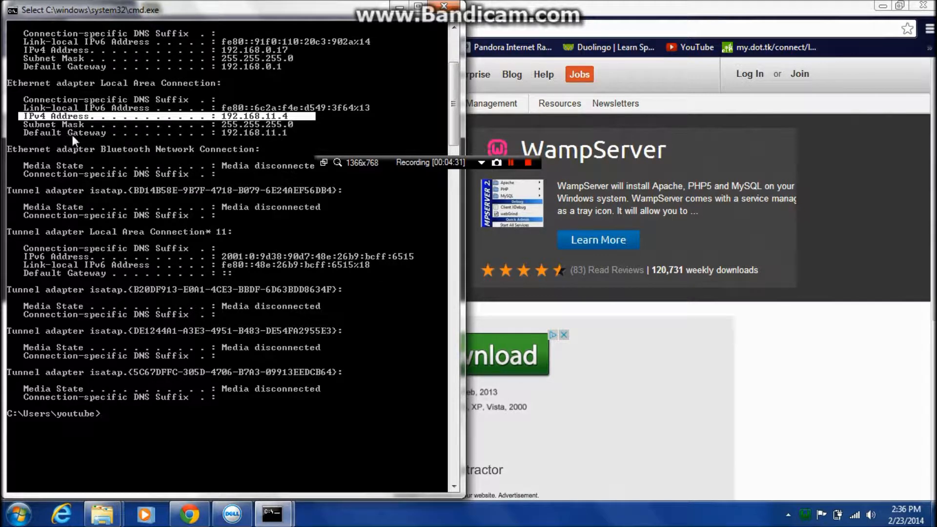
Put the Command Prompt out of the way and open 192.168.11.4 in a new browser tab.
click(400, 7)
click(156, 9)
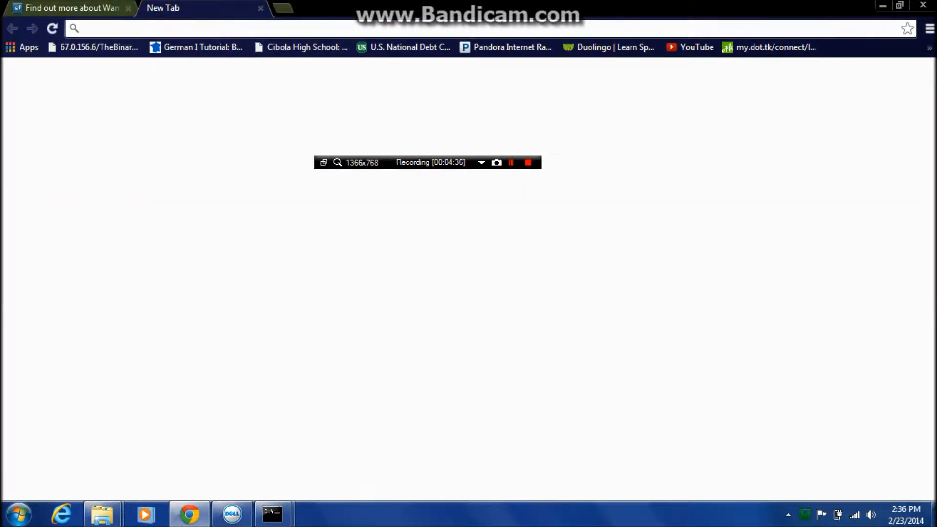
text(192.1)
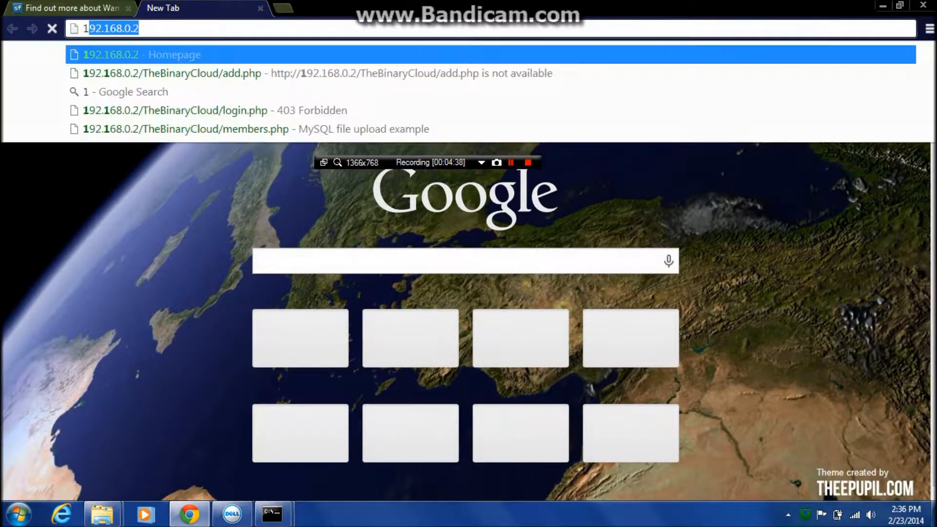
text(68.11)
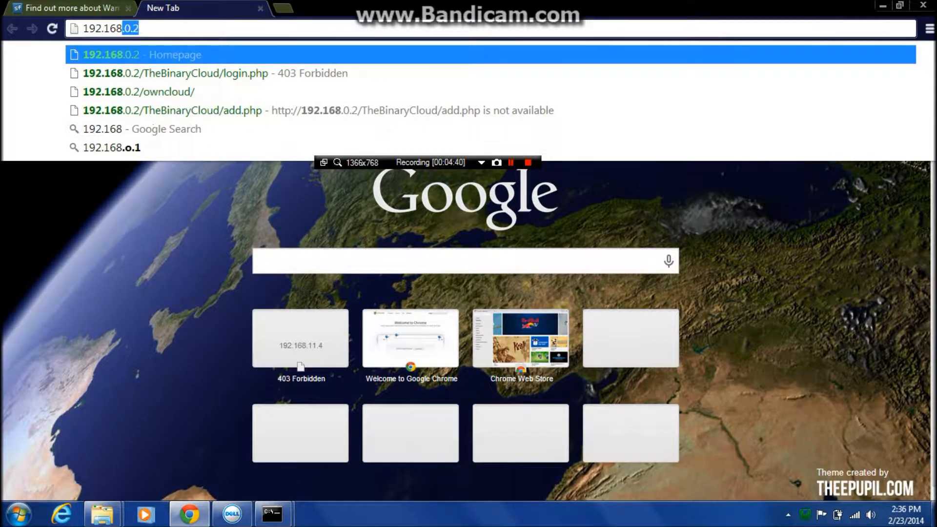
text(.4)
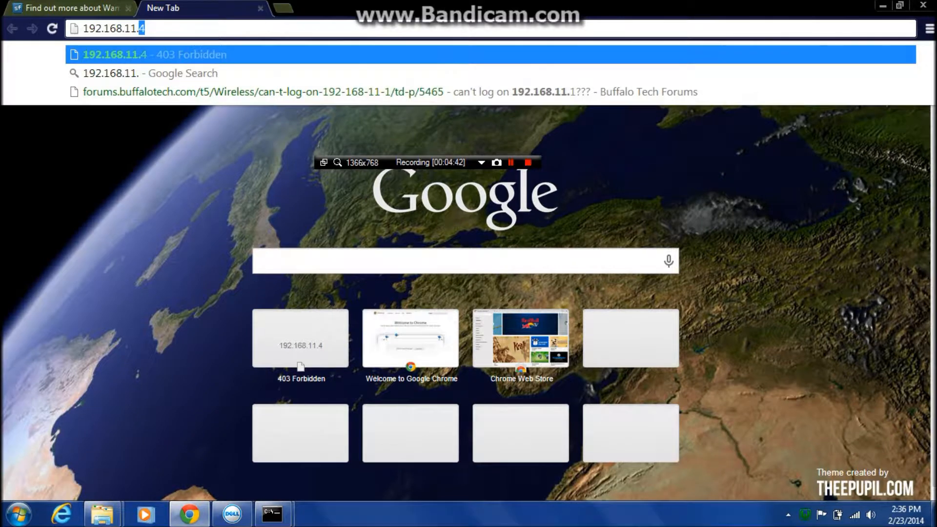
key(Return)
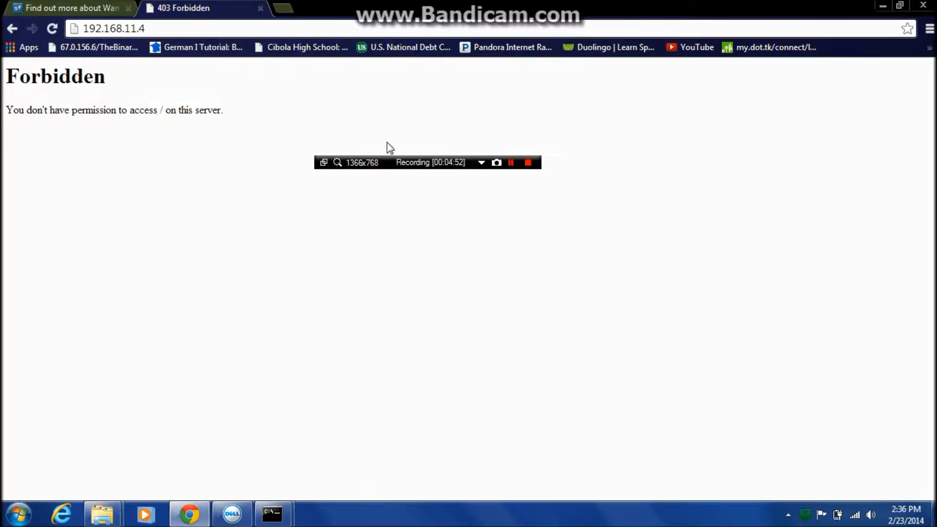
Examine the message on the page that the web server returns at the IPv4 address.
drag(221, 110, 5, 74)
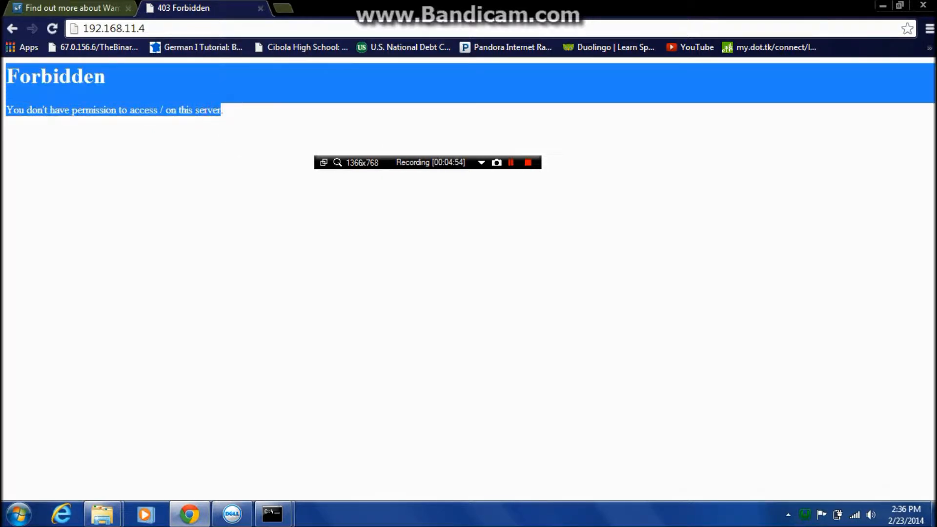
click(3, 74)
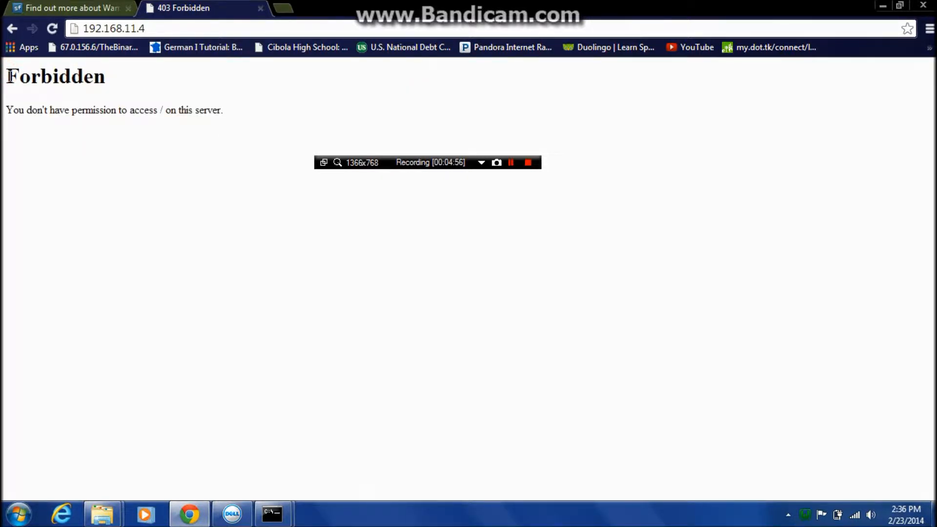
shift+click(230, 111)
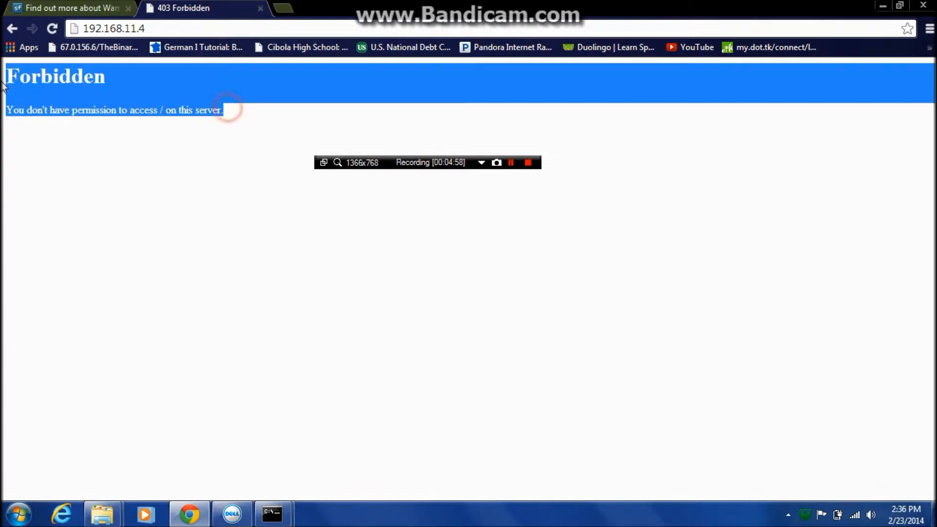
click(41, 73)
drag(6, 74, 149, 110)
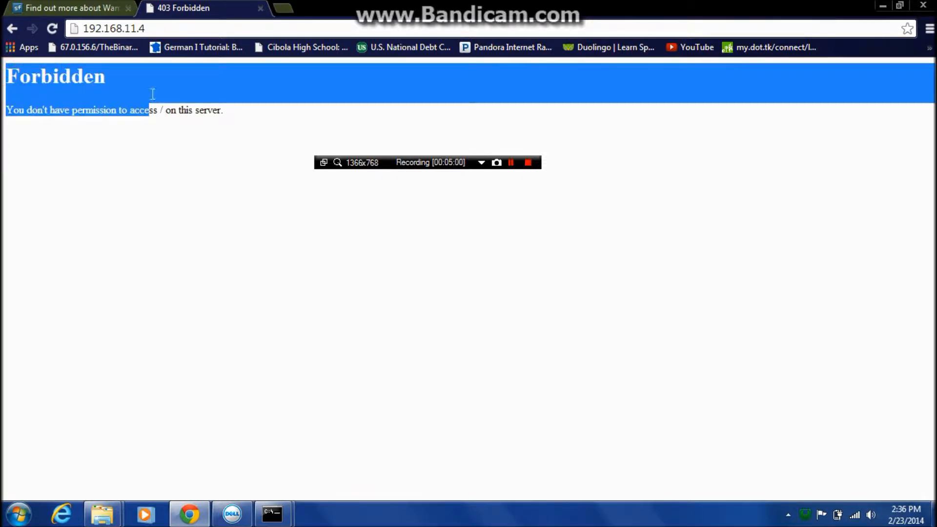
click(511, 163)
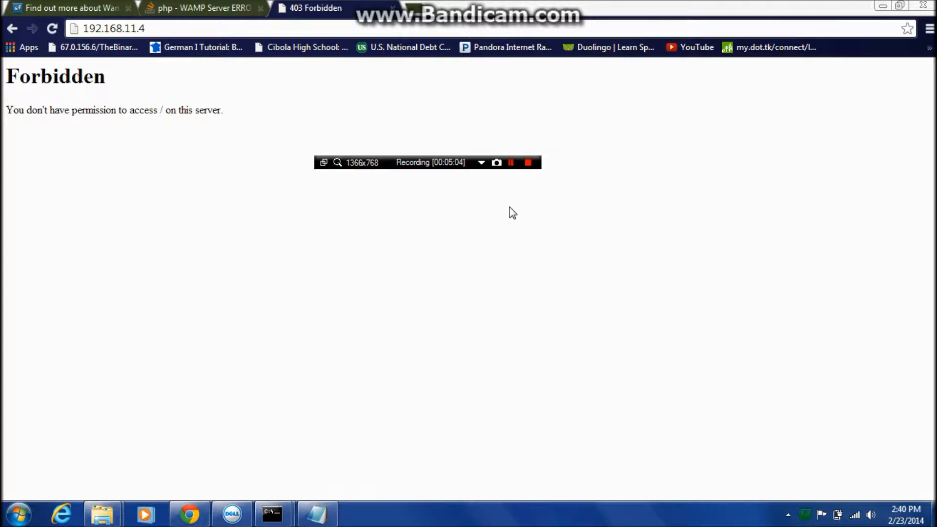
drag(236, 117, 4, 76)
triple_click(49, 110)
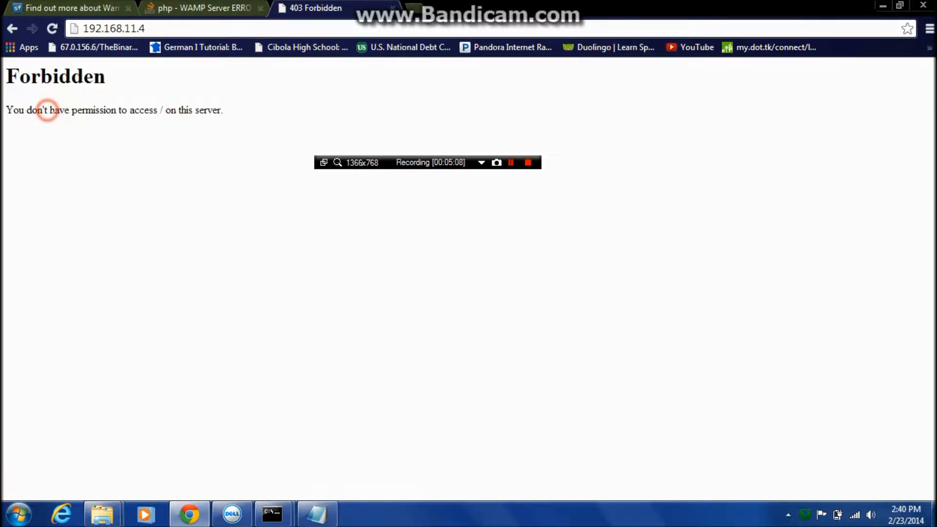
Replace the IP address with localhost and load that page in the same tab.
click(110, 28)
click(168, 33)
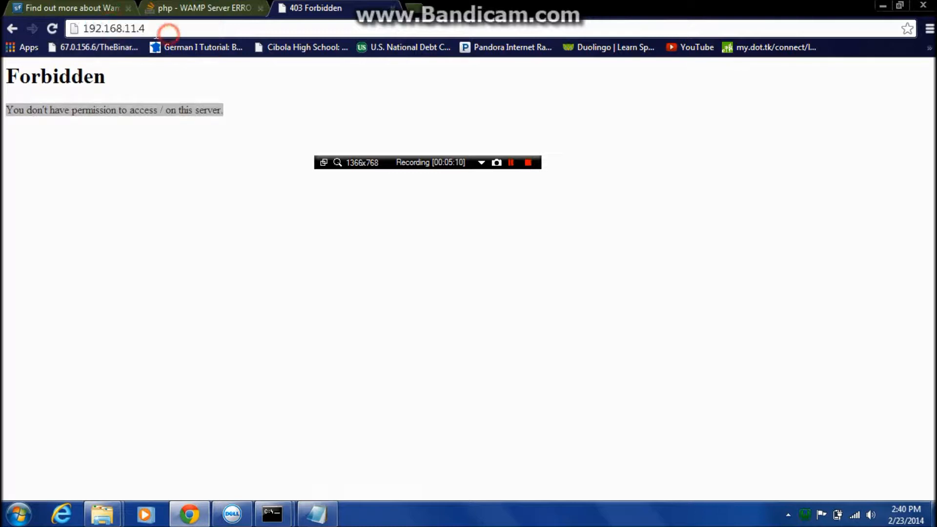
drag(168, 29, 3, 18)
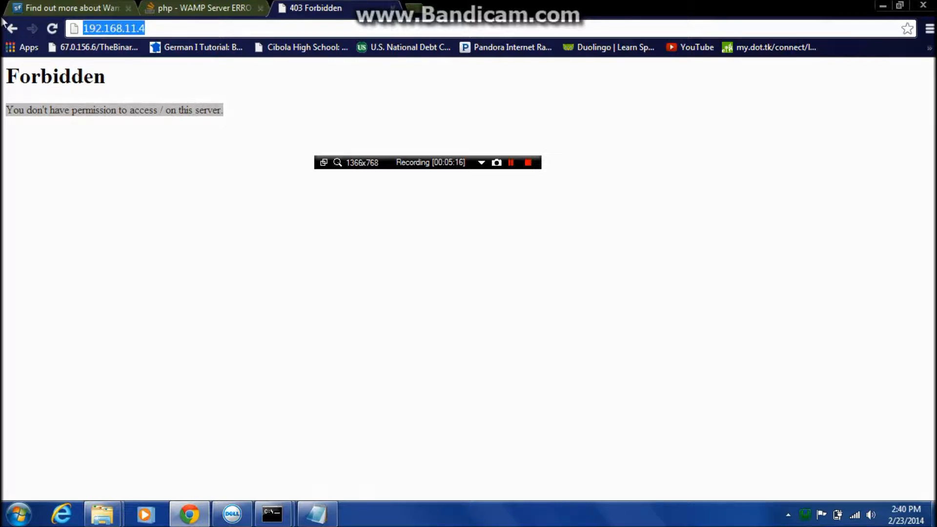
text(localhost)
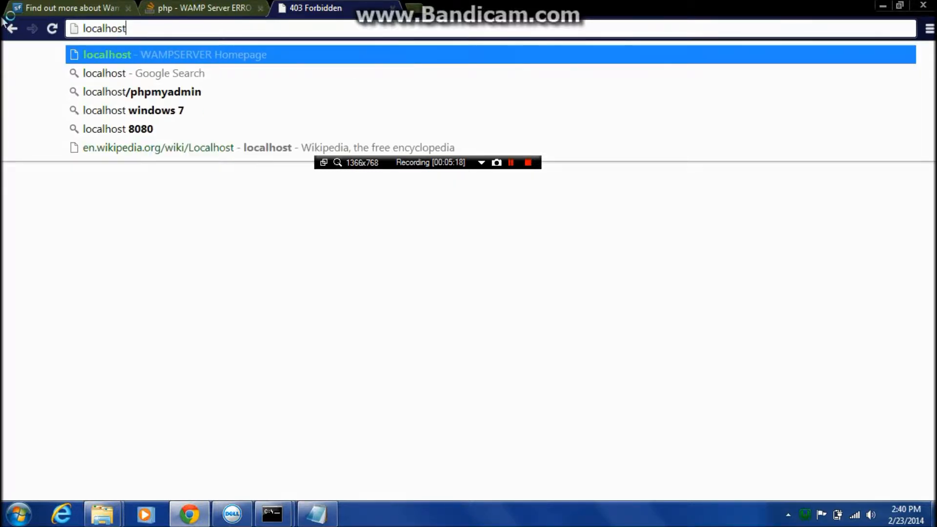
key(Return)
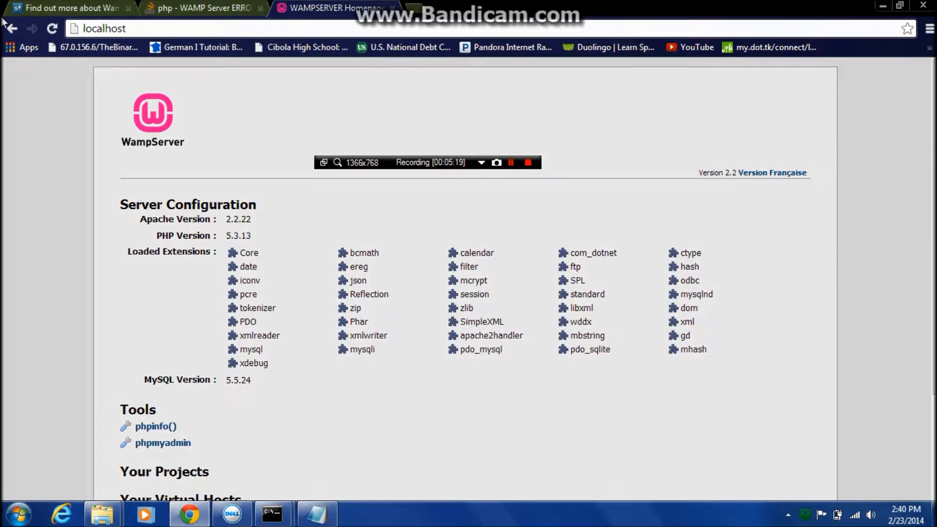
Examine the WampServer homepage, including its server configuration, tools, projects and aliases sections, and the localhost address.
scroll(43, 223, down, 3)
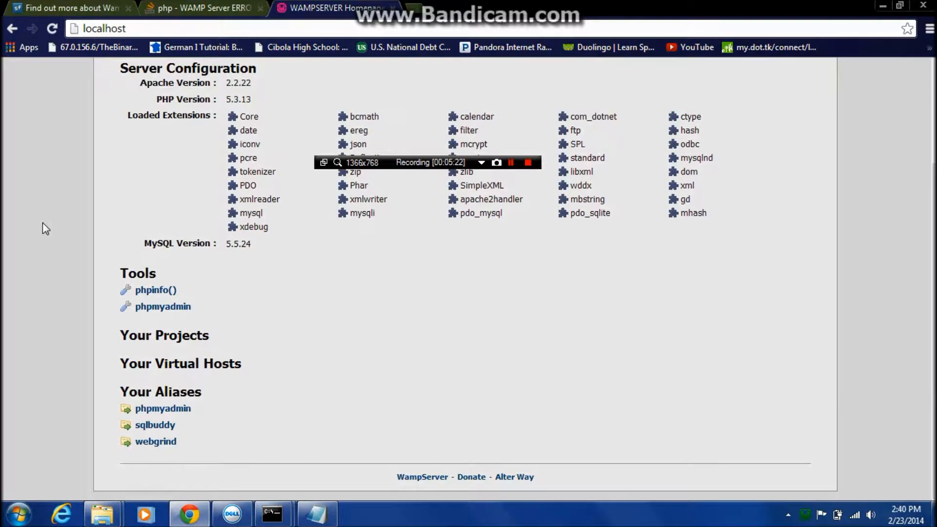
scroll(190, 217, up, 2)
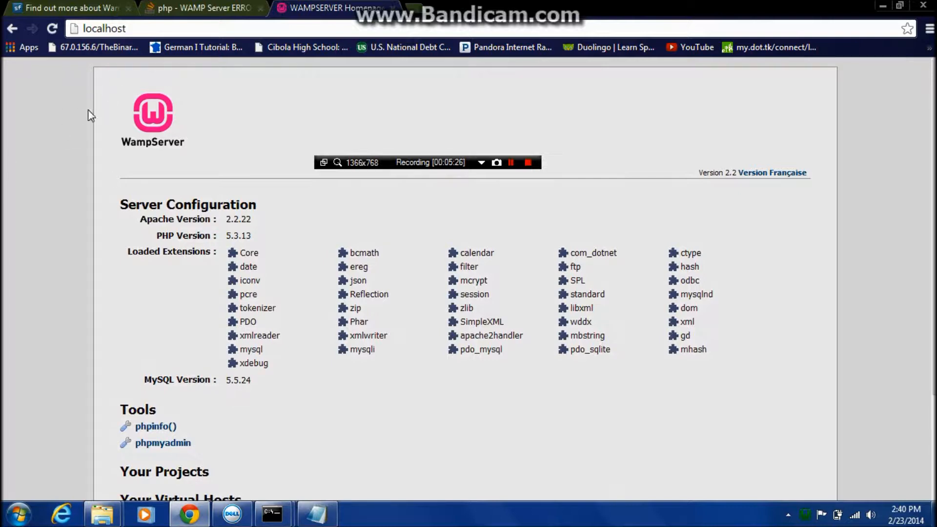
drag(101, 78, 274, 408)
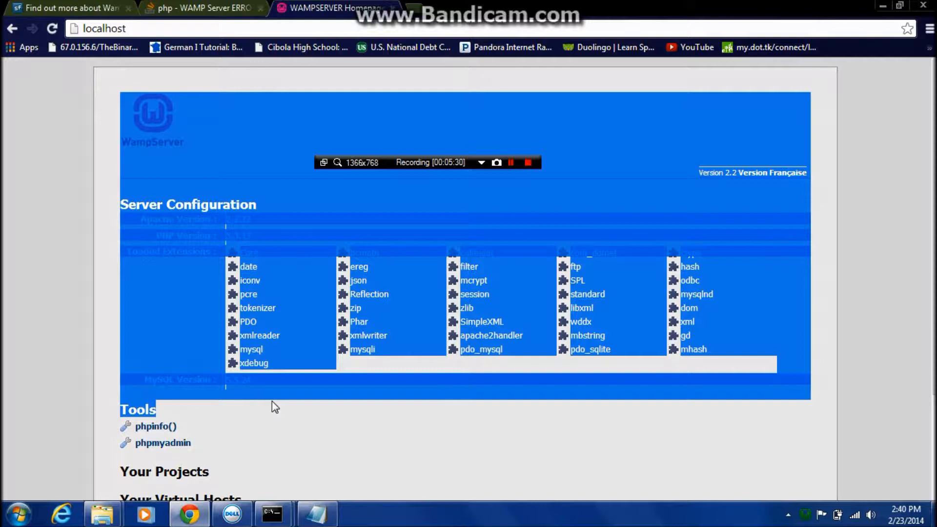
click(45, 161)
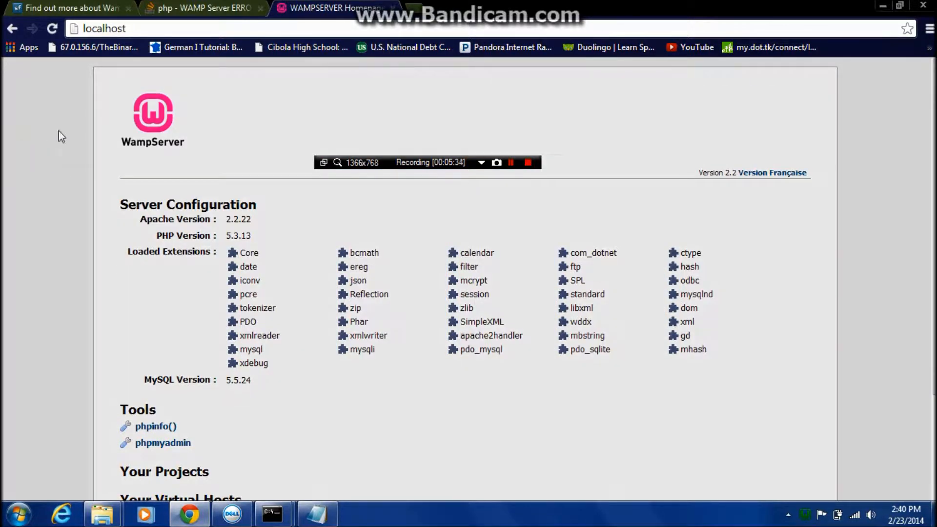
click(138, 28)
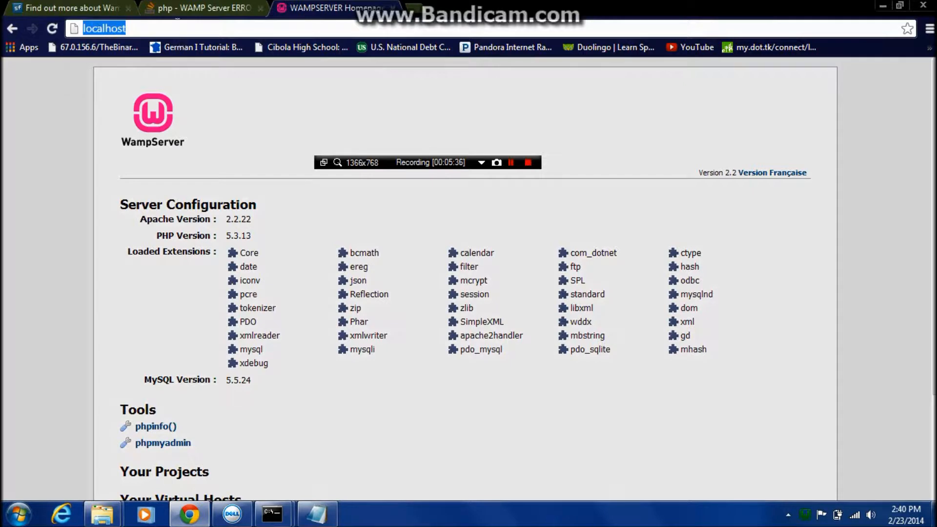
click(61, 146)
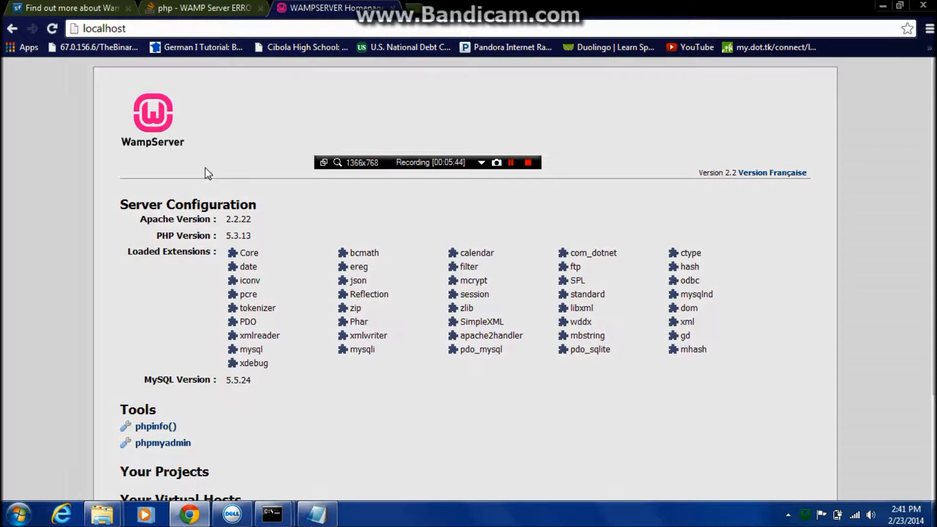
click(91, 69)
drag(94, 68, 97, 80)
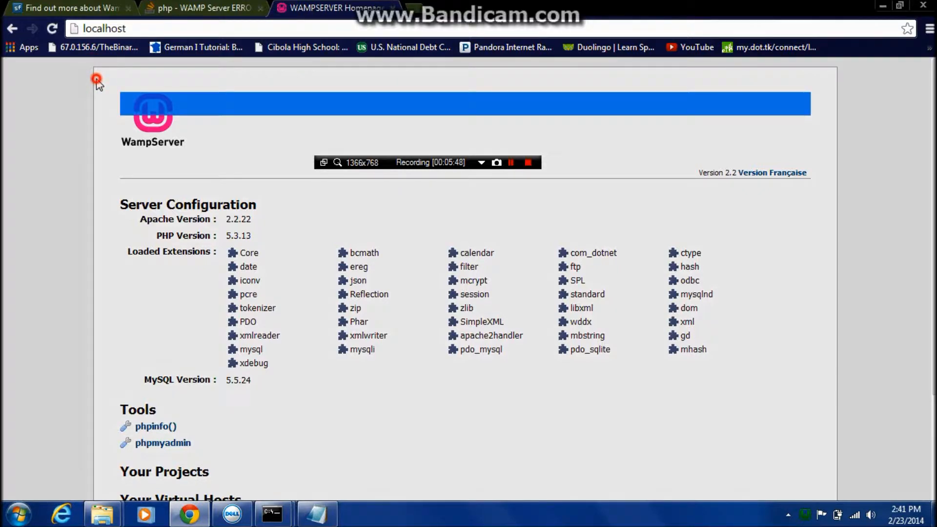
click(96, 80)
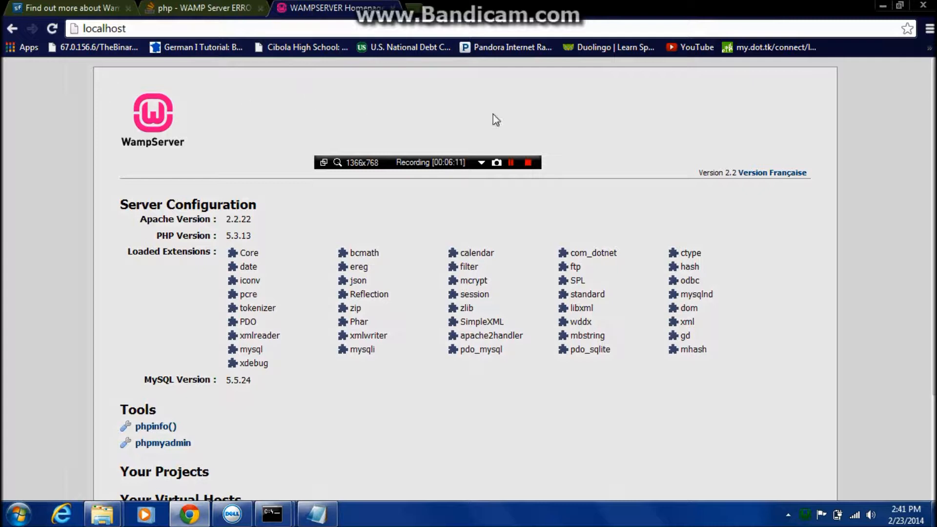
click(511, 163)
click(511, 163)
Try to reach the port forwarding help site by loading portfoward.com in a new browser tab.
click(415, 8)
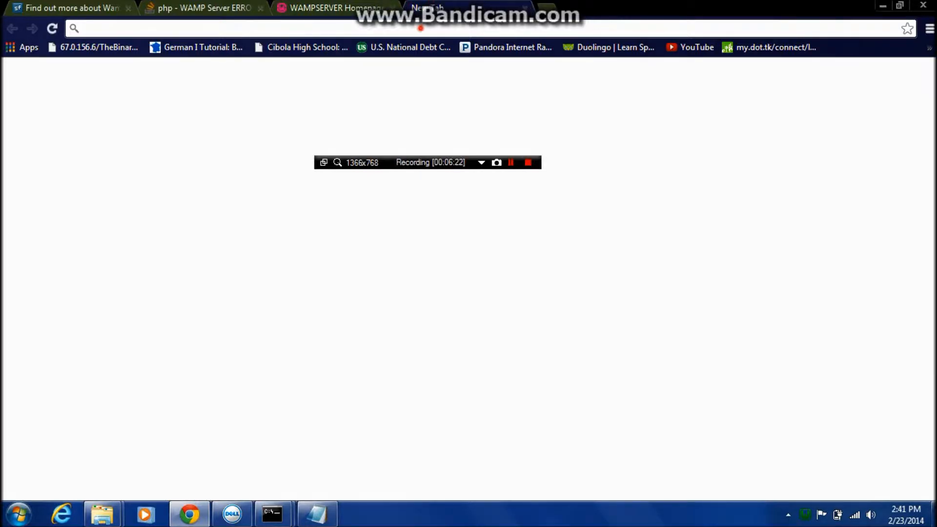
text(port)
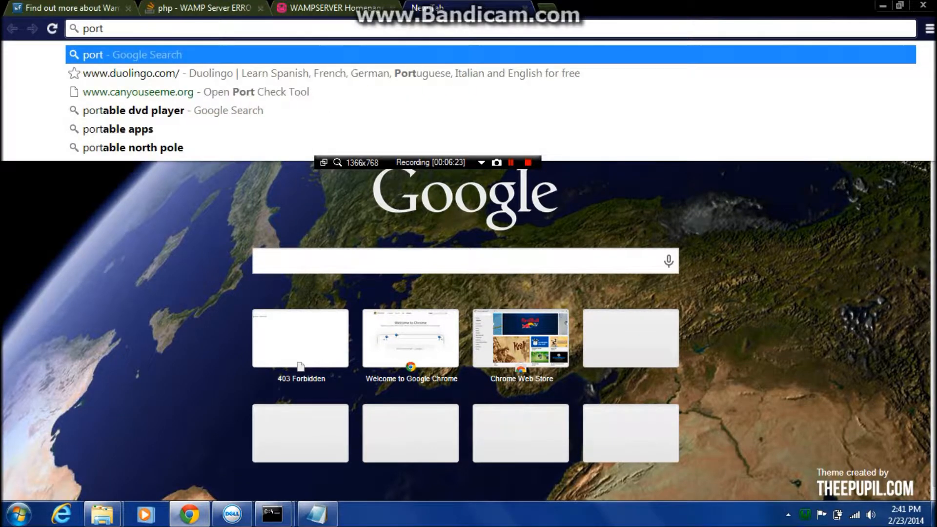
text(foward)
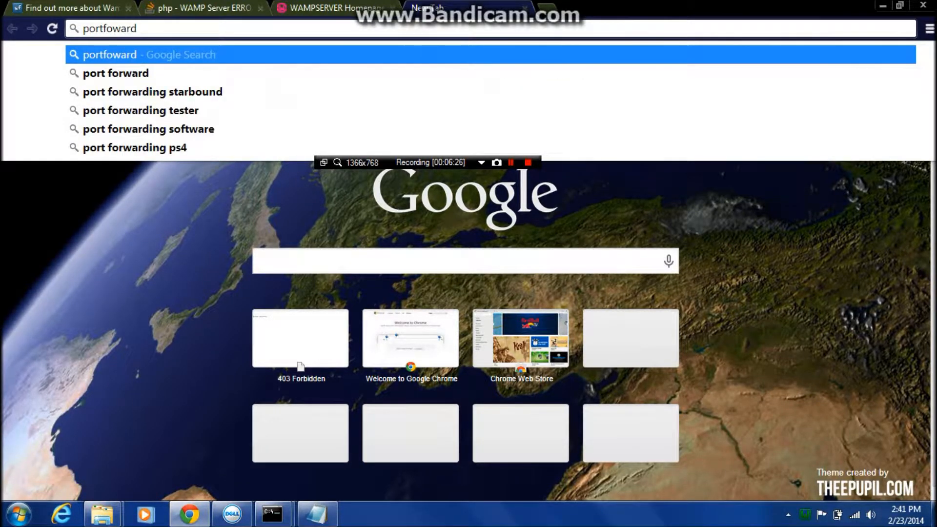
text(.com)
key(Return)
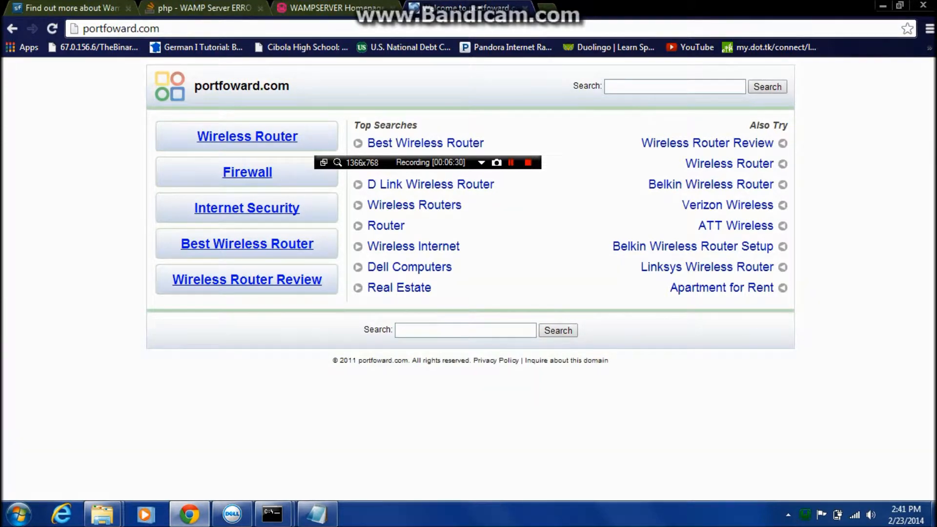
Search Google for portfoward and open the PortForward.com result.
drag(160, 29, 138, 5)
key(BackSpace)
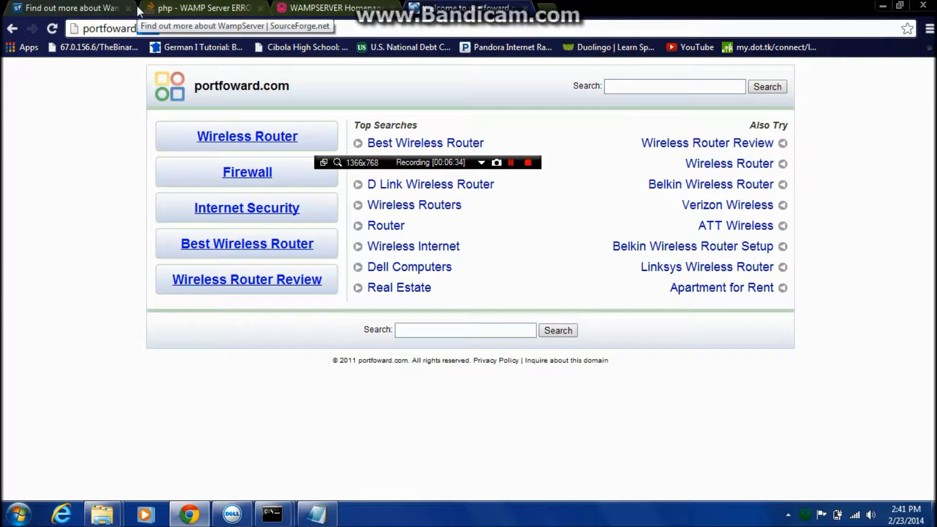
key(Return)
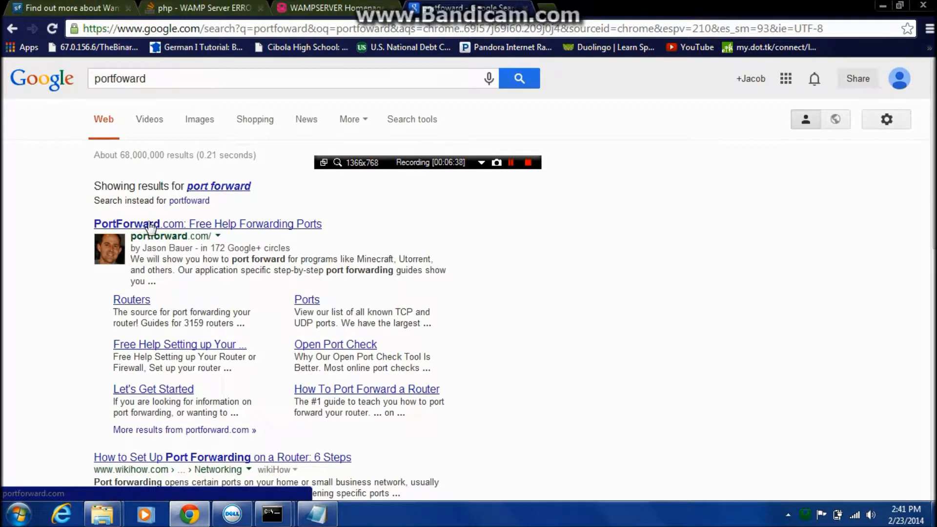
scroll(150, 227, down, 2)
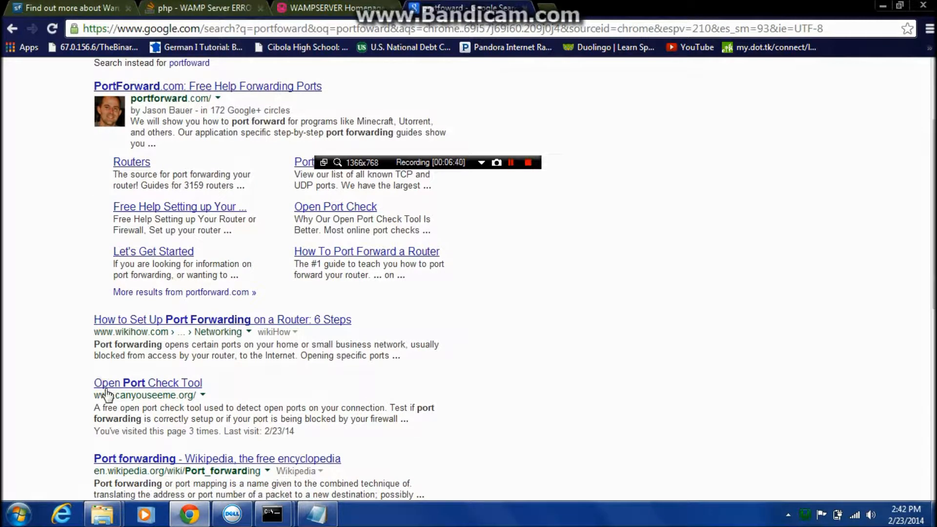
scroll(90, 380, down, 4)
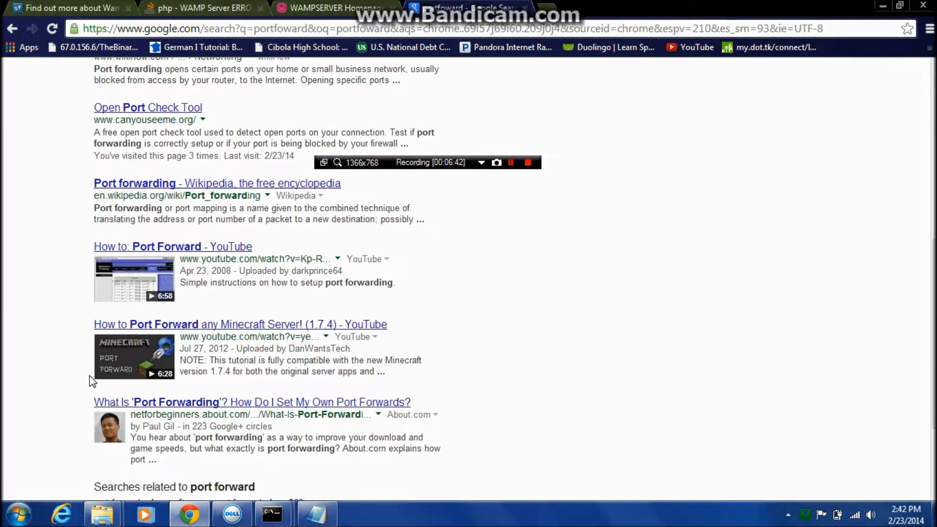
scroll(90, 375, down, 2)
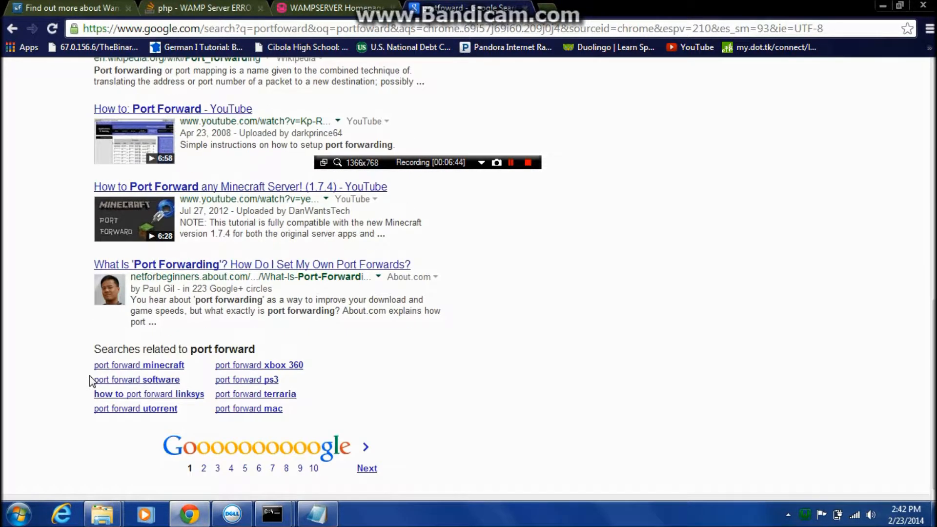
scroll(90, 375, up, 8)
click(168, 223)
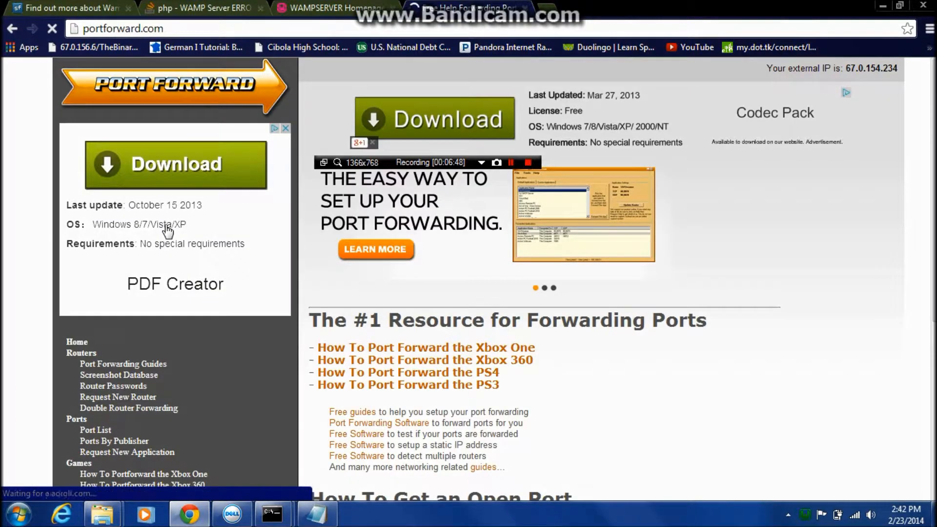
Examine the PortForward.com homepage, including its router, port, game, guide and software links.
scroll(165, 238, down, 1)
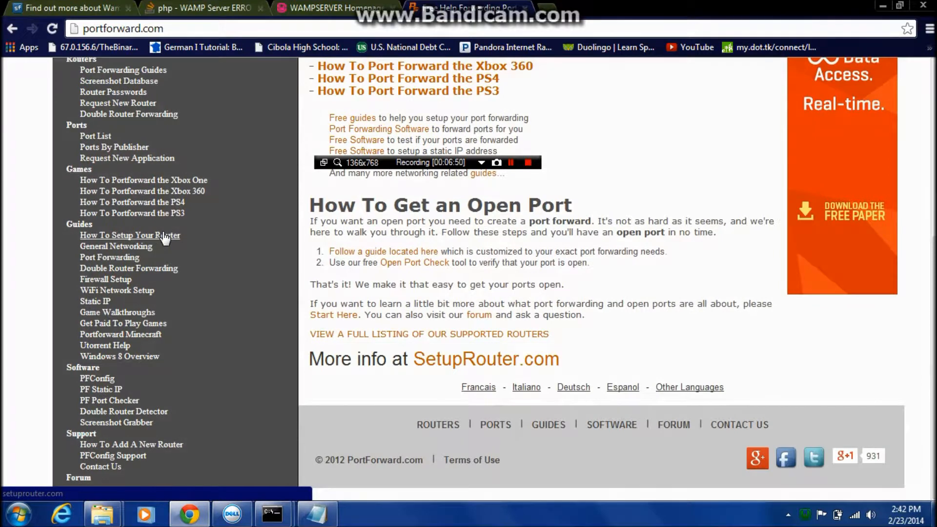
scroll(165, 238, up, 2)
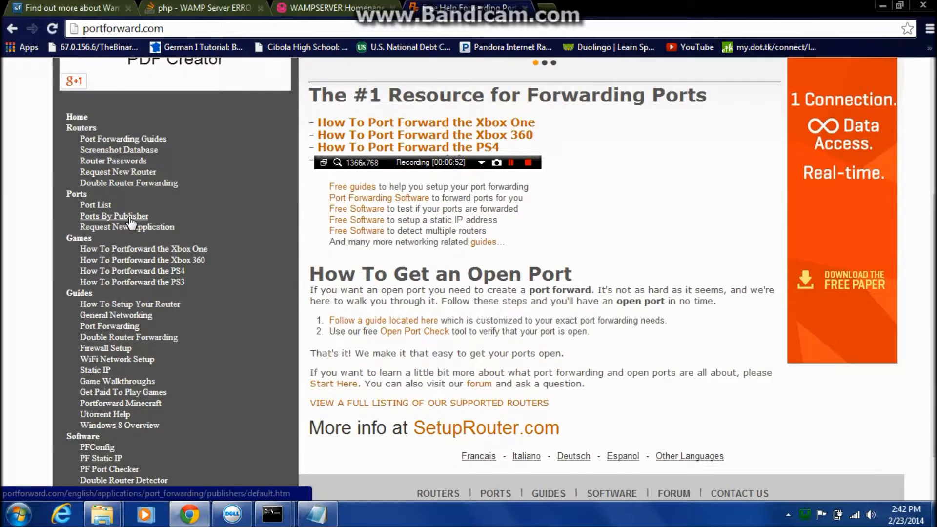
scroll(122, 211, up, 5)
scroll(121, 210, up, 1)
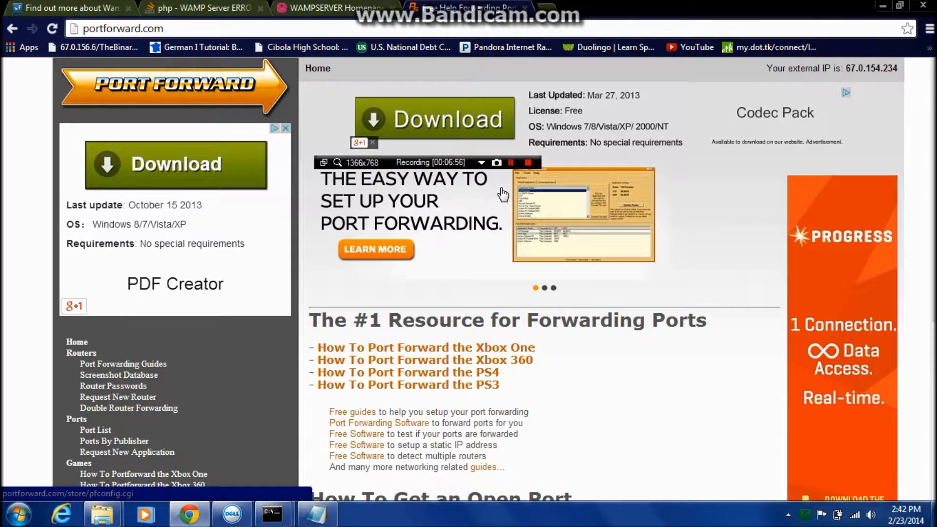
click(182, 75)
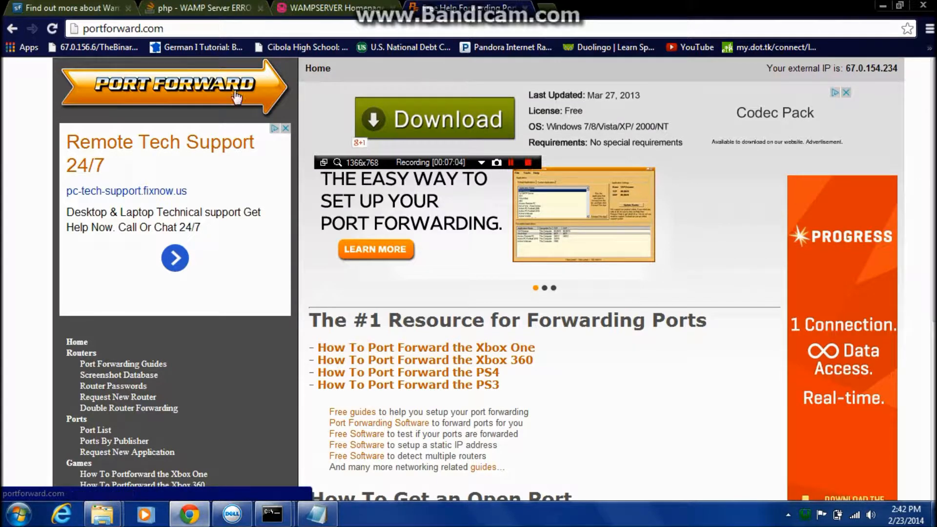
click(198, 28)
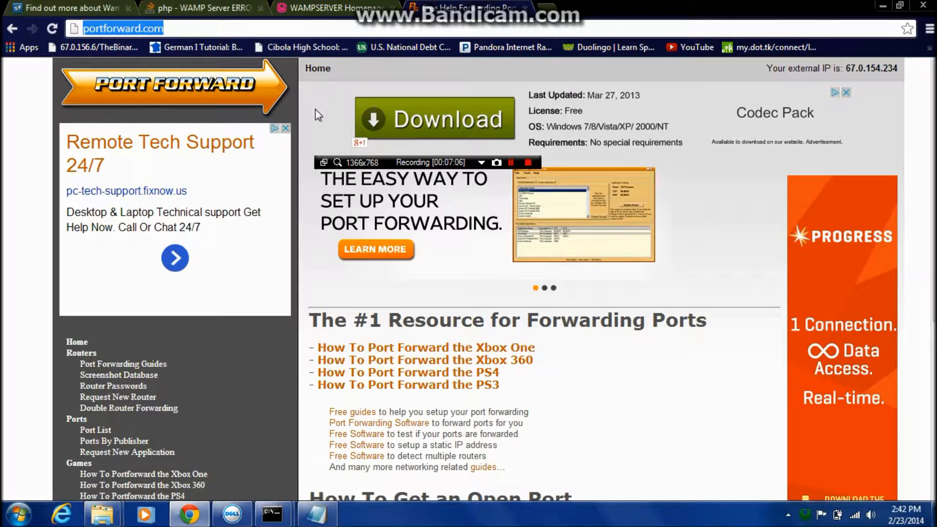
click(509, 163)
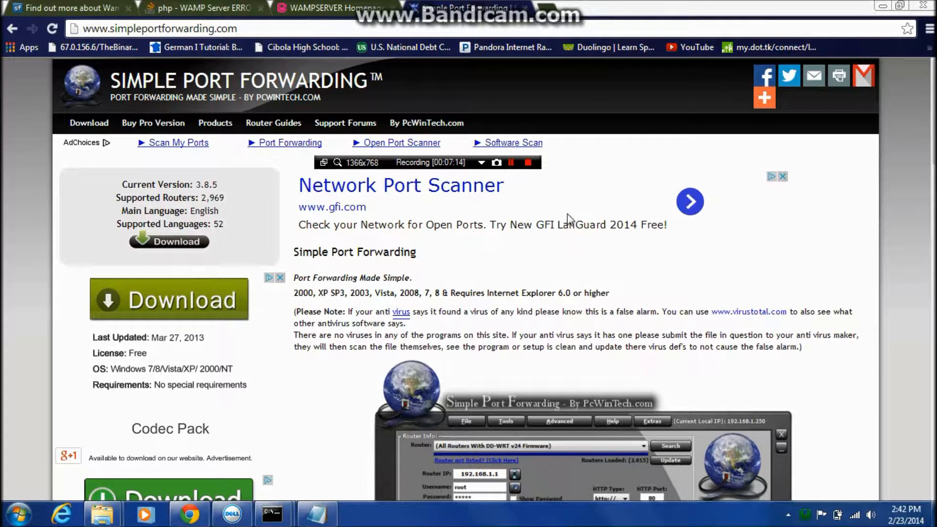
mouse_move(932, 137)
mouse_down()
mouse_move(930, 413)
mouse_move(931, 148)
mouse_up()
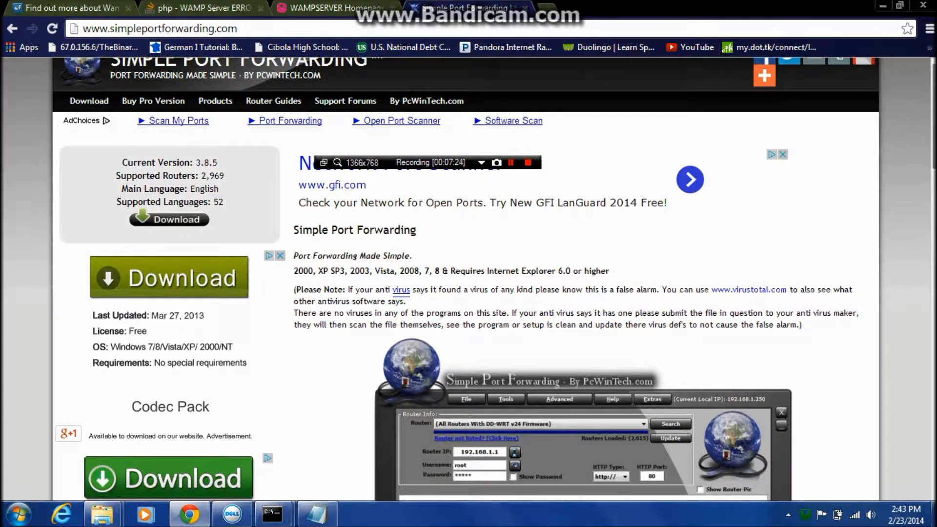
scroll(634, 307, down, 9)
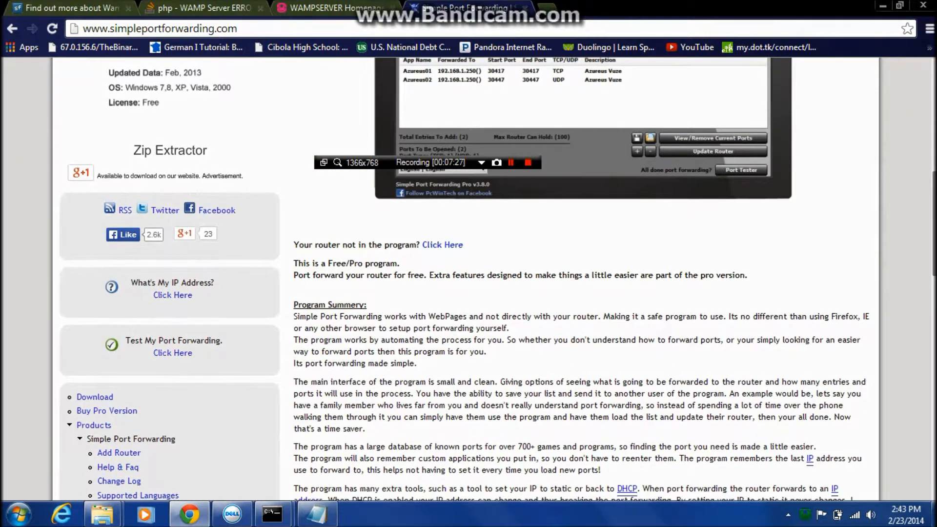
drag(933, 229, 933, 394)
drag(932, 440, 926, 329)
scroll(917, 351, down, 8)
scroll(903, 391, up, 2)
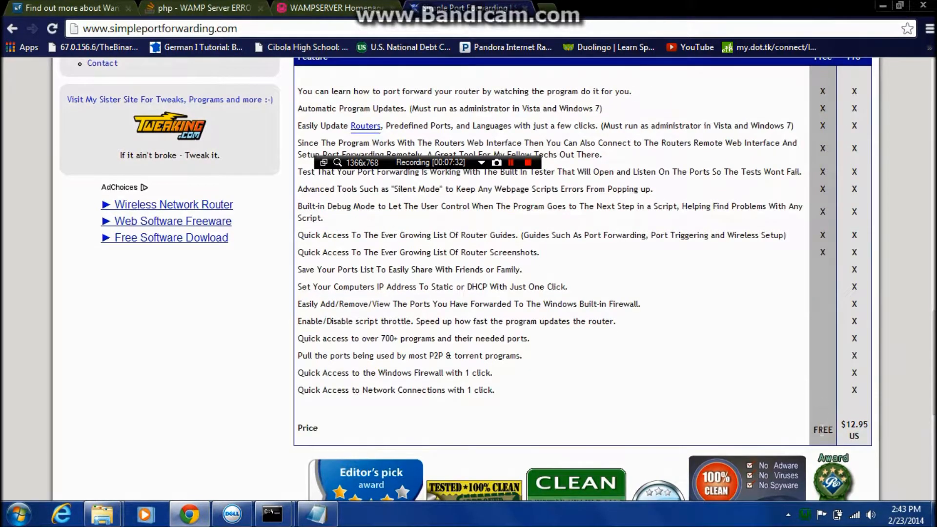
drag(934, 346, 934, 254)
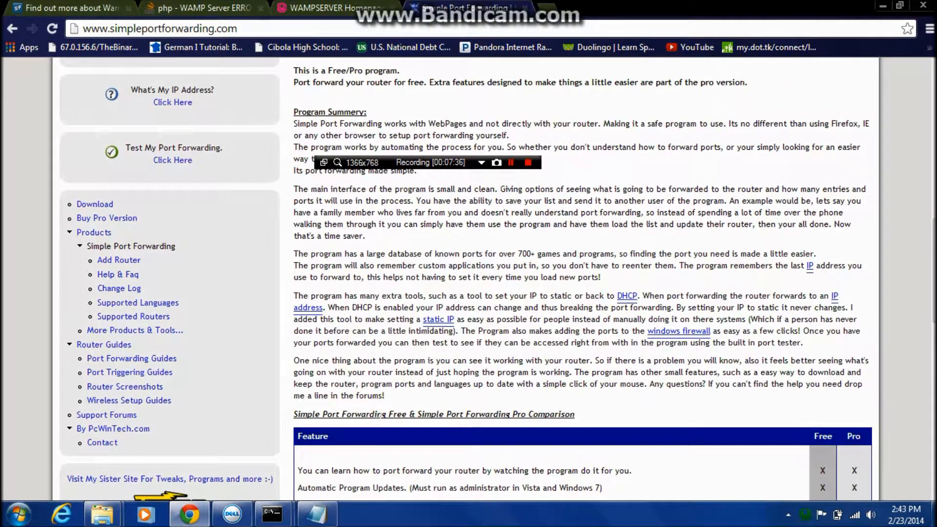
scroll(840, 322, up, 4)
Open the Simple Port Forwarding download page and follow its primary MajorGeeks mirror to the program's listing.
click(89, 411)
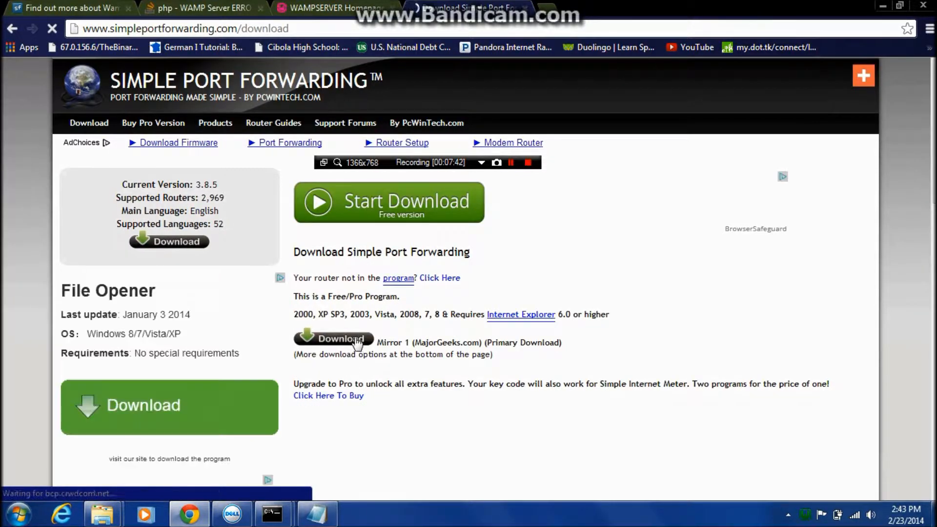
click(326, 345)
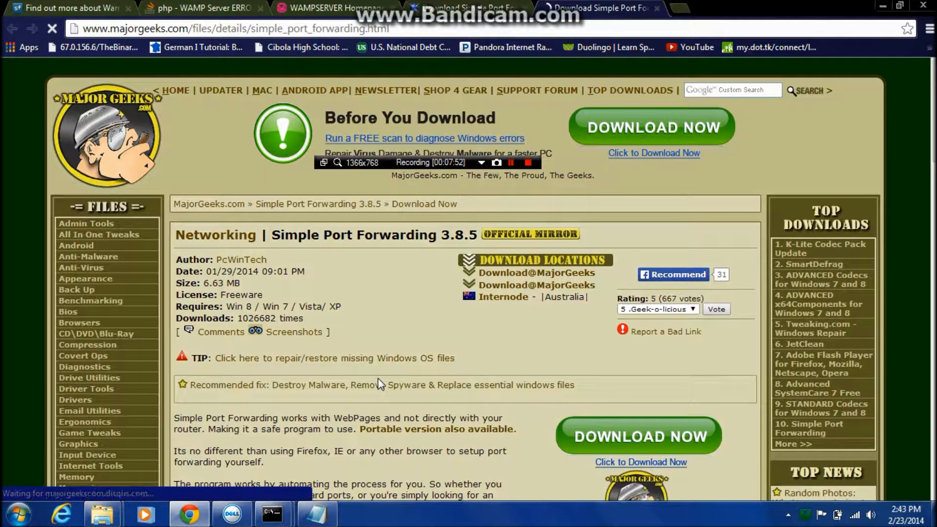
scroll(378, 380, down, 3)
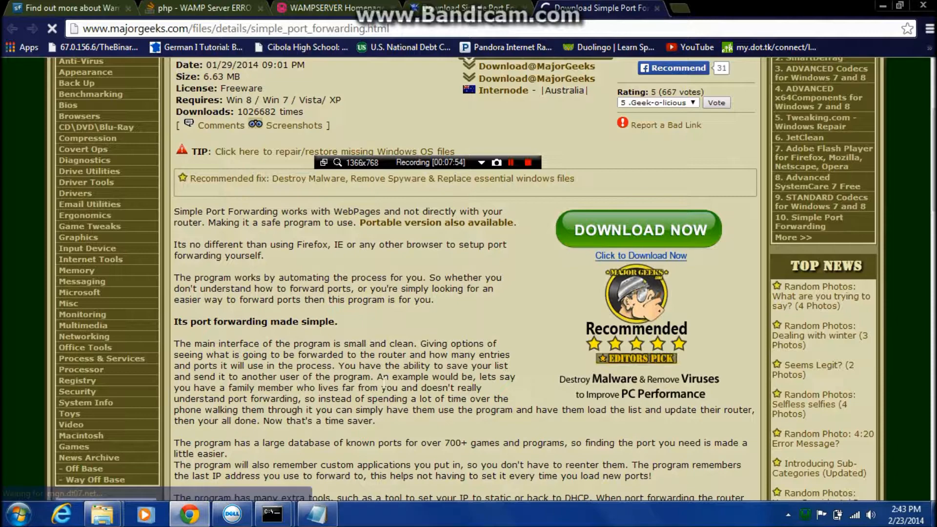
scroll(384, 383, down, 5)
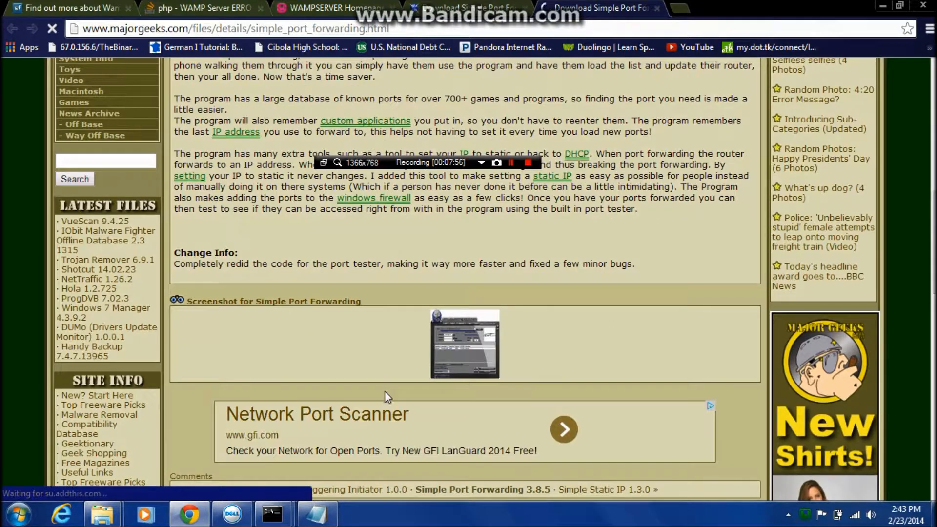
scroll(389, 396, up, 8)
Try to download the port forwarding program from the advertised Reimage page's download locations, dismissing each thank-you notice.
click(586, 367)
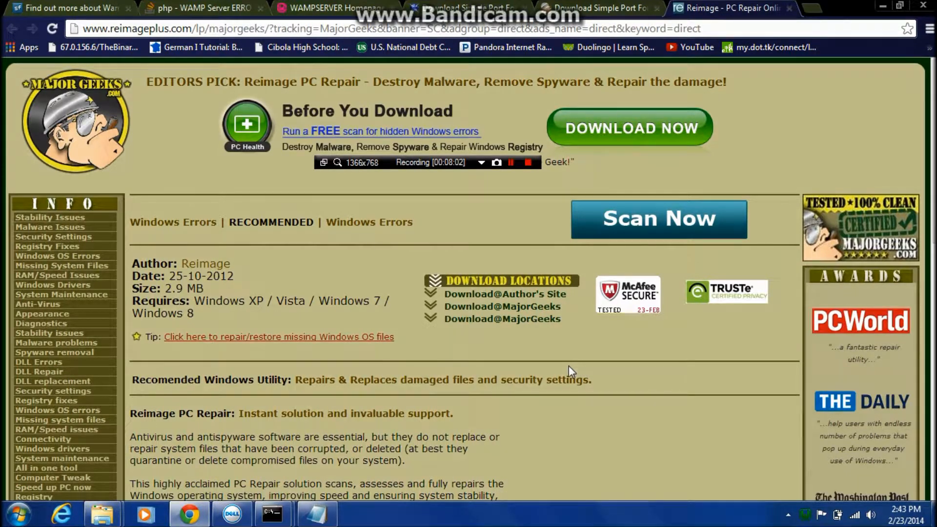
click(501, 282)
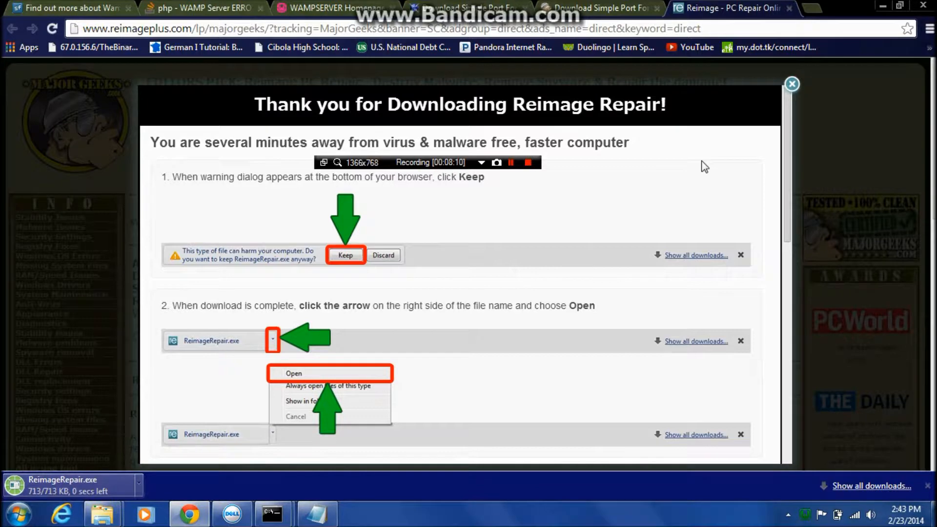
click(791, 84)
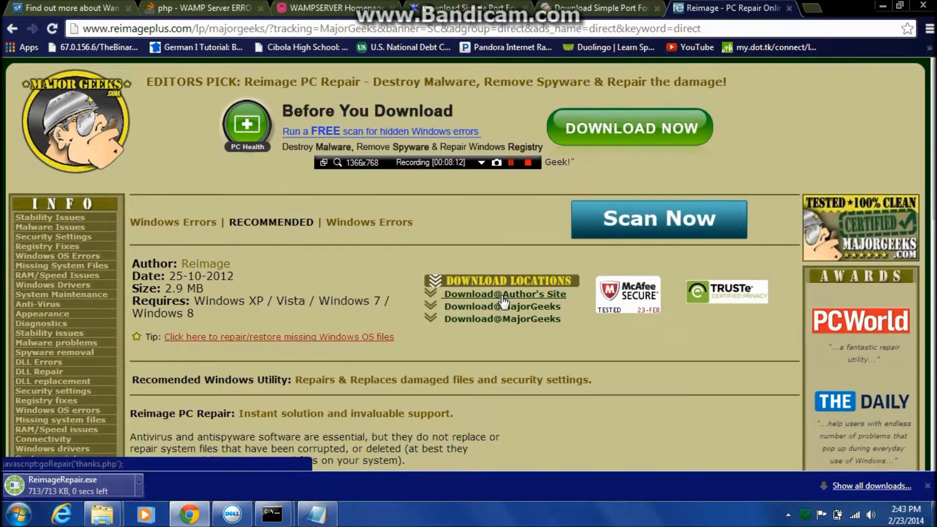
click(502, 294)
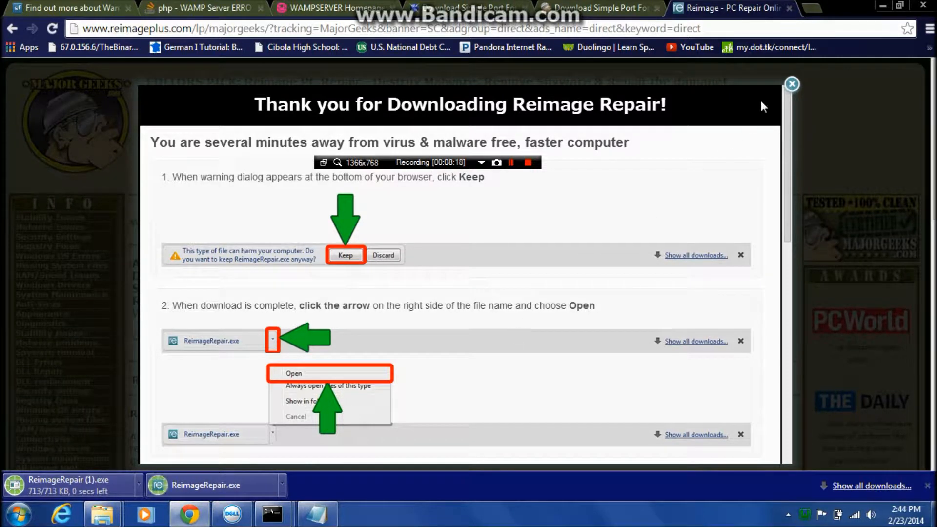
click(791, 84)
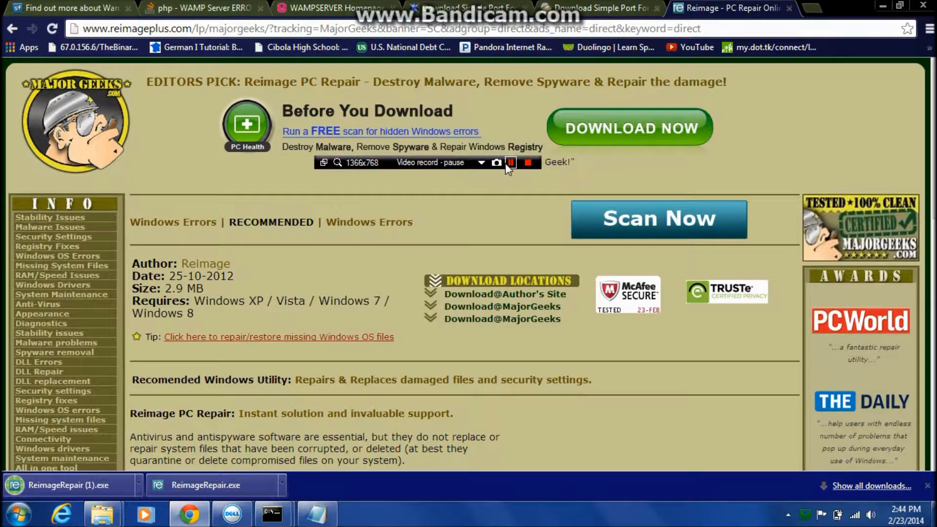
click(506, 163)
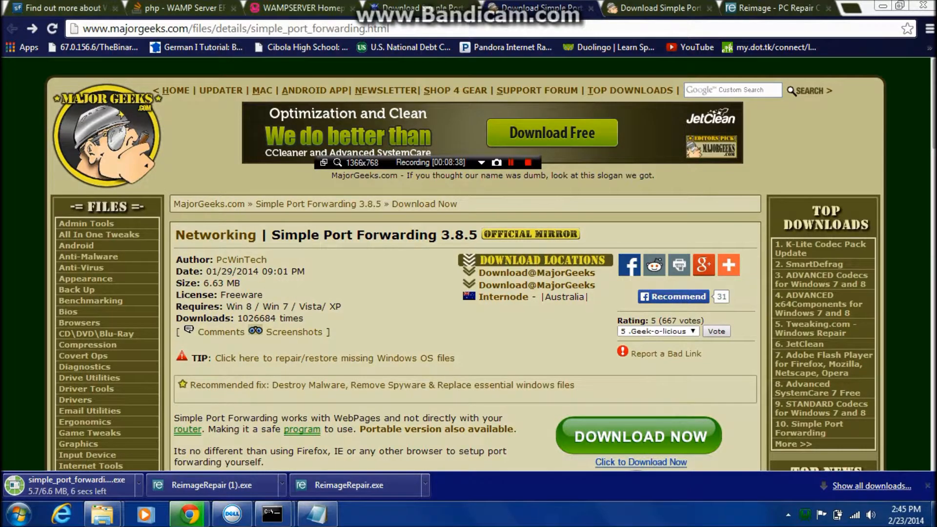
scroll(661, 415, down, 4)
scroll(467, 264, down, 3)
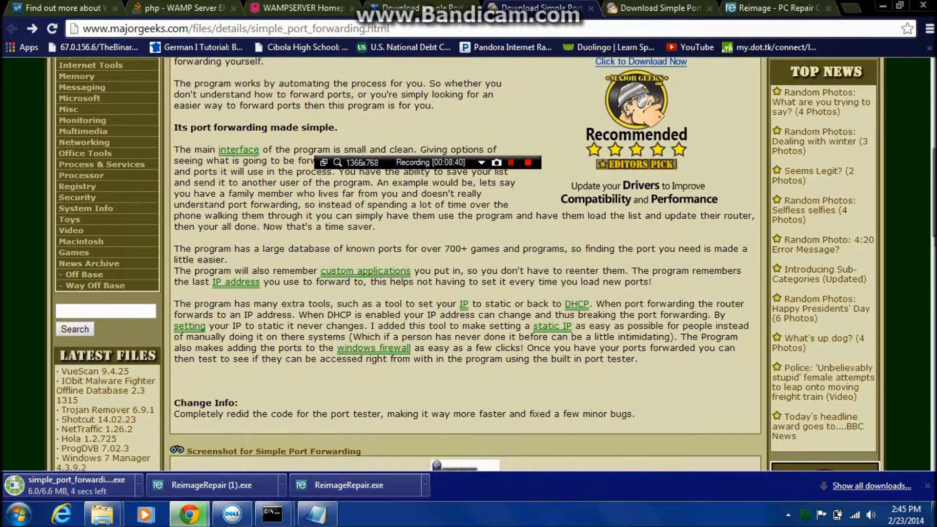
scroll(467, 263, up, 7)
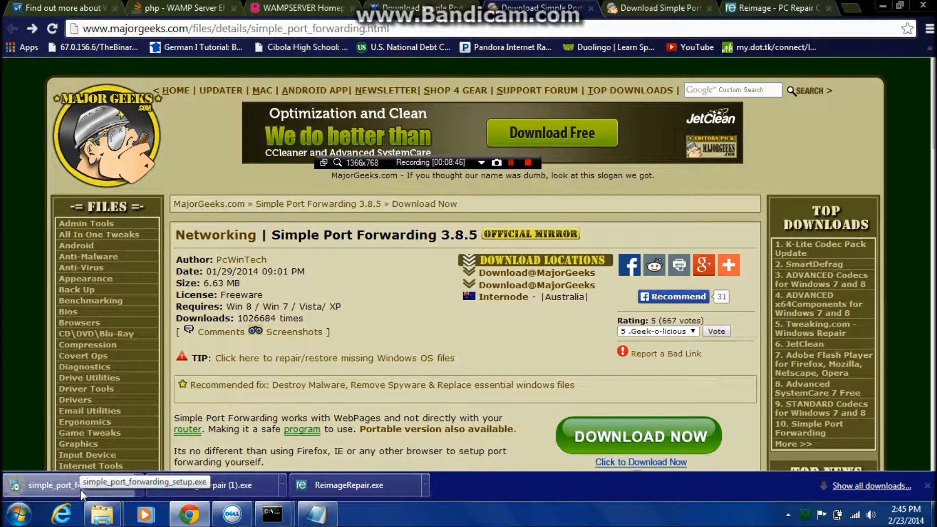
Run simple_port_forwarding_setup.exe and install the program with shortcuts for the current user only in the Simple Port Forwarding folder.
click(81, 494)
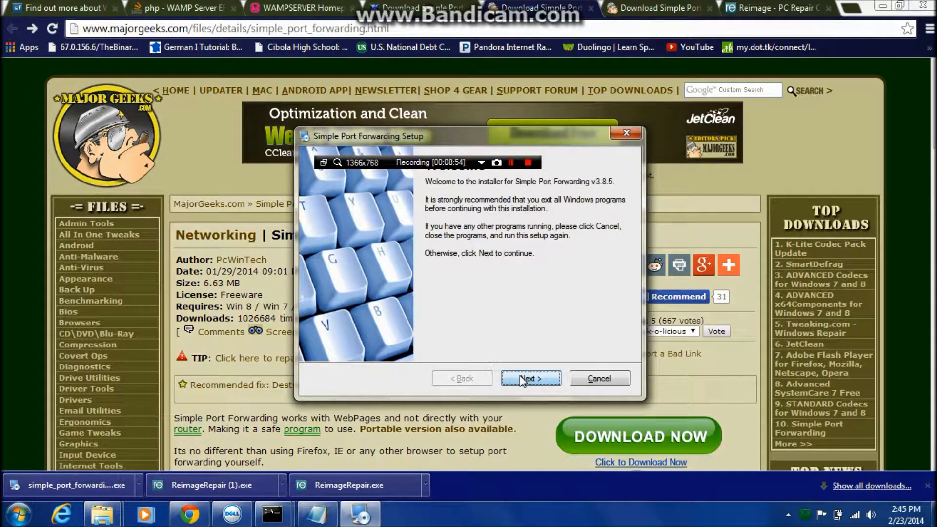
click(522, 381)
click(524, 380)
click(529, 371)
click(515, 371)
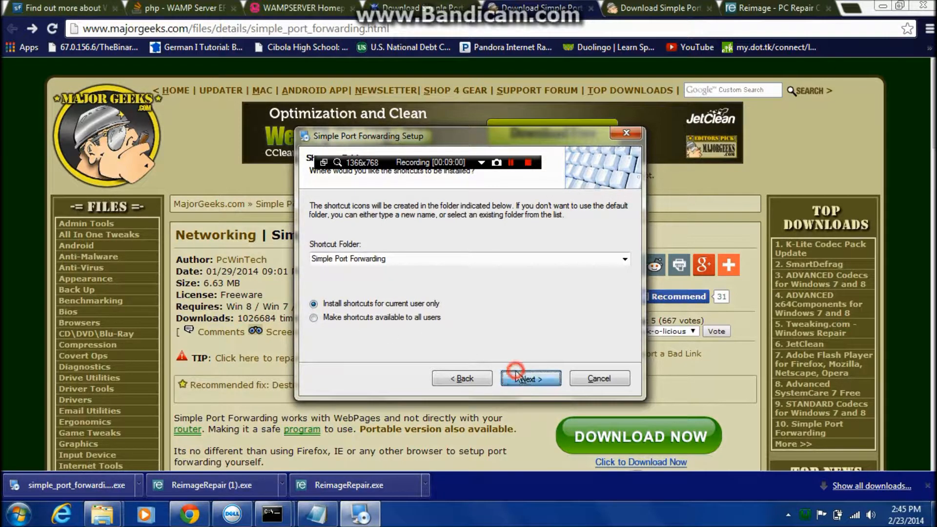
click(515, 370)
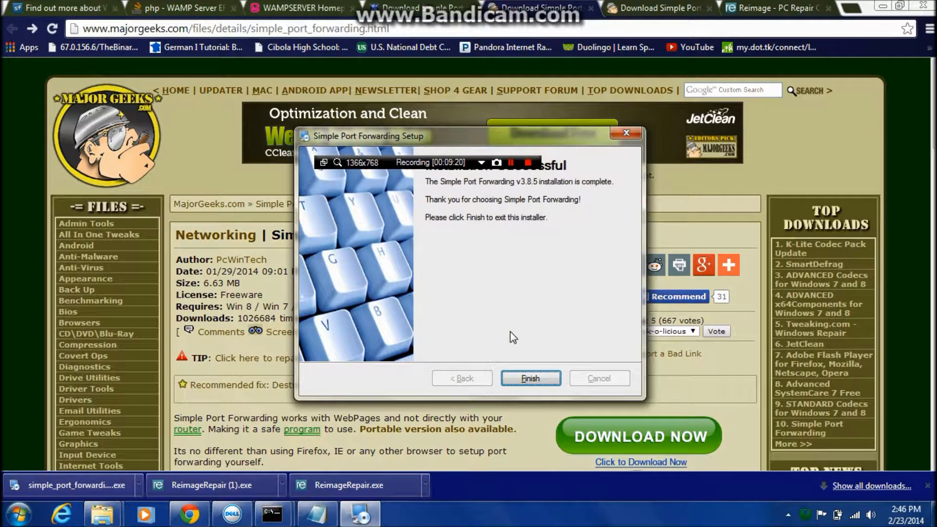
key(Return)
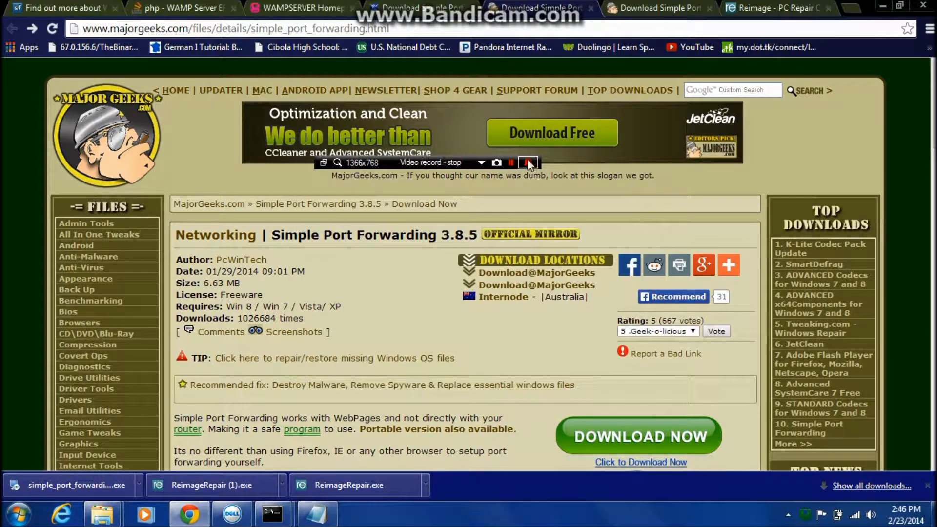
Launch Simple Port Forwarding from the desktop and continue past the router database update.
click(470, 285)
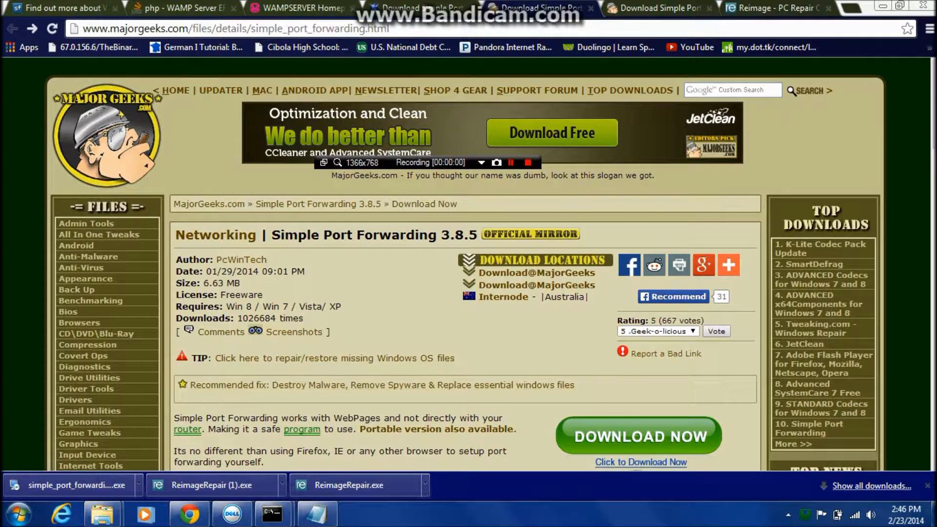
click(933, 512)
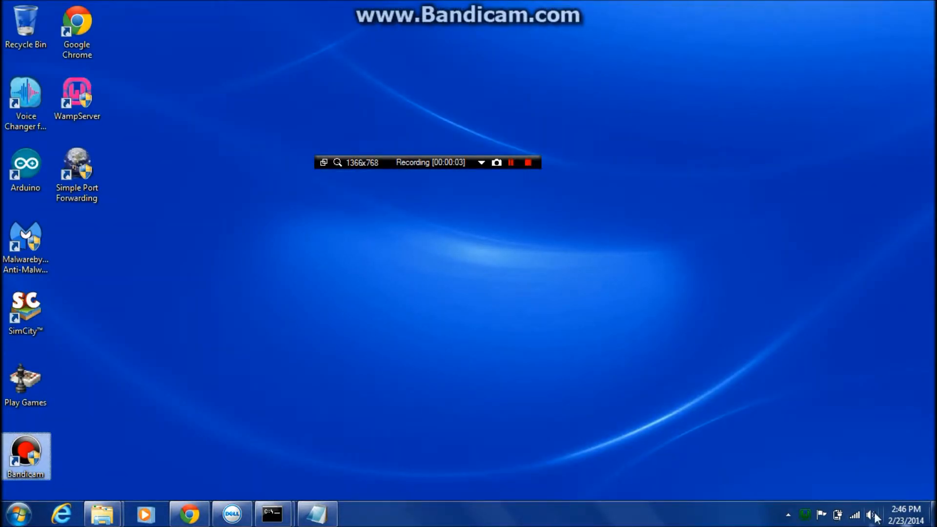
click(79, 175)
double_click(79, 174)
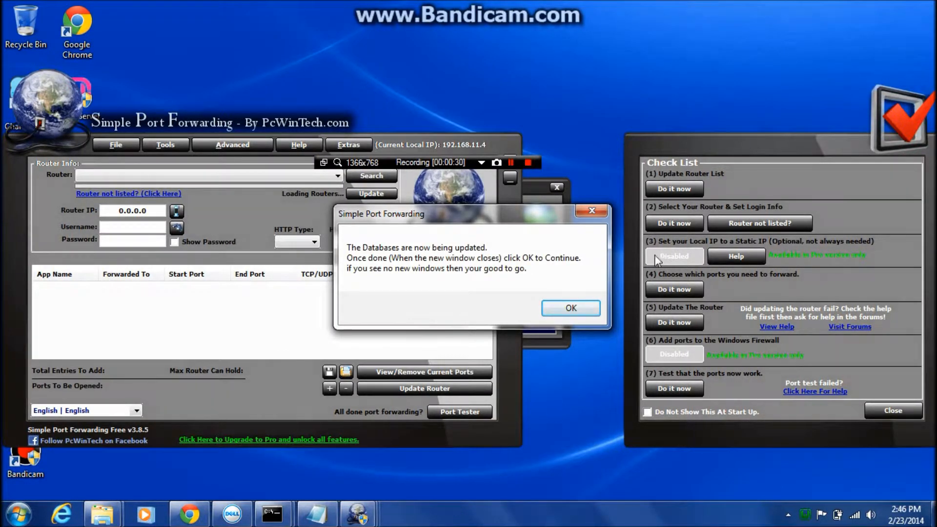
click(570, 308)
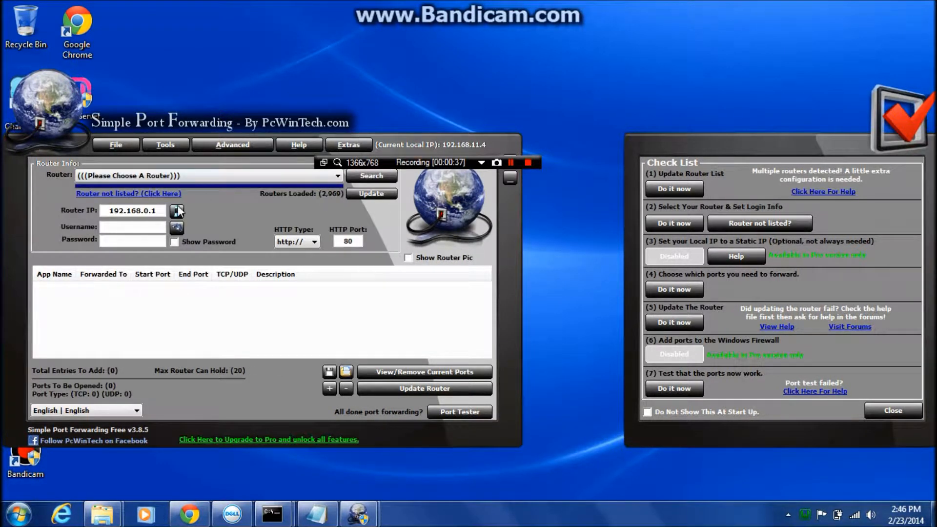
Set the router to (Software Based Router) - Coyote Linux v2 (Web Admin v4) and select the whole Router IP address.
scroll(176, 211, down, 1)
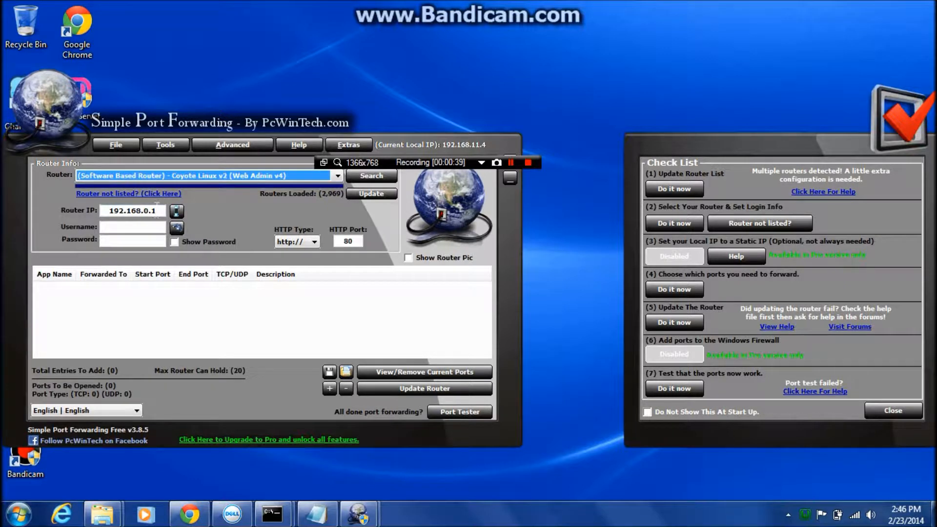
key(Tab)
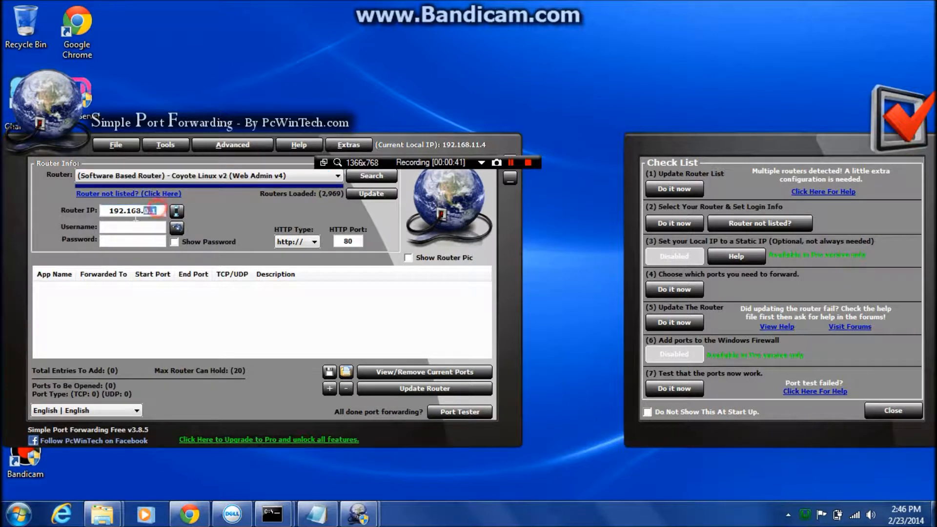
drag(113, 214, 94, 214)
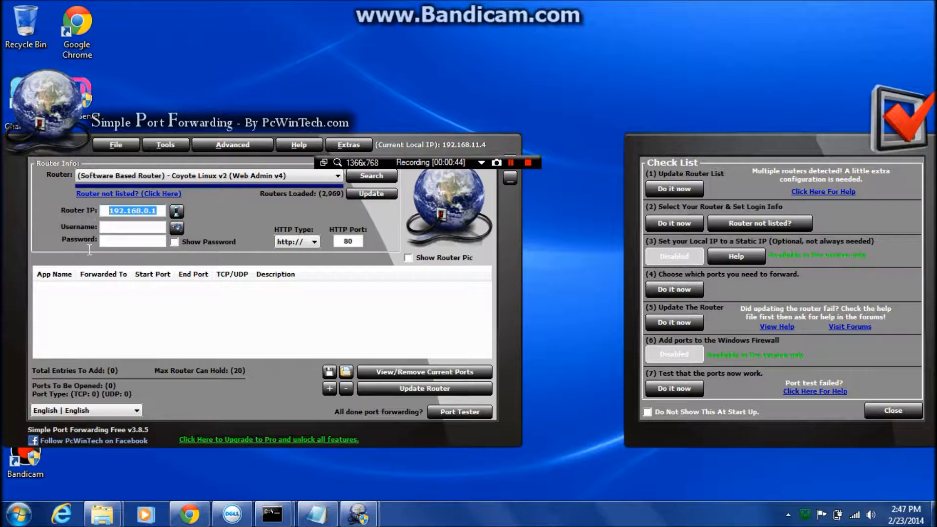
Switch to Google Chrome and open the router's login page at 192.168.0.1 in a new tab.
click(178, 516)
right_click(178, 521)
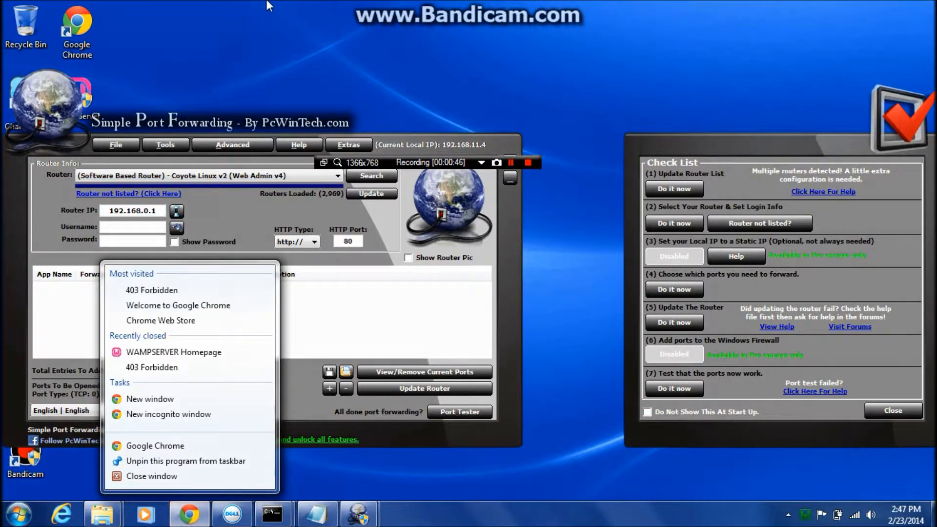
click(181, 520)
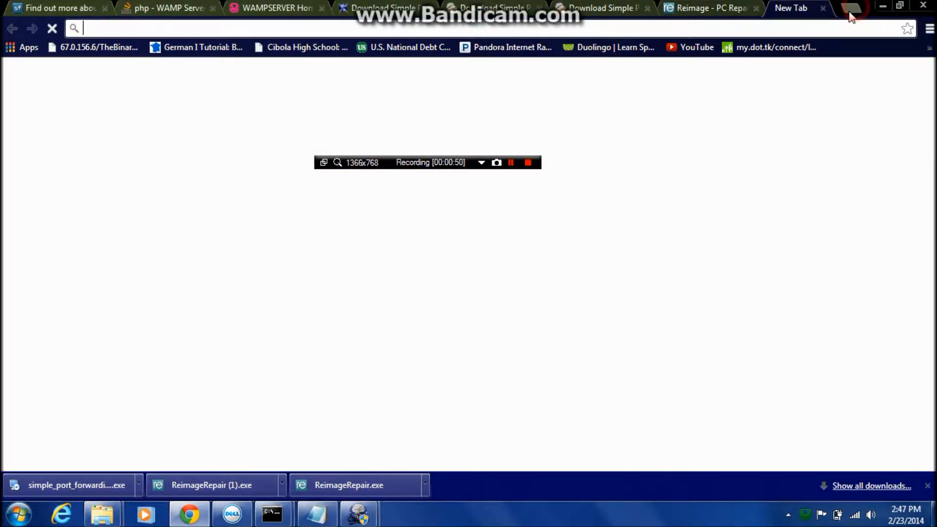
click(850, 8)
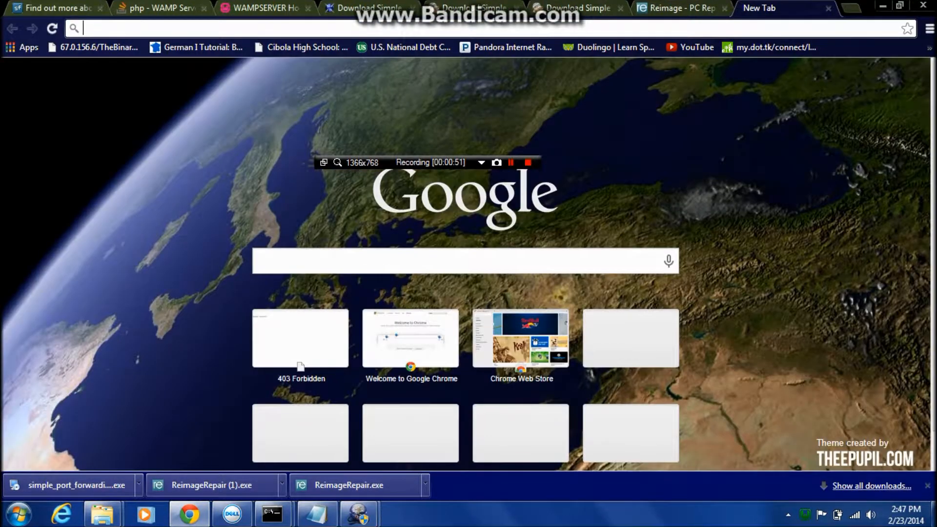
text(192.168.1)
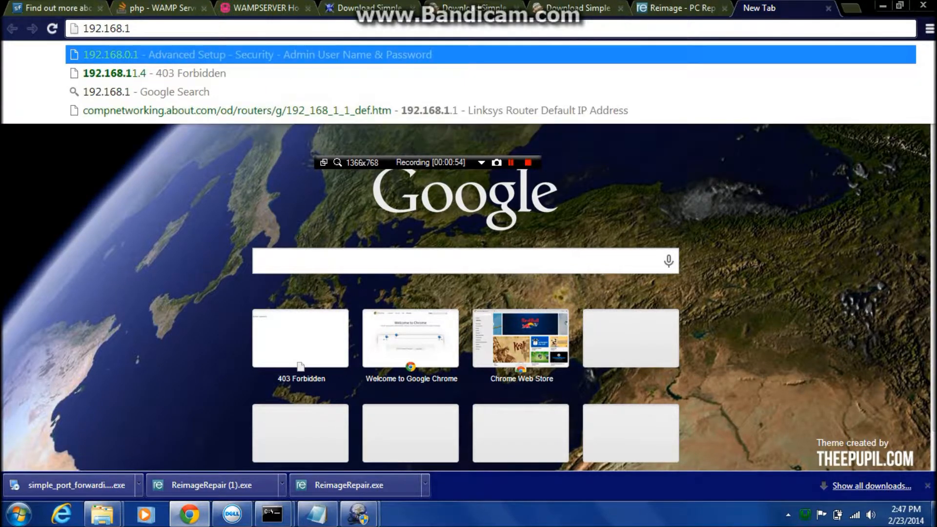
key(BackSpace)
text(0.1)
key(Return)
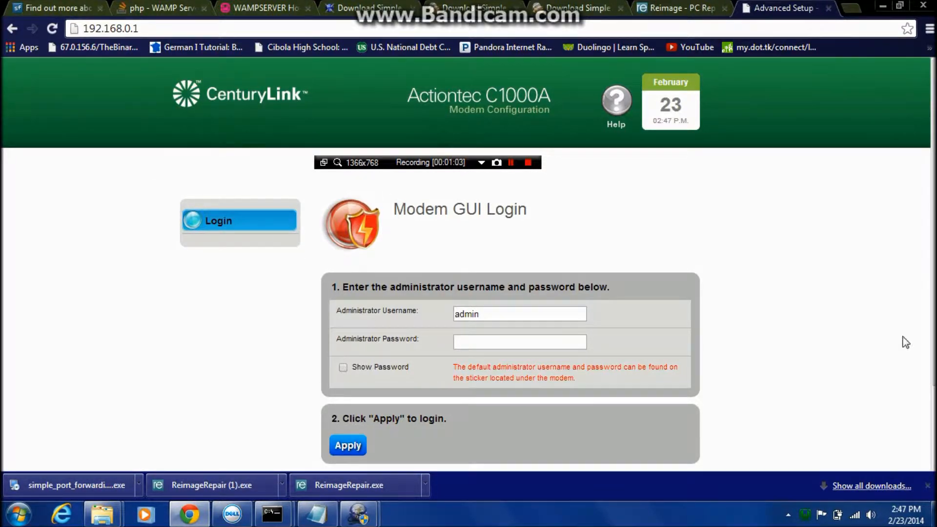
Return to Simple Port Forwarding and enter the router username admin and the router password.
click(882, 5)
click(134, 228)
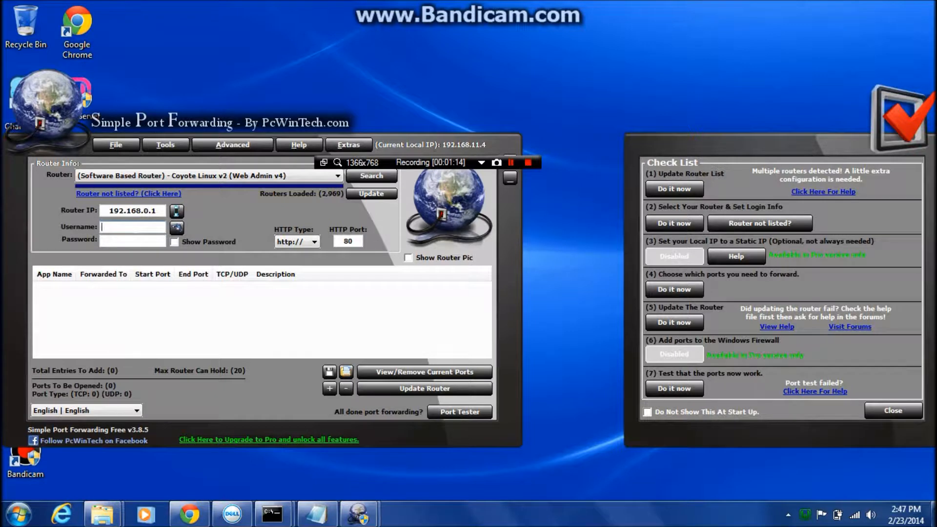
text(admin)
click(104, 239)
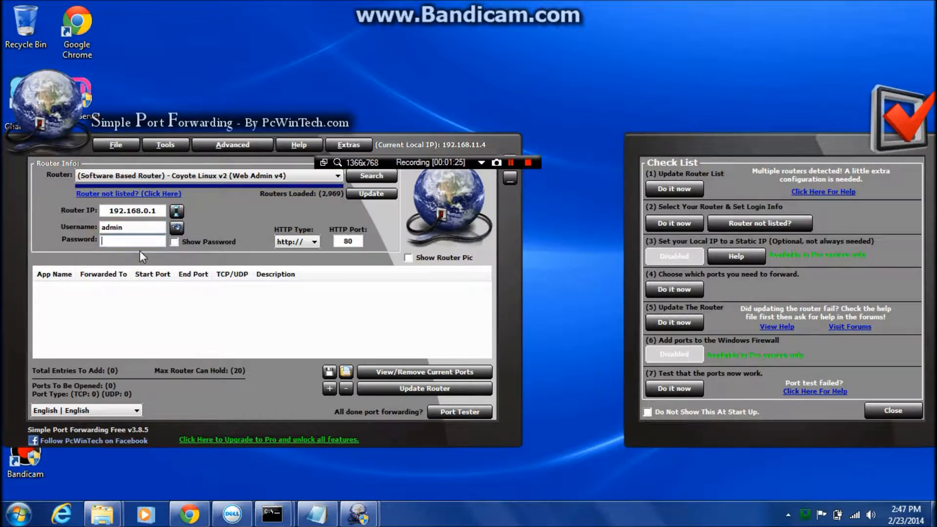
text(***)
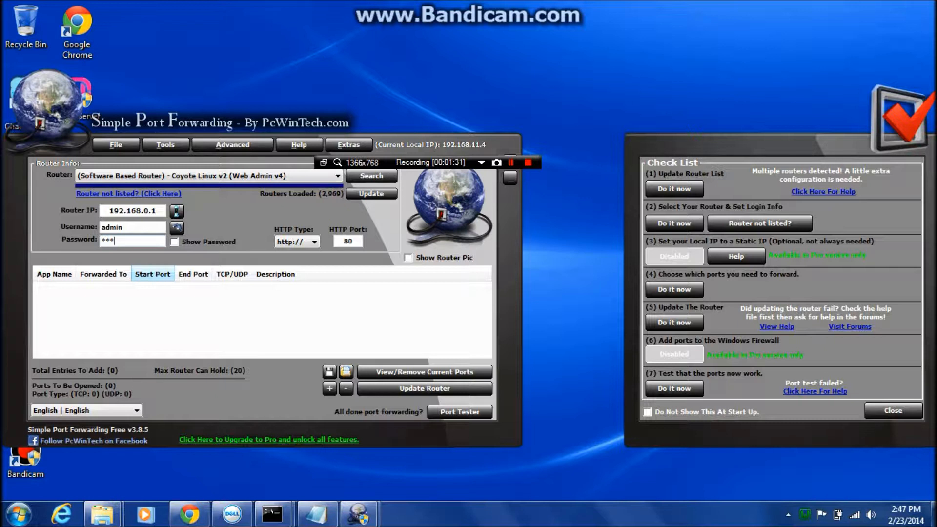
text(****)
Fill in a new custom port entry named server with type TCP, start and end port 80, and IP address 192.168.11.4.
right_click(114, 300)
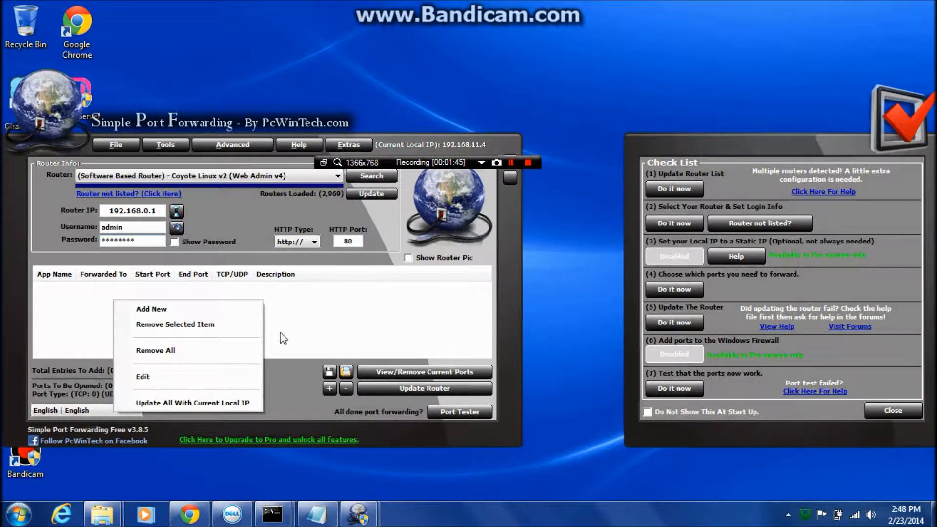
click(208, 308)
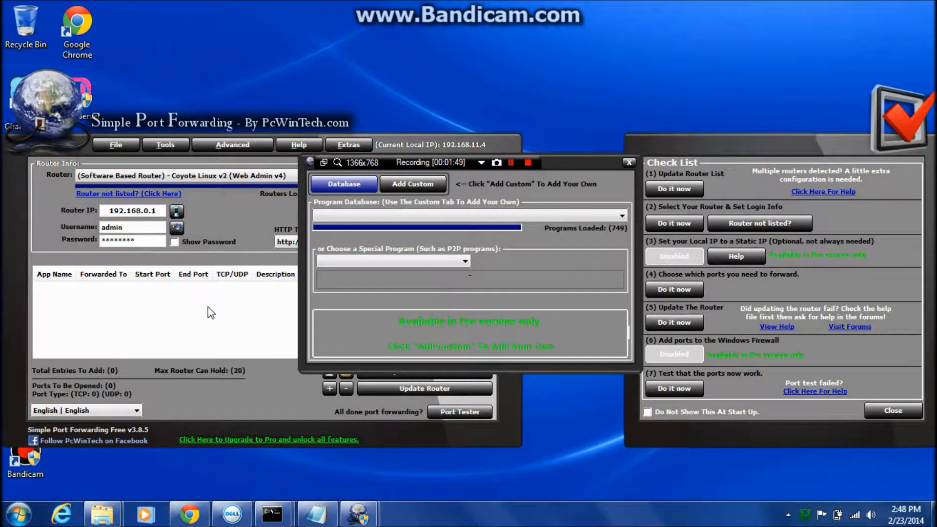
click(412, 183)
click(422, 246)
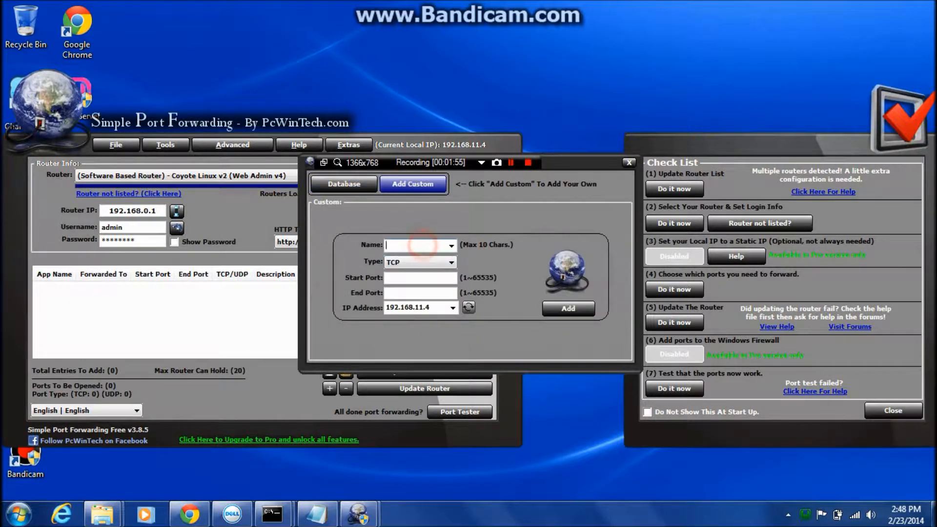
text(server)
click(423, 264)
click(425, 269)
click(424, 273)
text(80)
click(417, 291)
text(80)
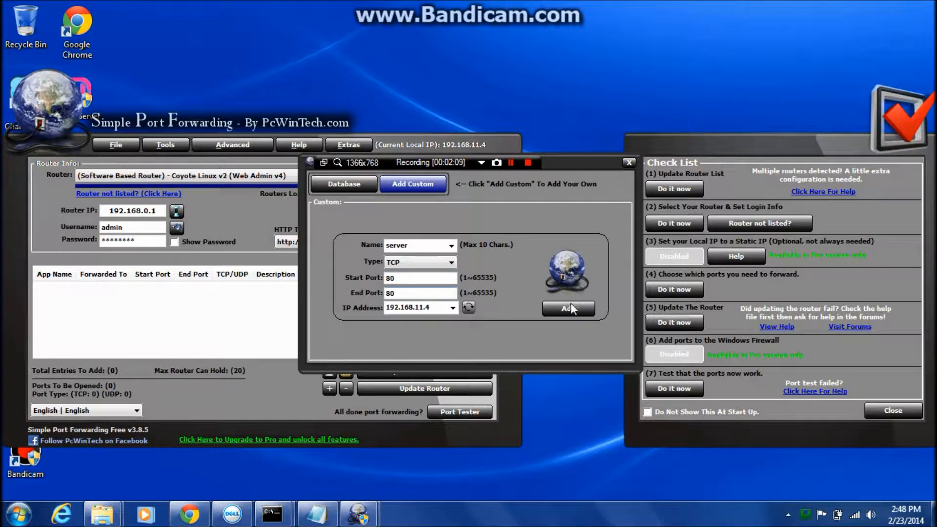
click(429, 307)
key(BackSpace)
text(4)
Check the computer's wireless and Ethernet IPv4 addresses in the open Command Prompt window, then minimize it.
mouse_move(258, 517)
click(223, 464)
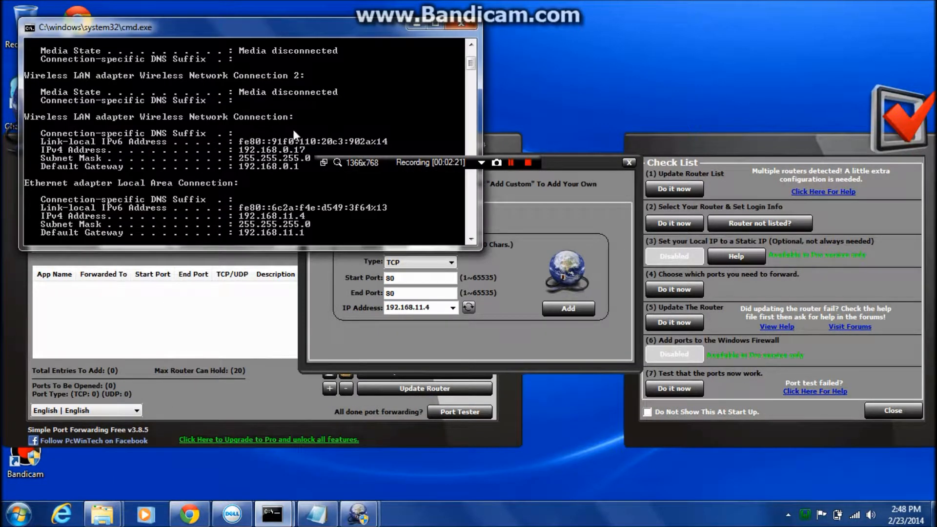
scroll(229, 171, up, 4)
scroll(227, 171, down, 5)
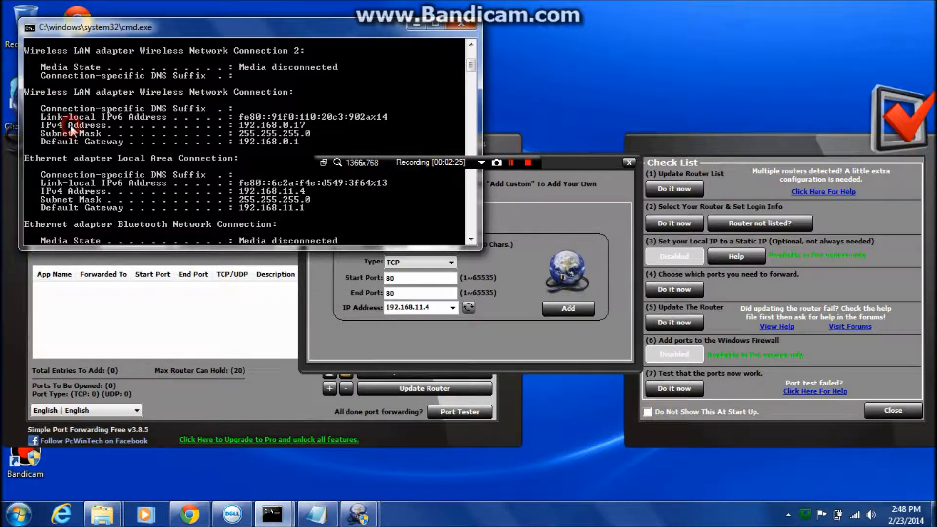
scroll(110, 116, up, 4)
scroll(112, 116, down, 8)
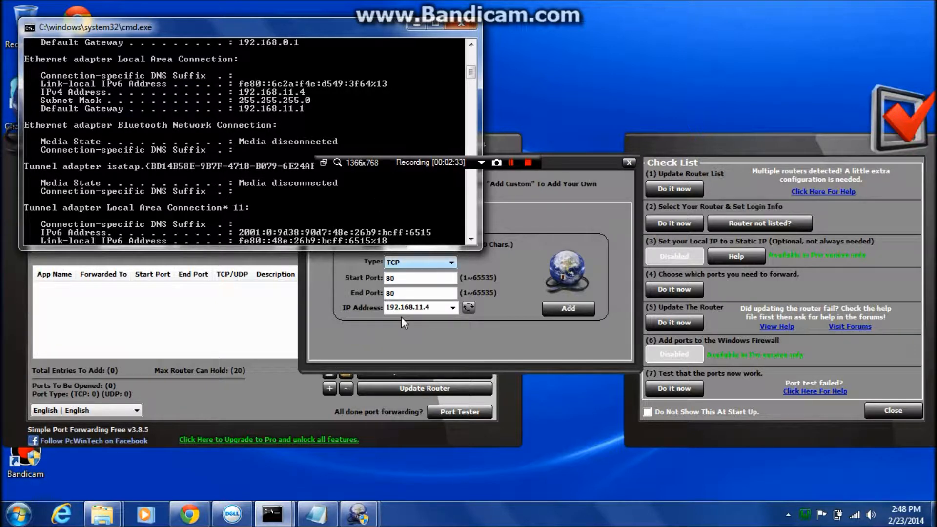
click(413, 25)
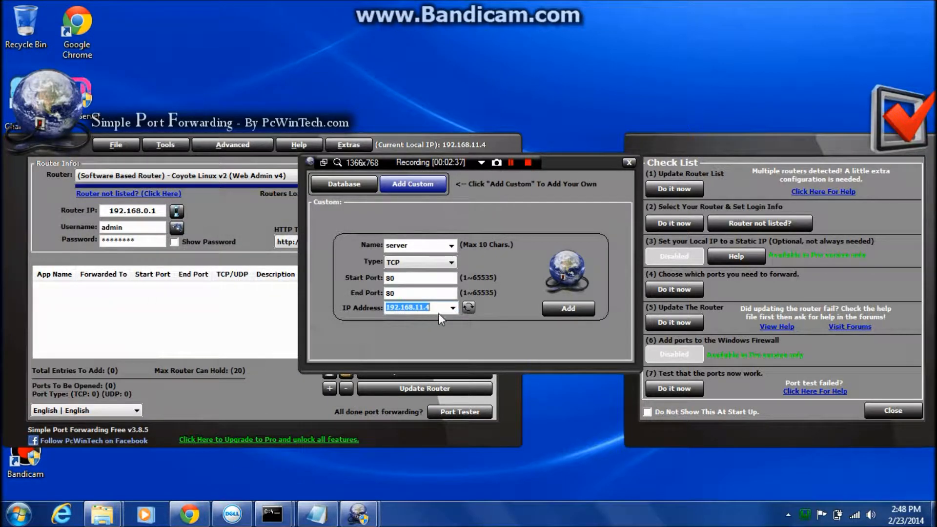
Add the server entry to the forwarding list and run the router update in a maximized Job Status window.
click(563, 309)
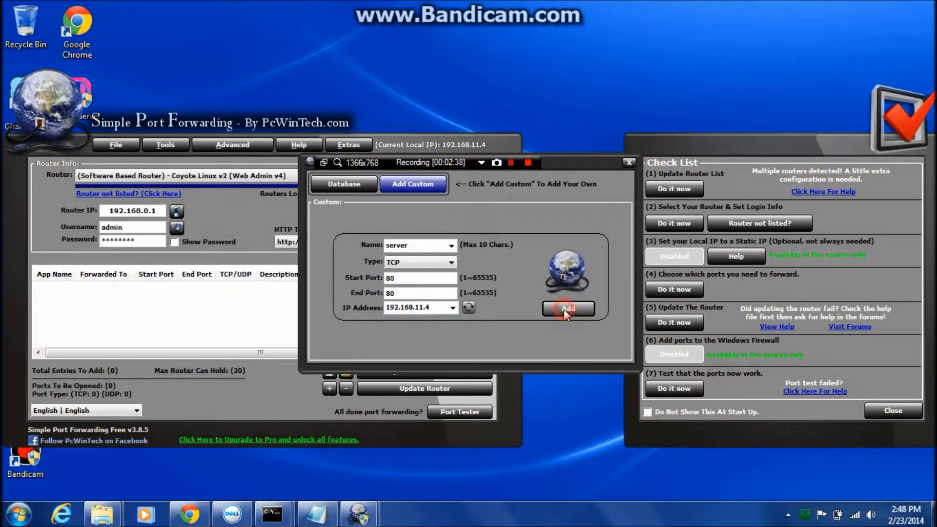
click(628, 161)
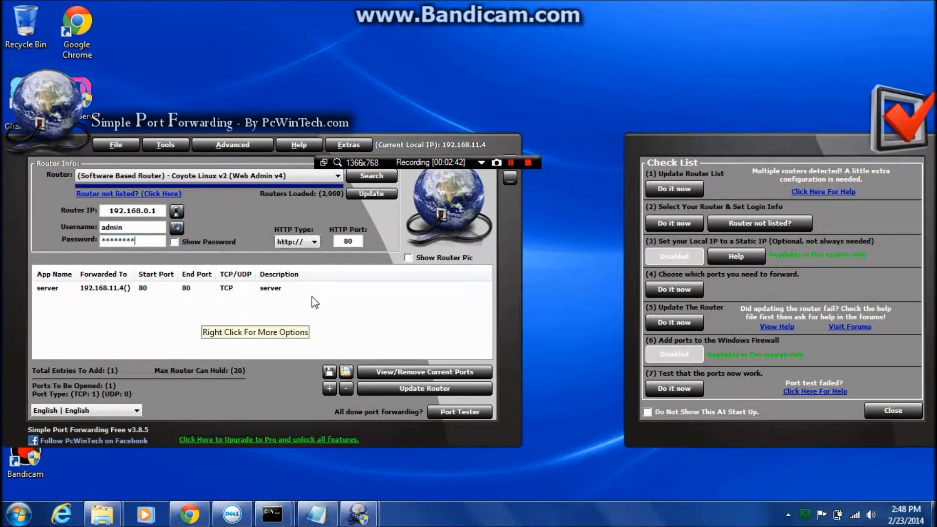
click(383, 389)
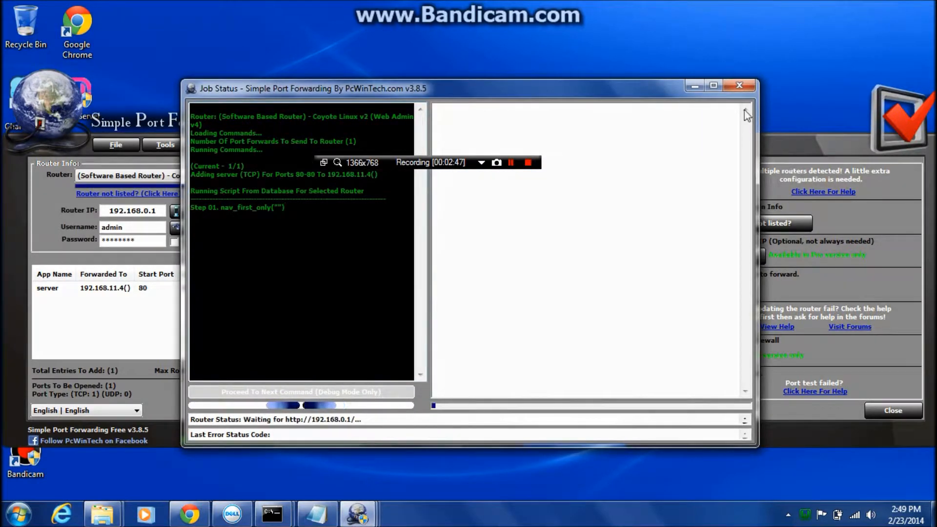
click(714, 87)
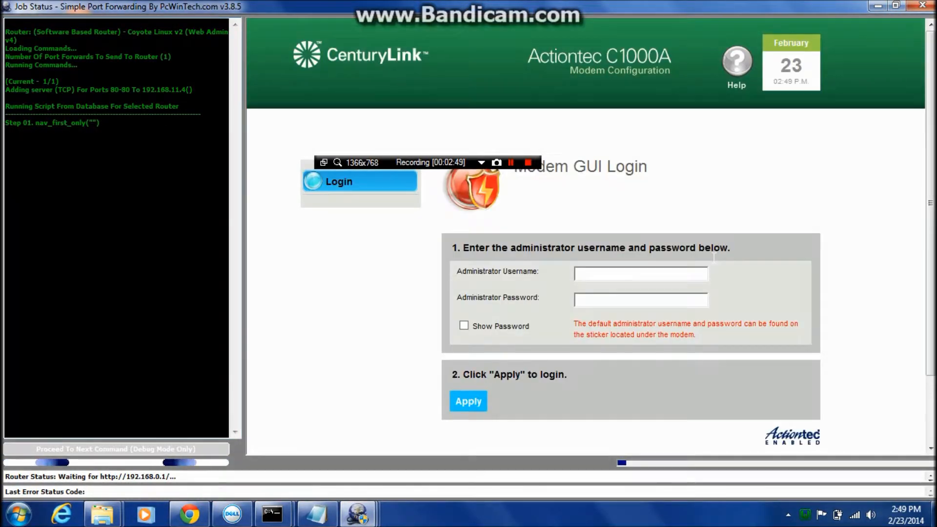
Try to log in to the modem with the username admin and the administrator password.
click(452, 333)
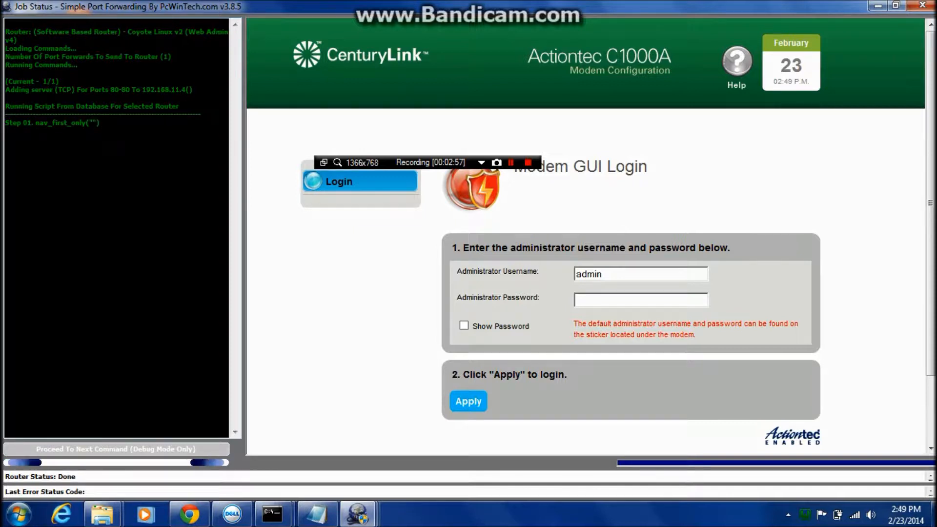
click(589, 301)
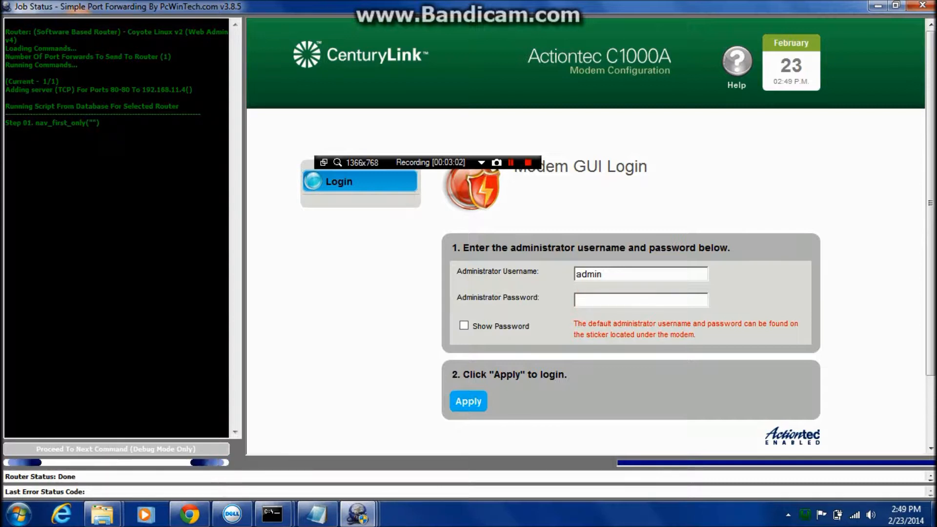
text(•••••)
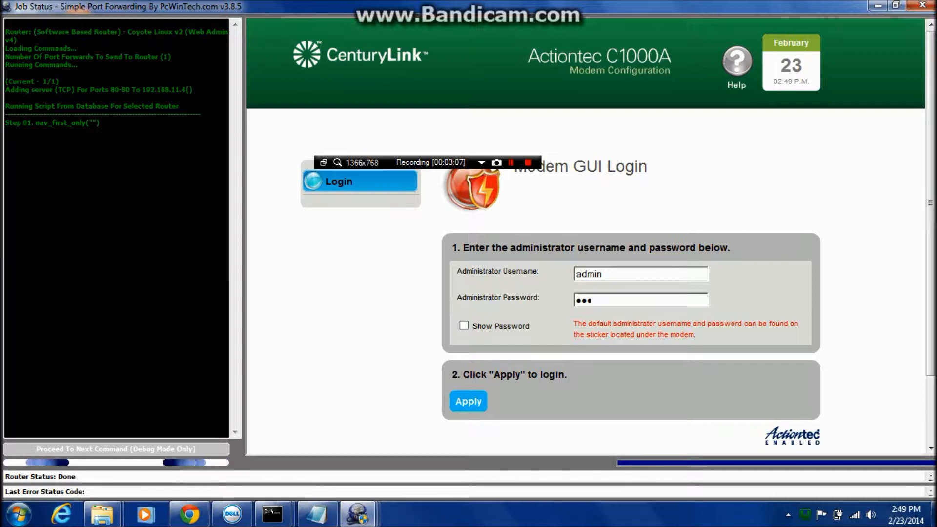
text(•••)
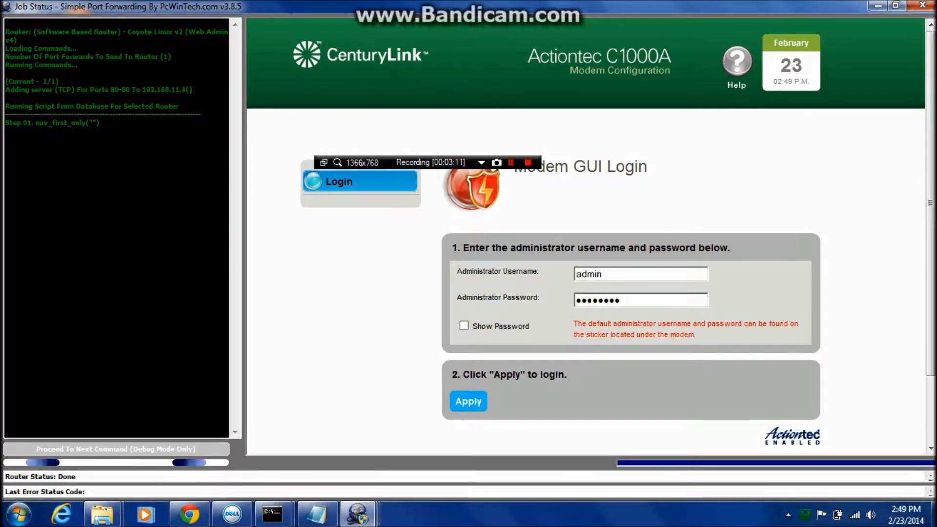
key(Return)
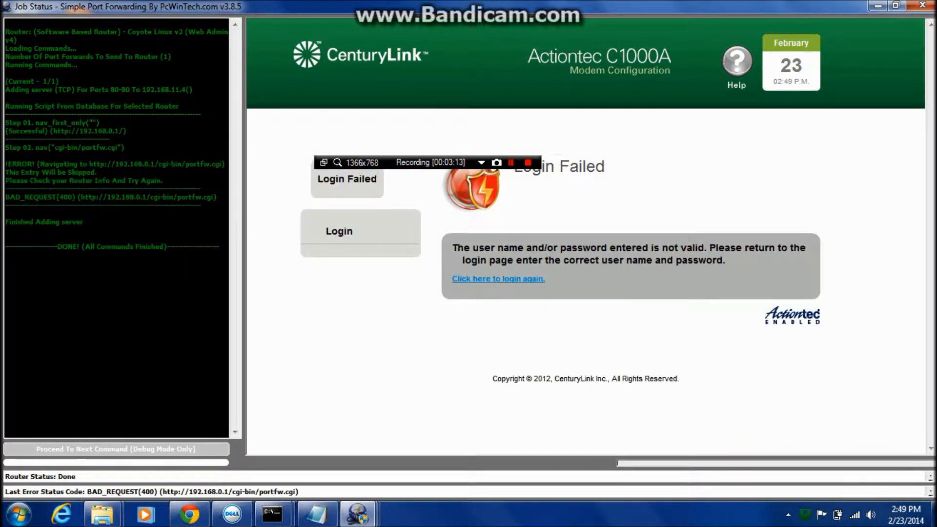
Return to the modem login page, log in with the administrator password, and close the Job Status window.
click(499, 278)
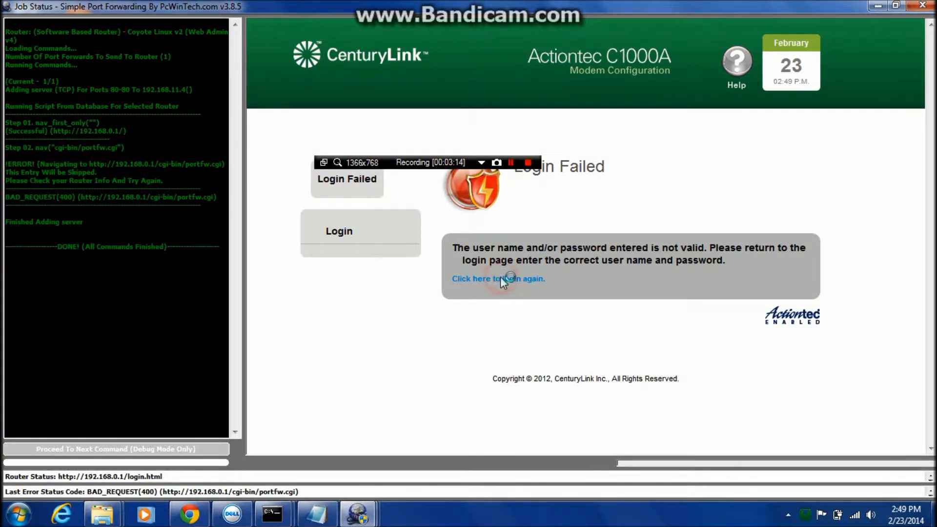
click(591, 299)
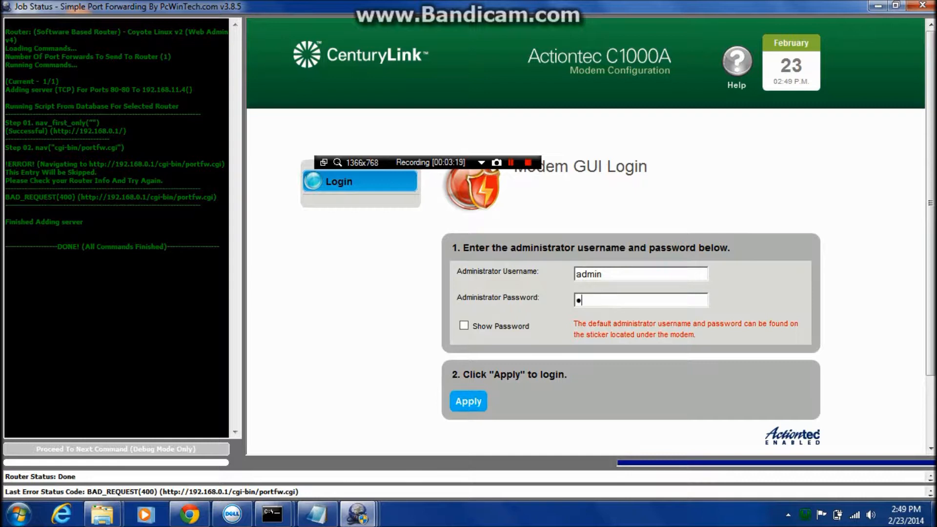
text(••••••••)
click(476, 405)
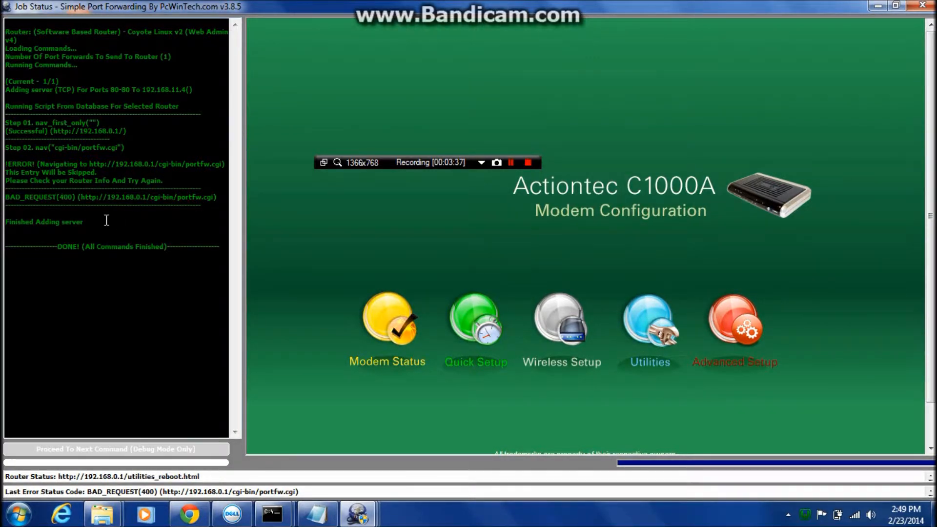
click(922, 6)
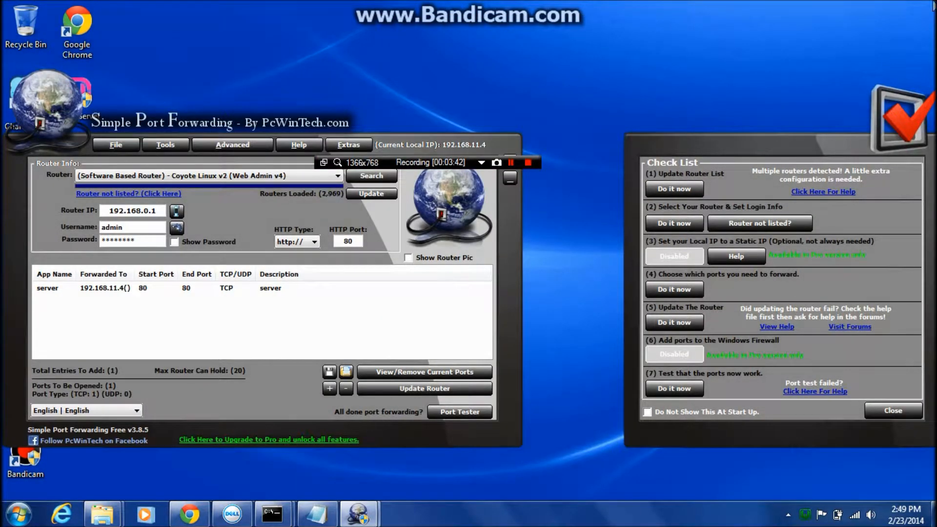
Rerun the router update twice, view the modem's Advanced Setup in the Job Status window, and close it.
click(377, 387)
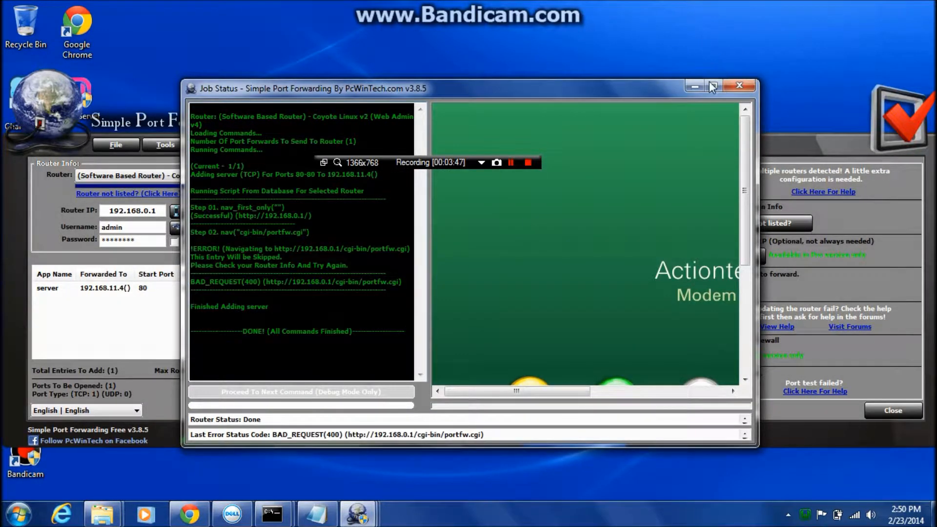
click(735, 86)
click(421, 387)
click(712, 86)
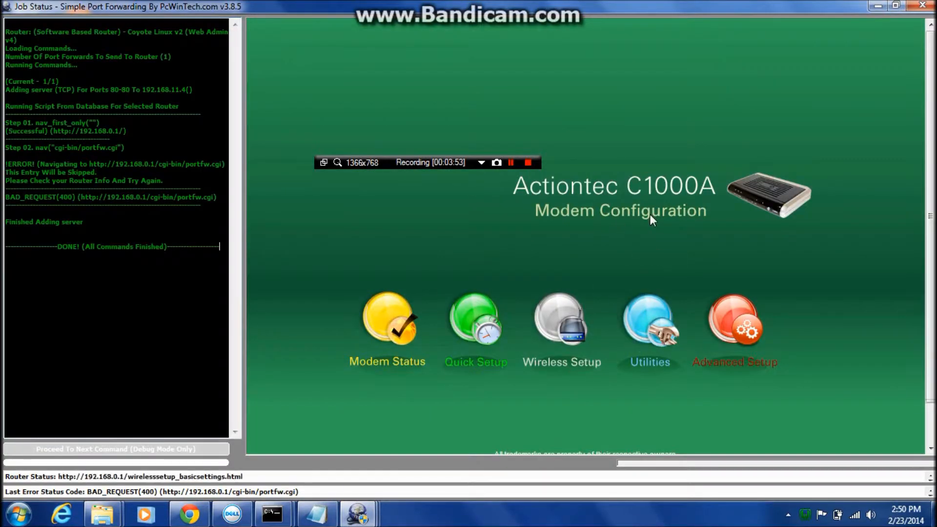
click(748, 338)
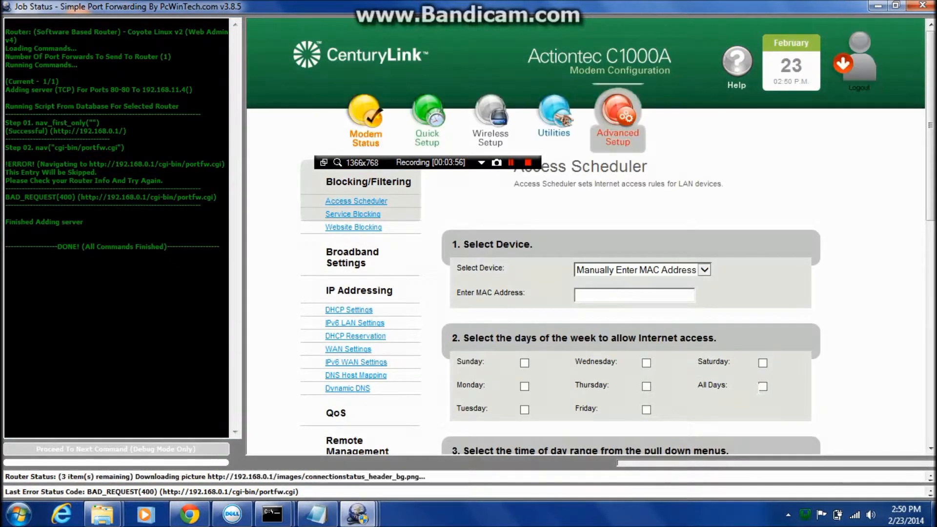
click(922, 5)
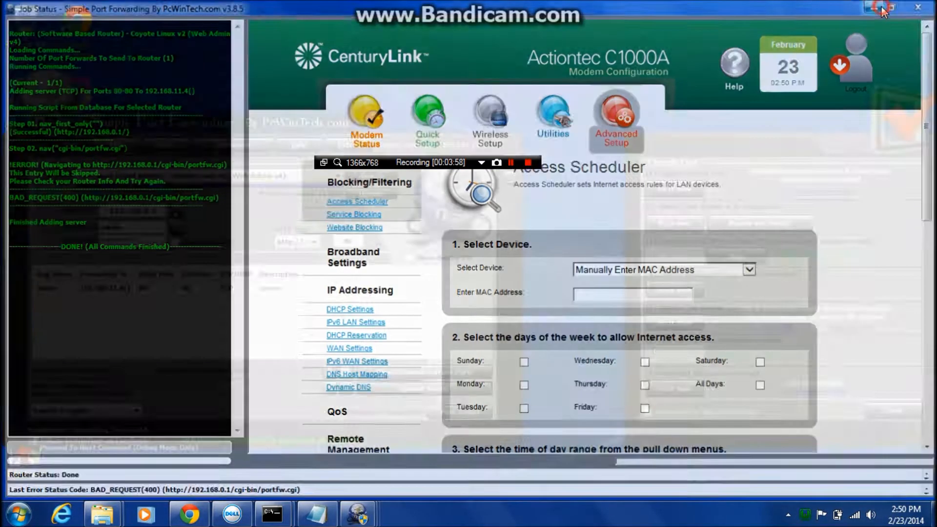
Select the Actiontec - C1000A (CenturyLink Firmware) as the router to configure.
click(232, 177)
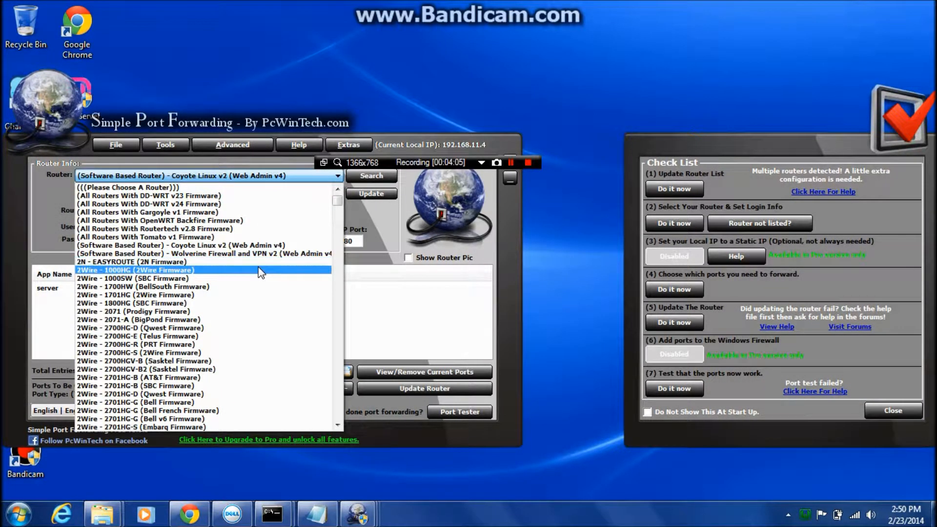
scroll(254, 259, down, 7)
scroll(252, 259, down, 13)
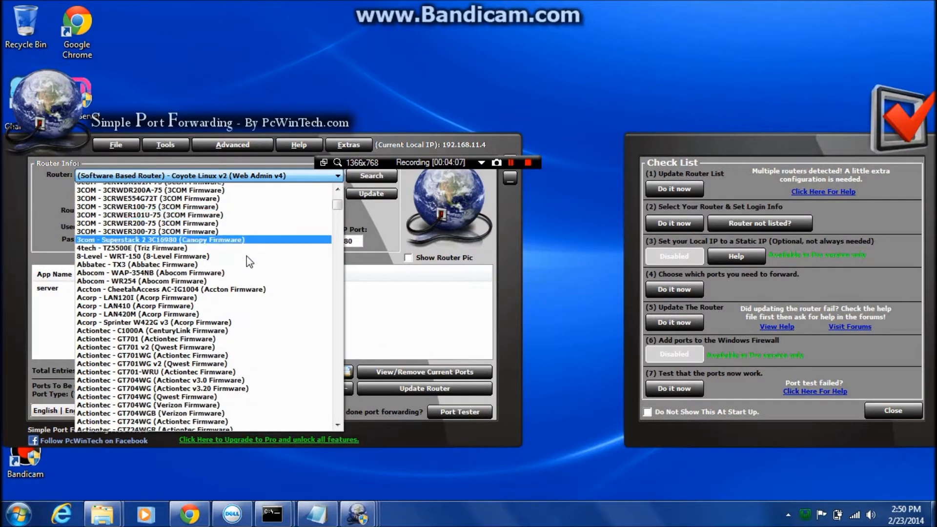
scroll(183, 222, up, 4)
scroll(183, 222, up, 2)
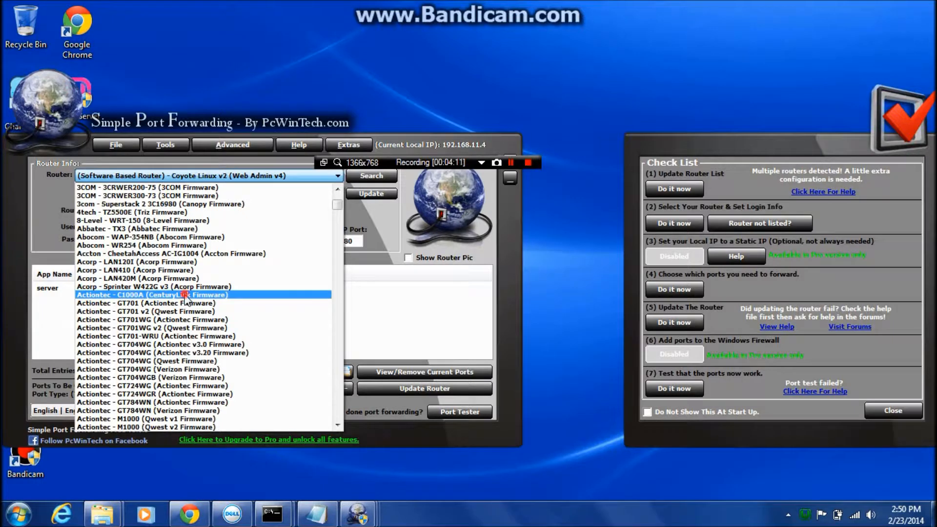
click(185, 295)
Enter admin as the router username and fill in the router password.
click(150, 226)
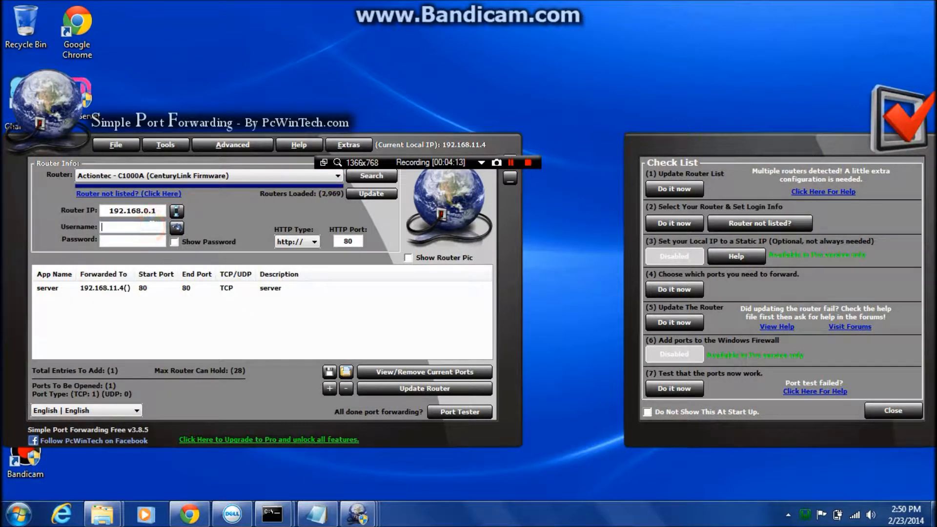
text(admin)
click(120, 241)
text(**)
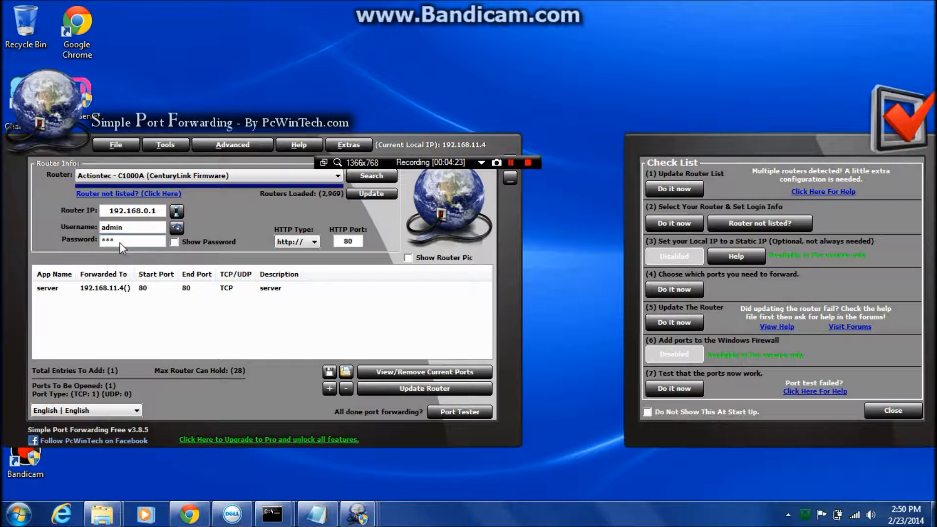
text(******)
Run the router update, highlight the 80/80 entry in the modem's Port Forwarding List, and close the Job Status window.
click(469, 393)
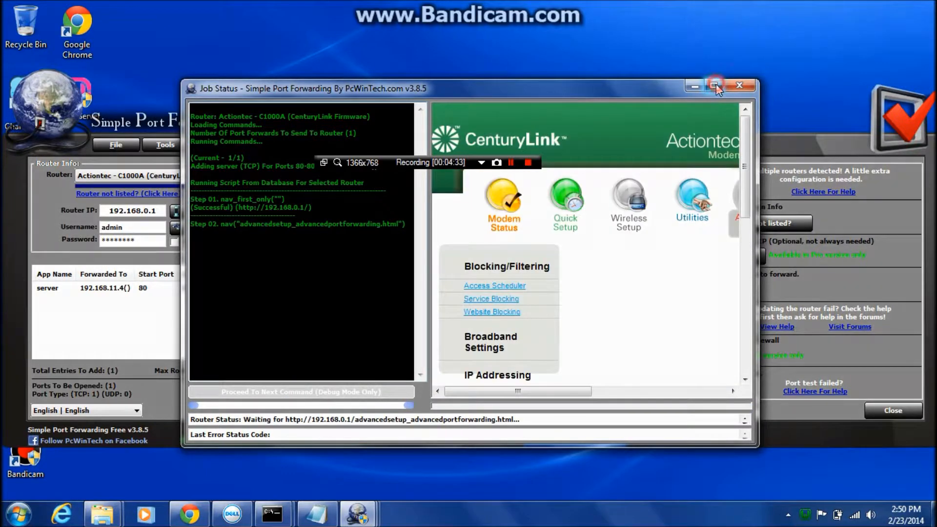
click(713, 85)
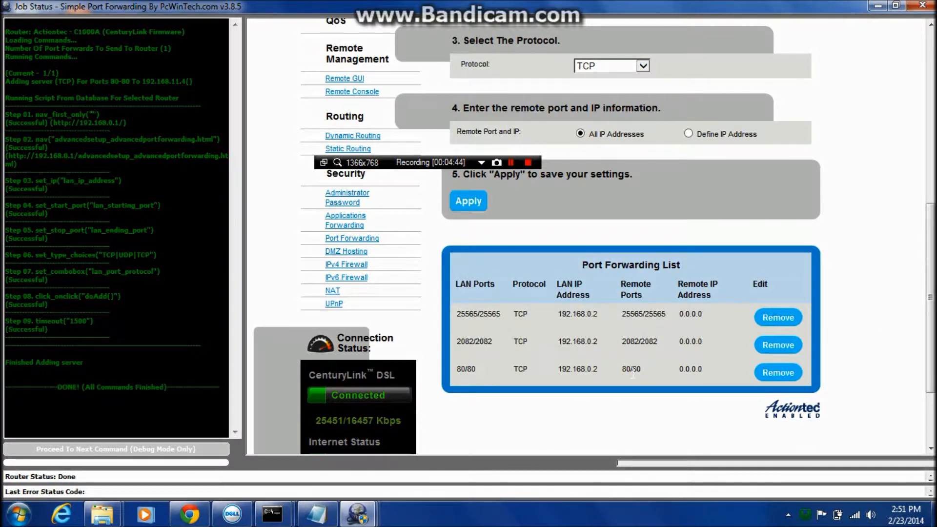
click(460, 369)
drag(460, 369, 708, 367)
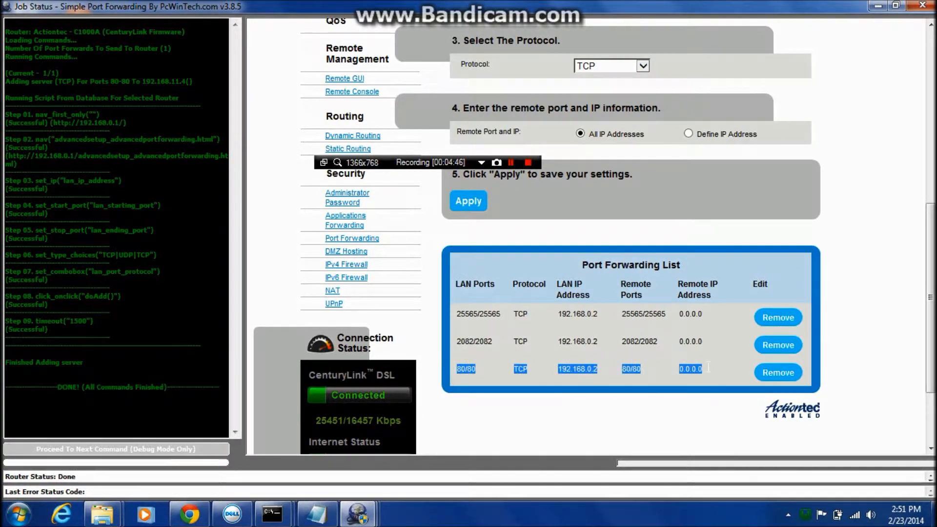
click(640, 366)
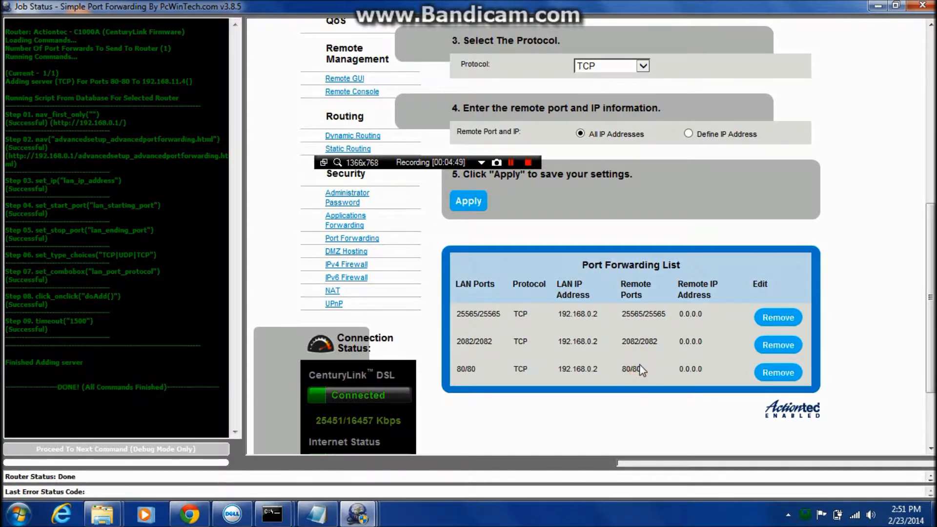
click(918, 6)
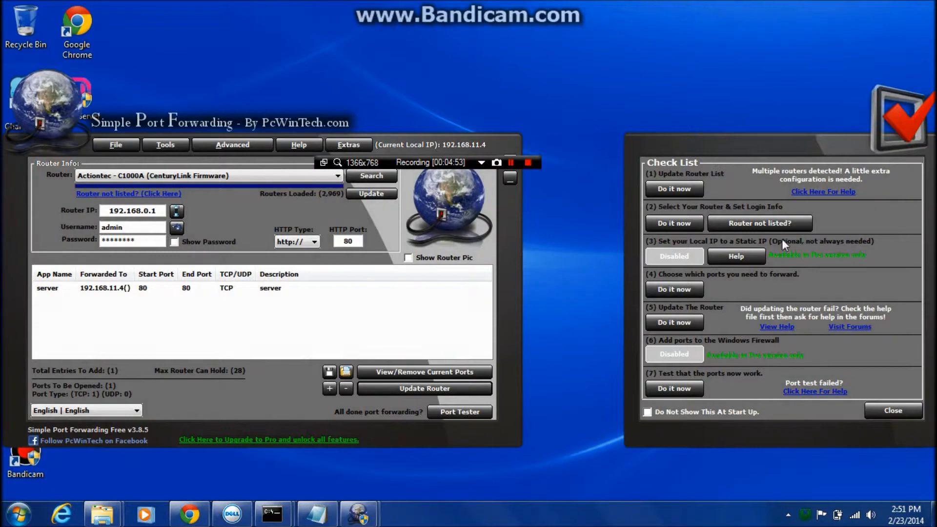
Open the Port Tester, enter port number 80, and run the TCP port test.
click(458, 412)
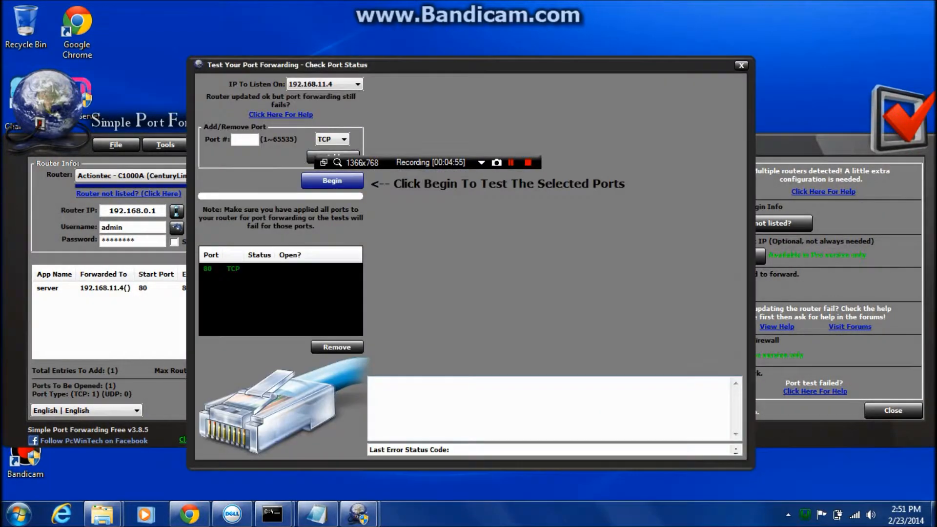
click(244, 138)
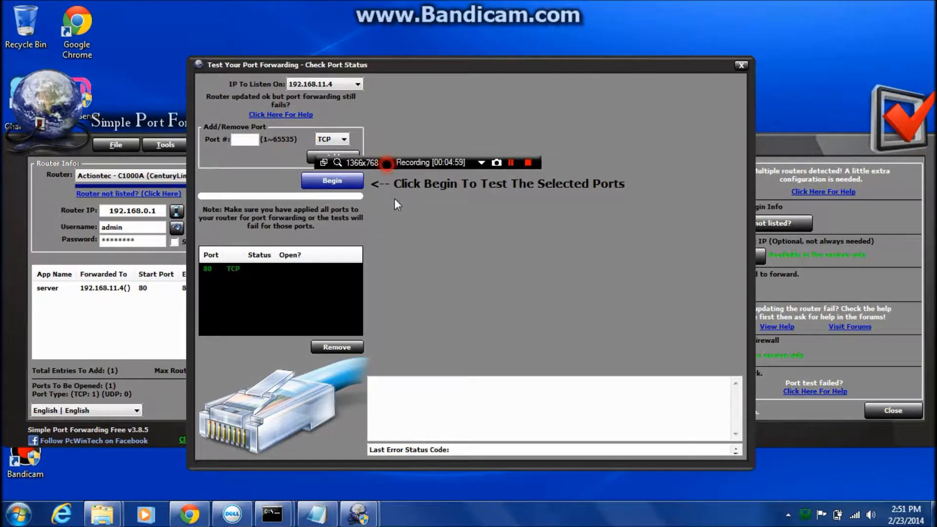
click(247, 140)
text(80)
click(320, 181)
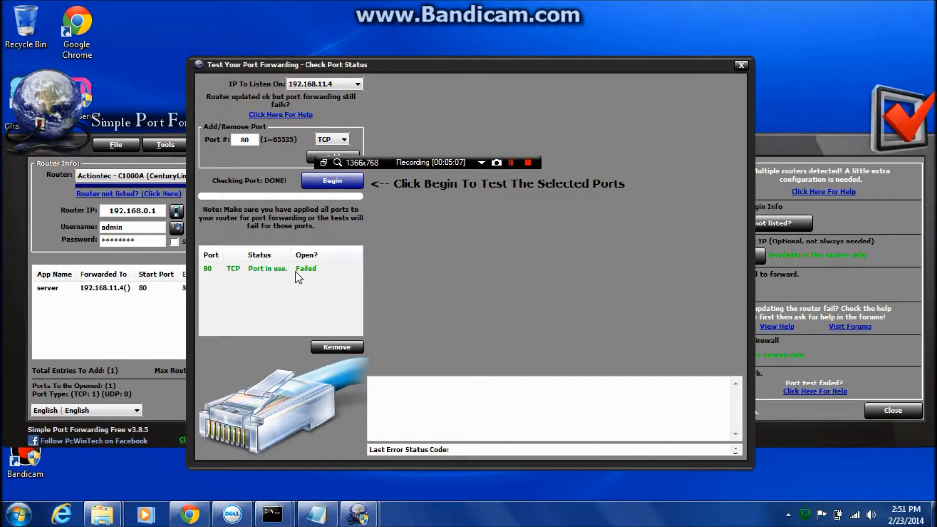
click(247, 271)
click(275, 270)
click(279, 285)
click(283, 262)
click(283, 269)
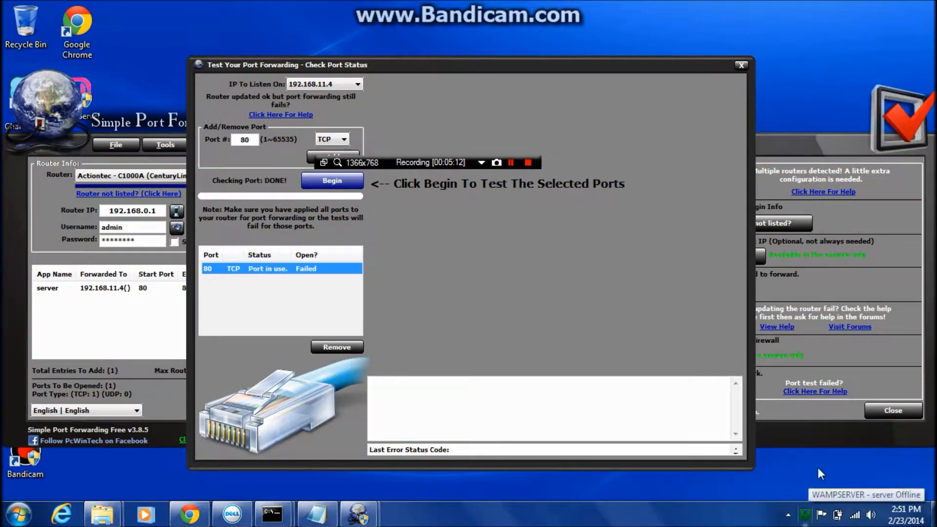
click(511, 164)
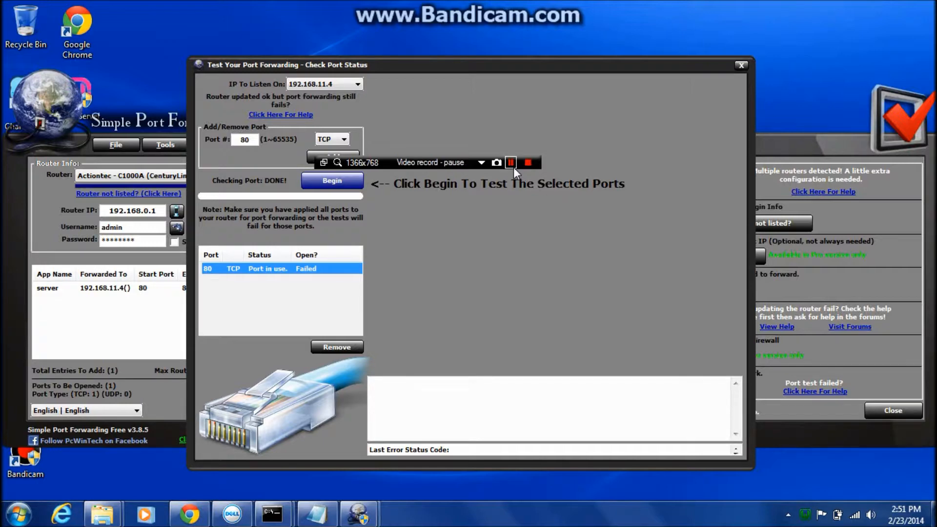
click(511, 163)
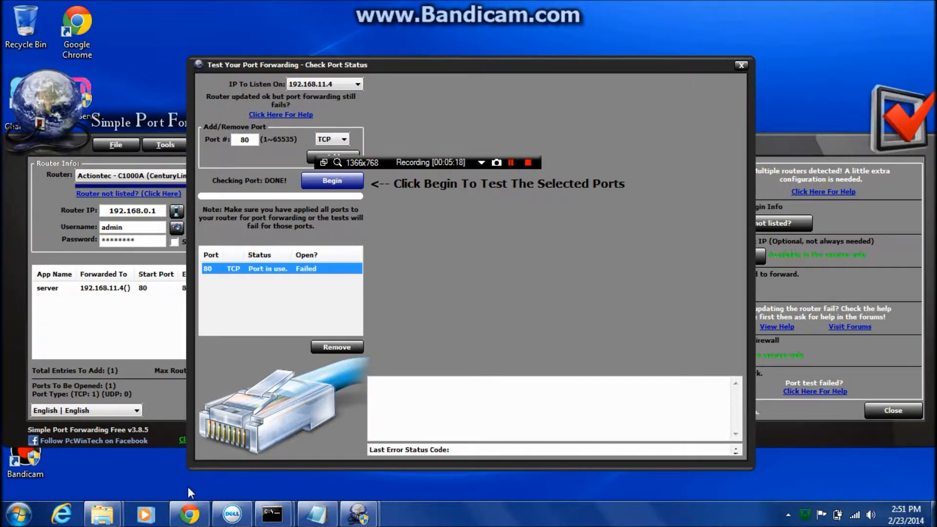
Switch to Chrome and search for "my ip" in a new tab.
click(189, 514)
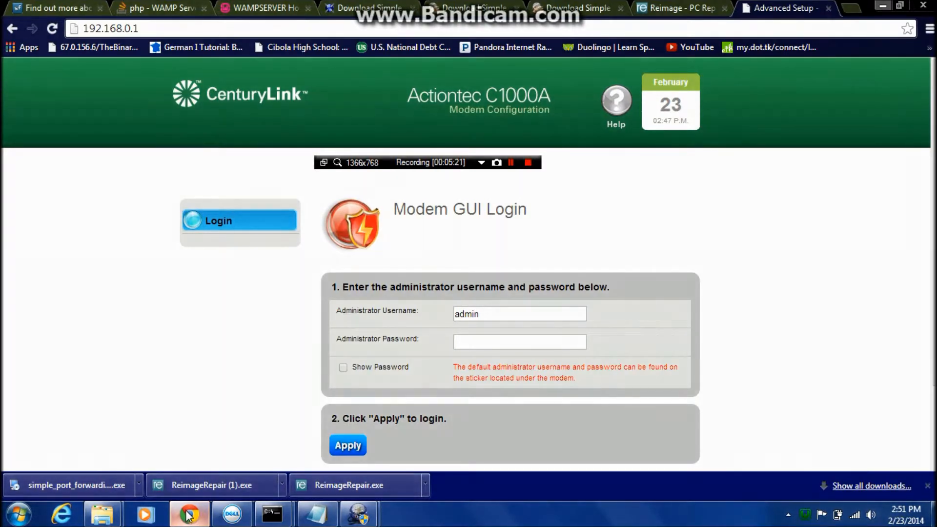
click(850, 9)
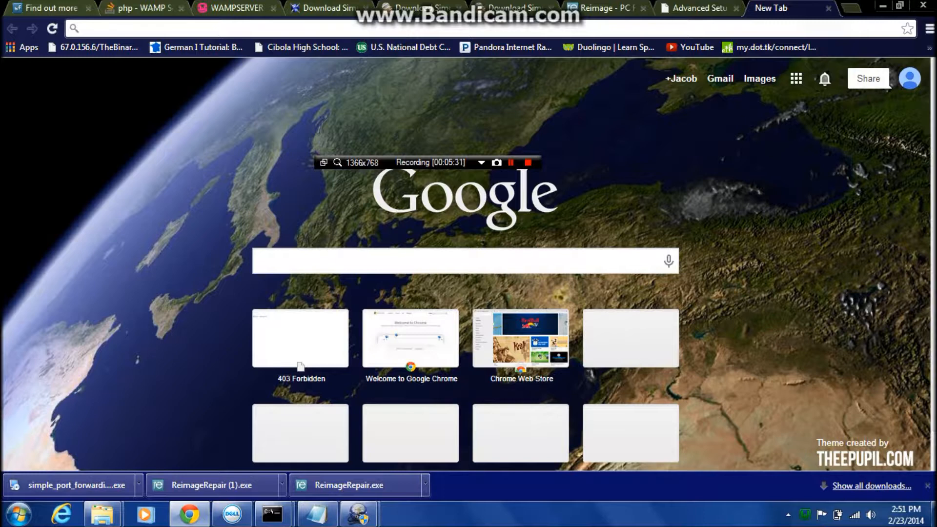
text(my ip)
key(Return)
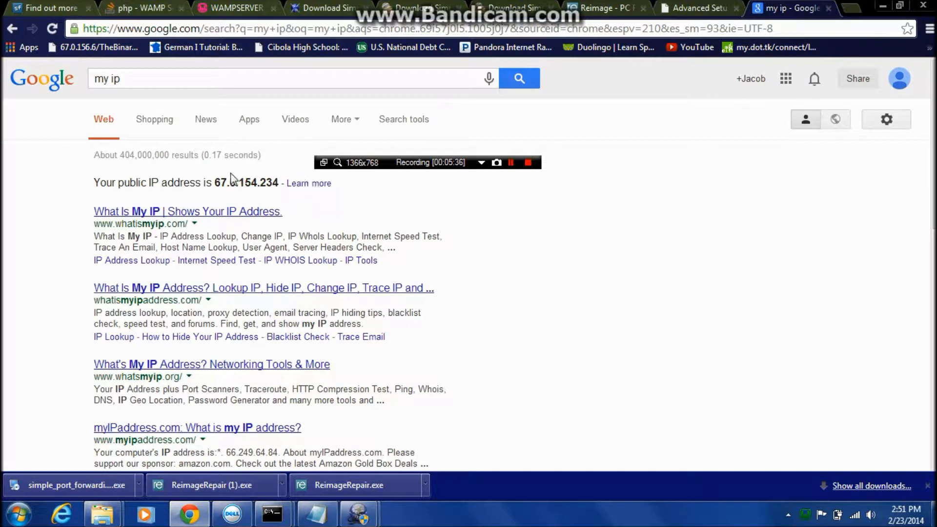
Copy the public IP address from the search results and load it as a web address in the same tab.
drag(214, 182, 295, 184)
right_click(274, 183)
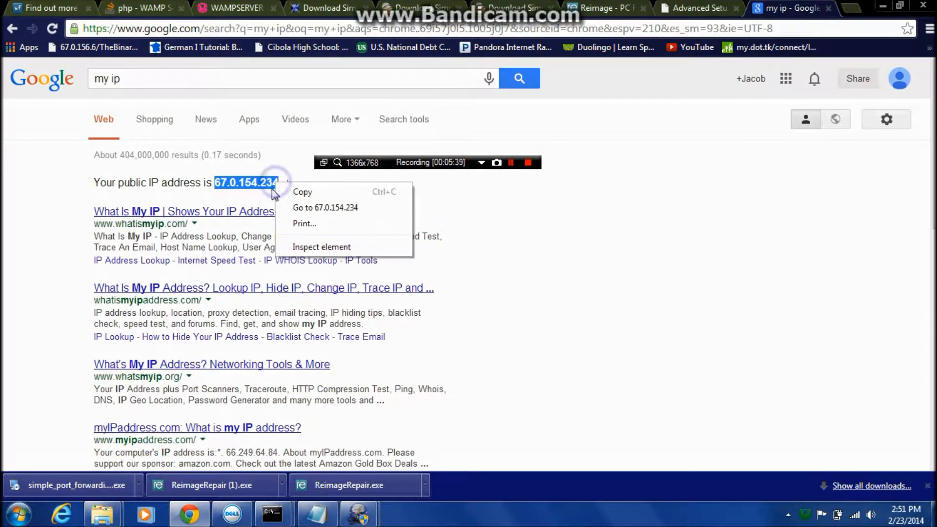
click(313, 191)
right_click(177, 28)
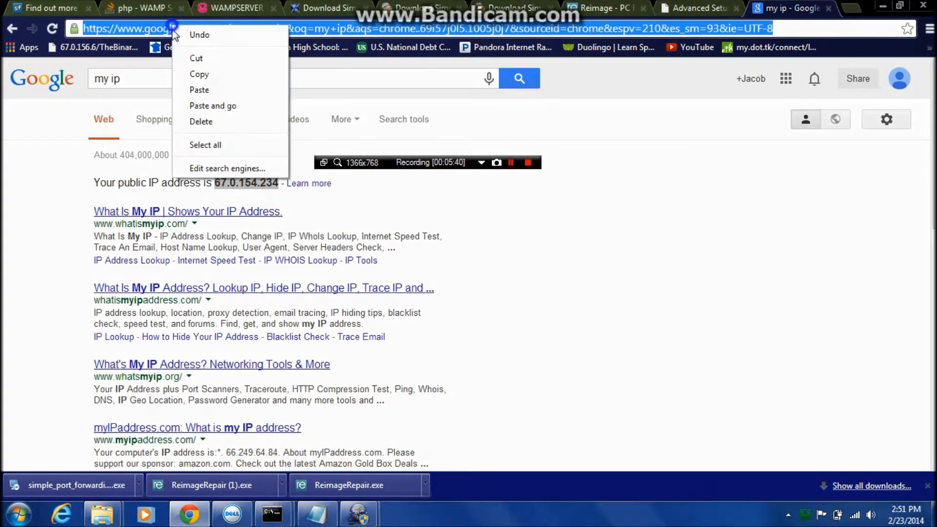
click(200, 101)
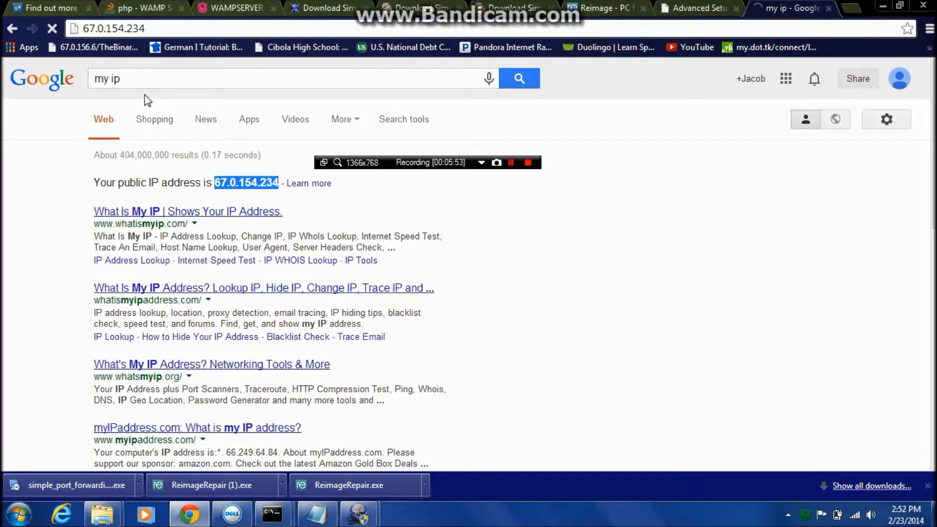
View the WampServer localhost page, show the desktop briefly, and return to the browser.
click(230, 8)
drag(94, 198, 506, 447)
click(459, 368)
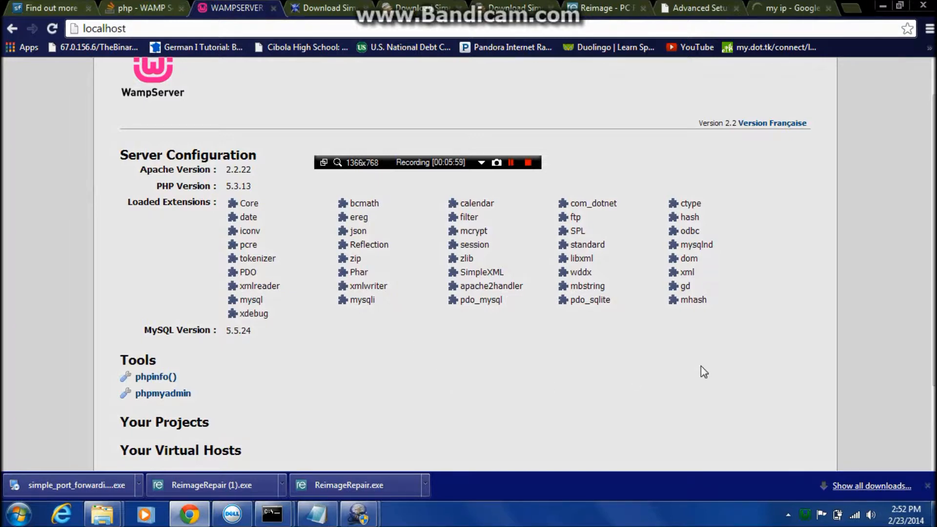
click(933, 513)
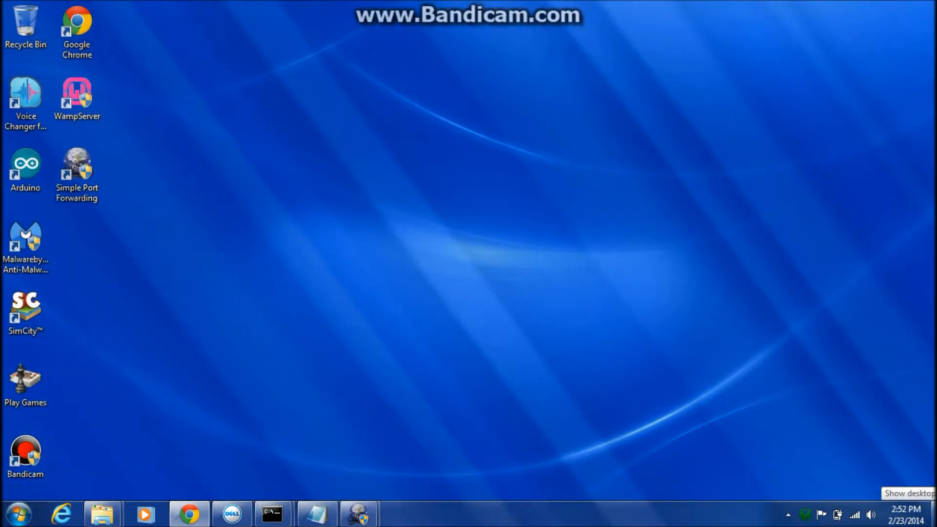
click(933, 513)
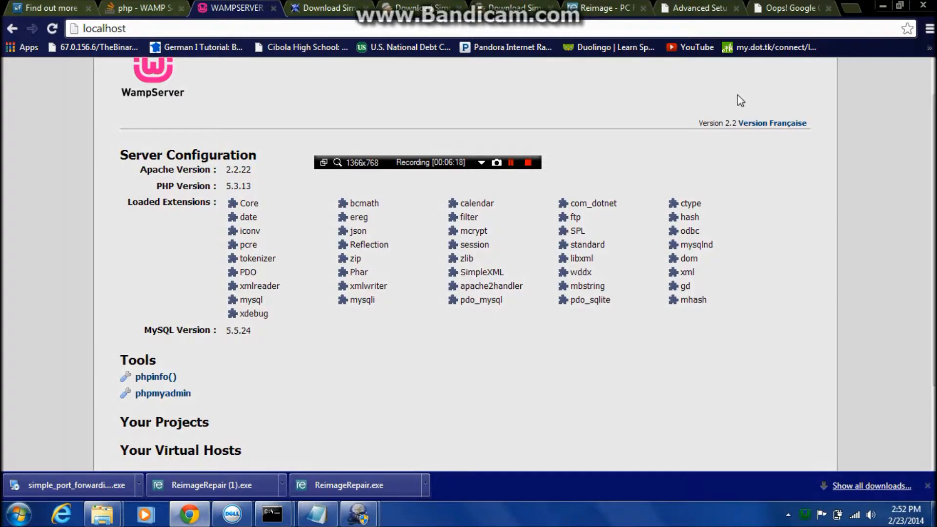
Open the my.dot.tk bookmark in a new tab and look over the sign-in options on the Dot TK login page.
click(851, 8)
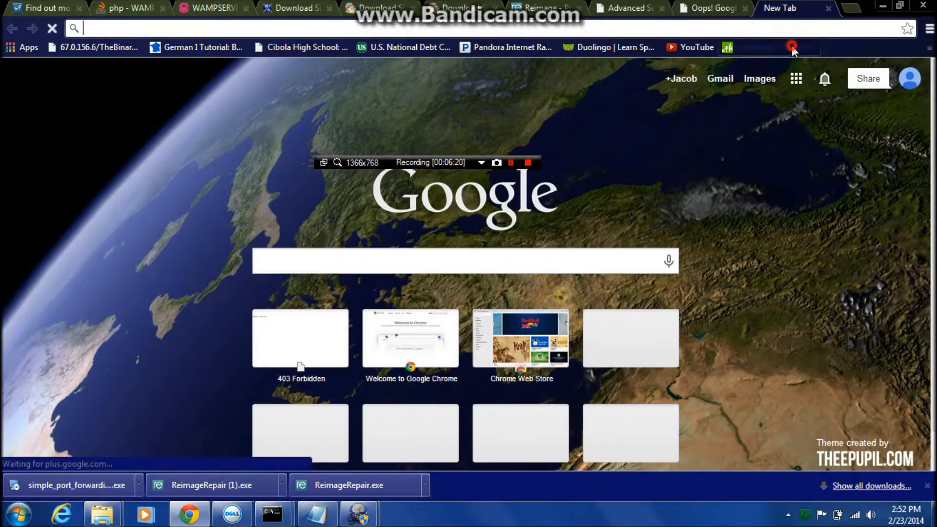
click(791, 46)
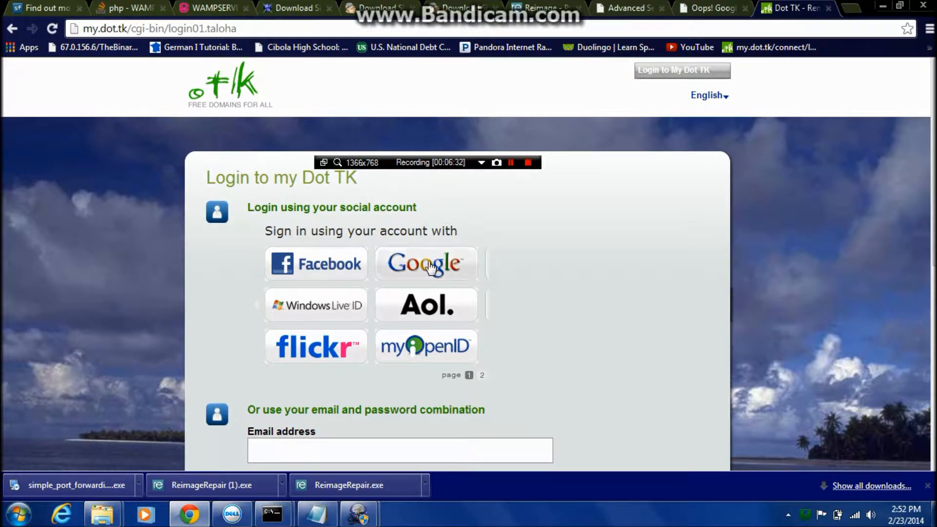
scroll(404, 288, down, 3)
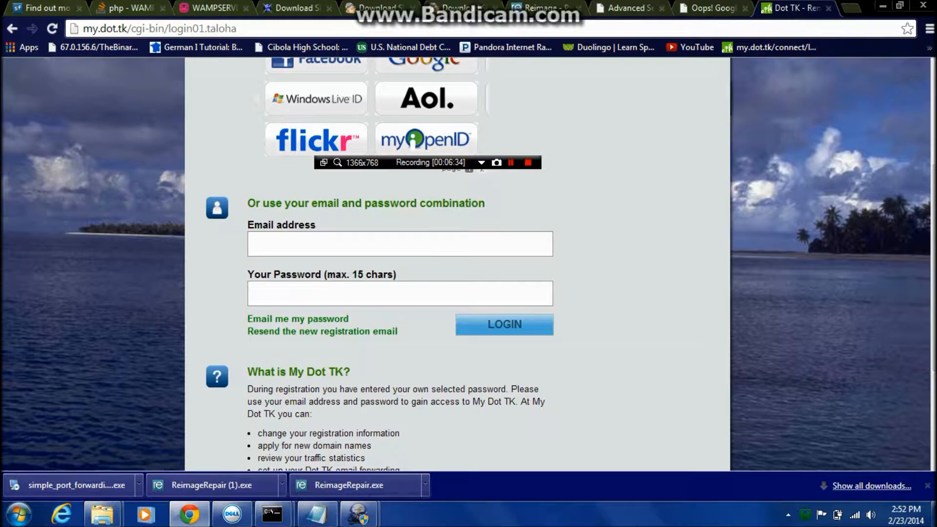
scroll(220, 283, up, 3)
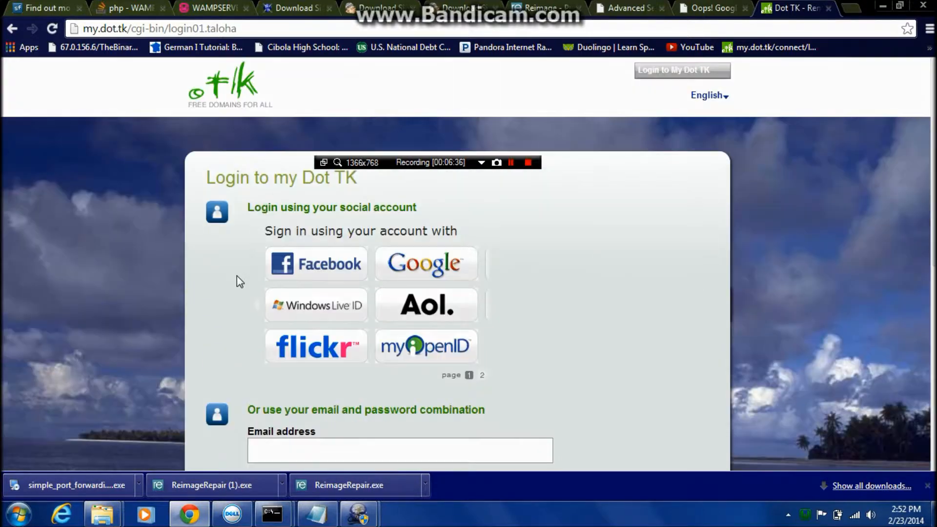
scroll(390, 266, down, 4)
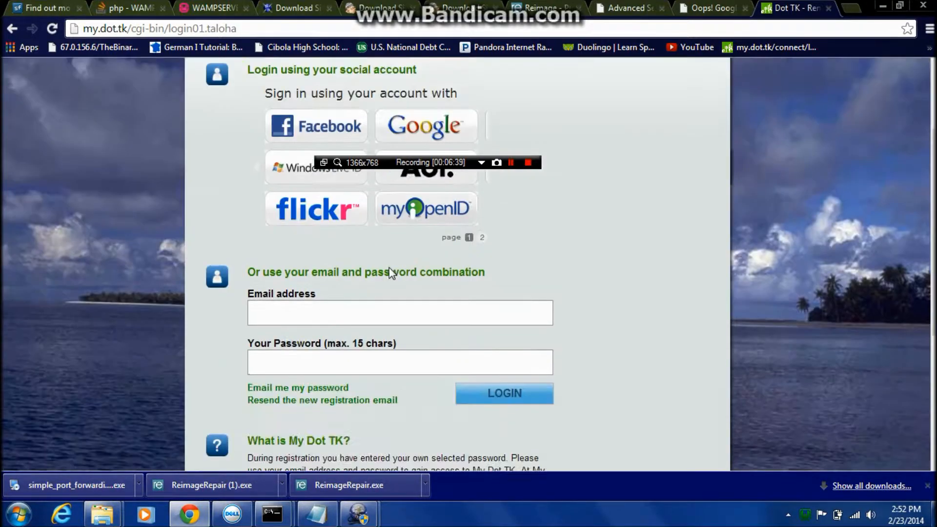
scroll(259, 268, down, 3)
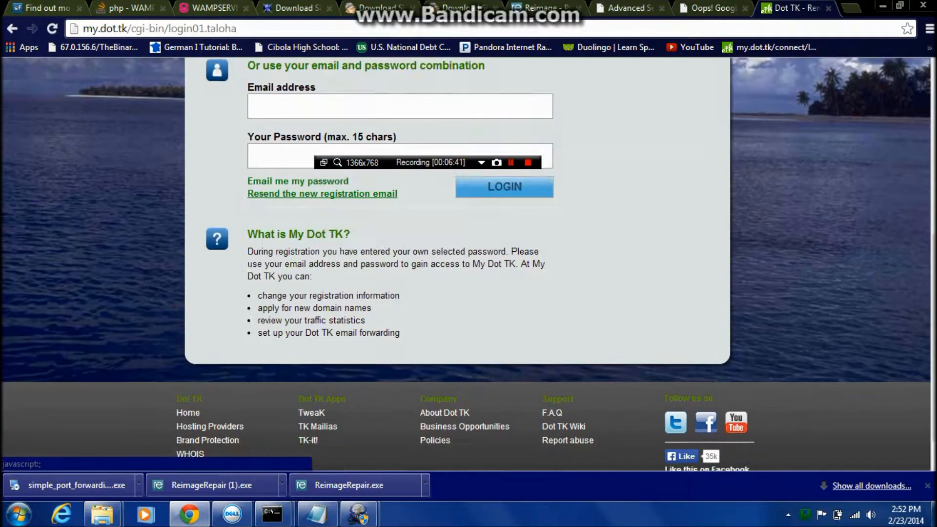
scroll(251, 272, up, 5)
scroll(249, 267, up, 2)
scroll(248, 268, down, 2)
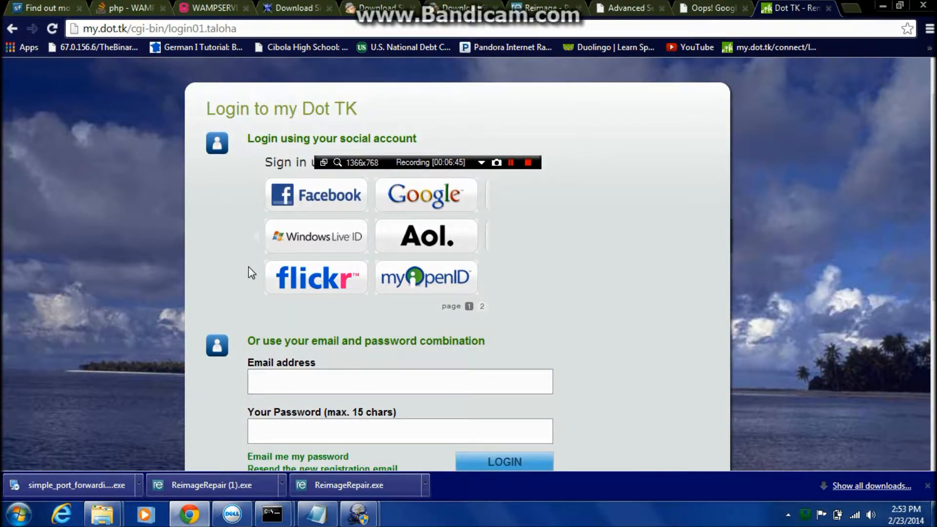
scroll(251, 273, down, 1)
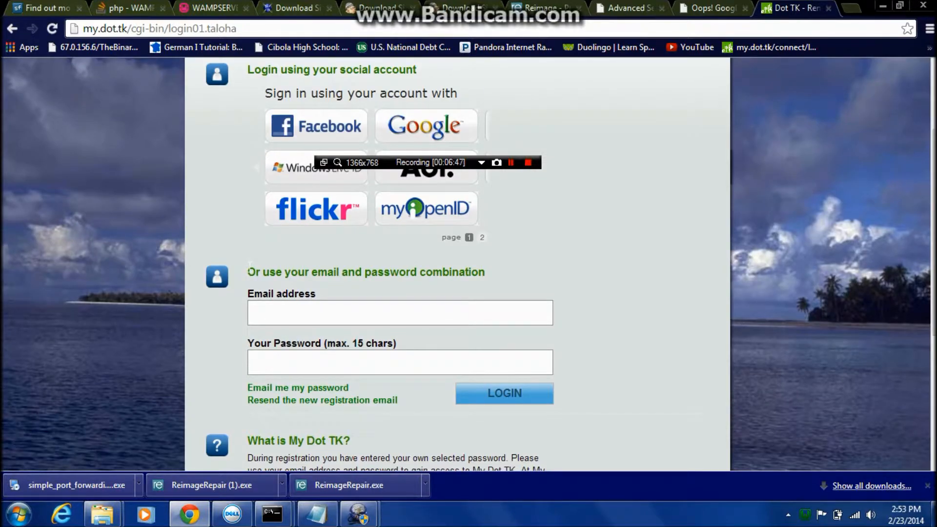
scroll(250, 267, down, 3)
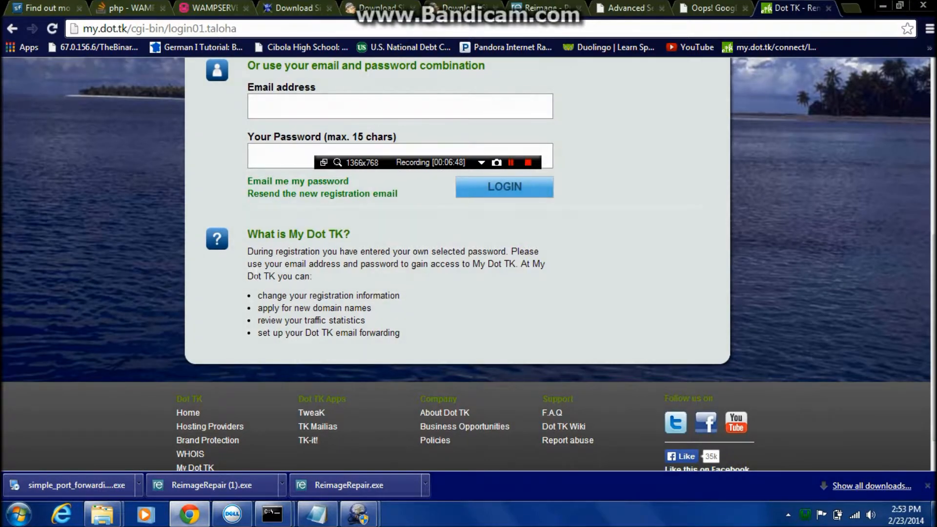
scroll(256, 275, down, 1)
scroll(257, 279, up, 6)
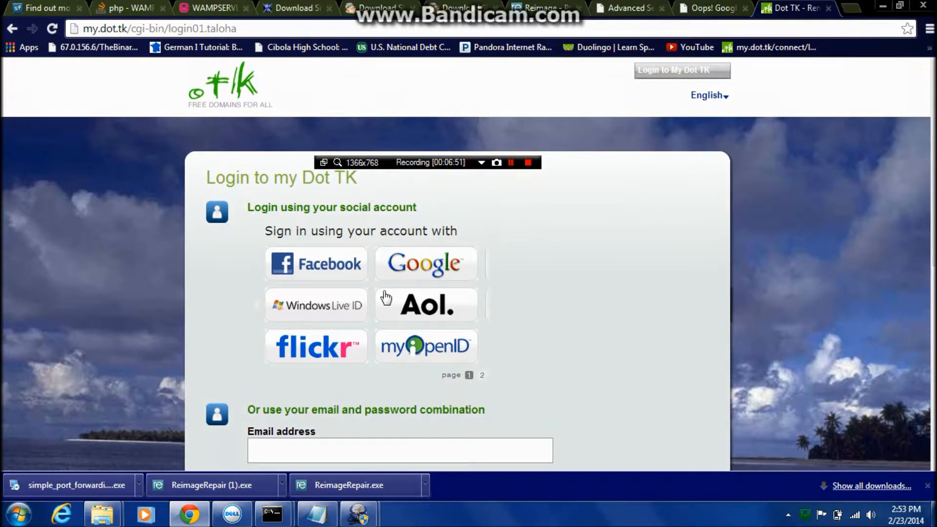
Sign in to My Dot TK with the Google account option.
click(420, 263)
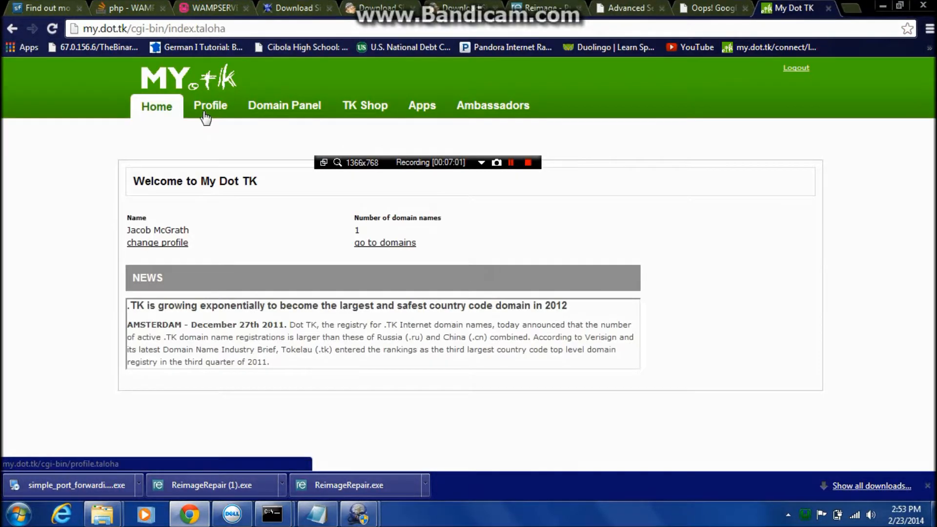
drag(122, 230, 459, 265)
click(456, 241)
drag(472, 165, 851, 82)
drag(350, 248, 362, 233)
click(347, 203)
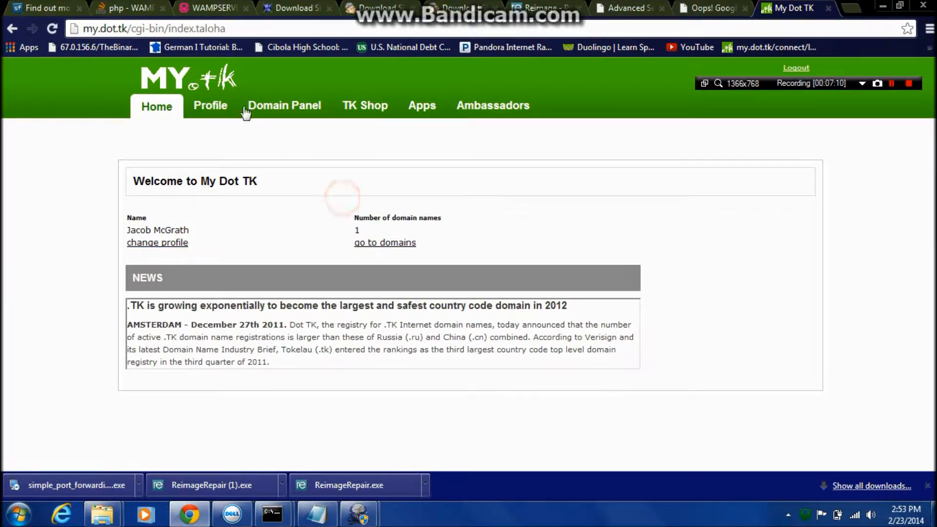
Show the account's registered domains in the Domain Panel and examine the freeworldprogramming.tk entry.
click(270, 105)
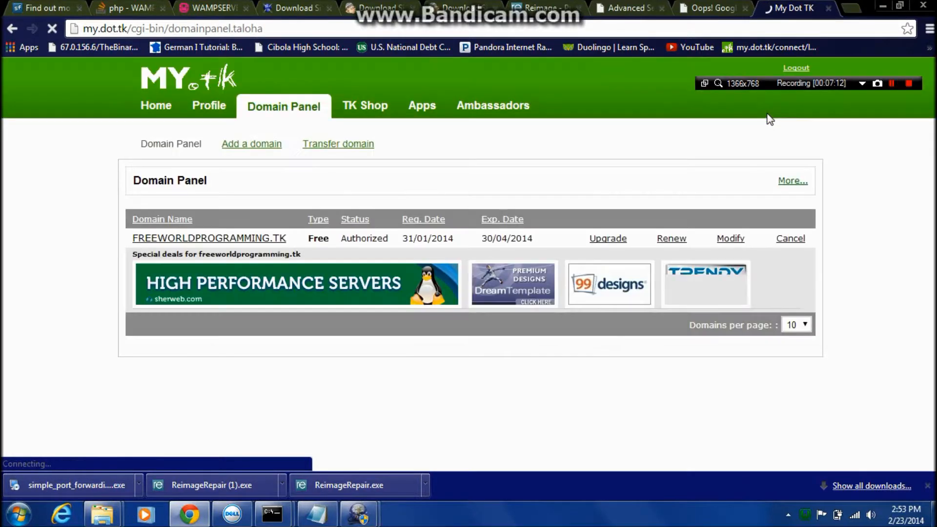
drag(132, 239, 310, 240)
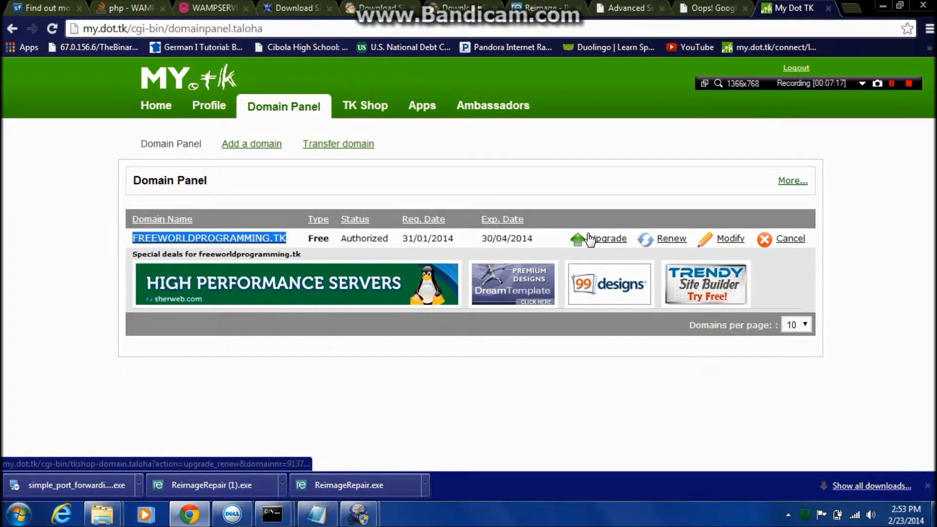
click(539, 240)
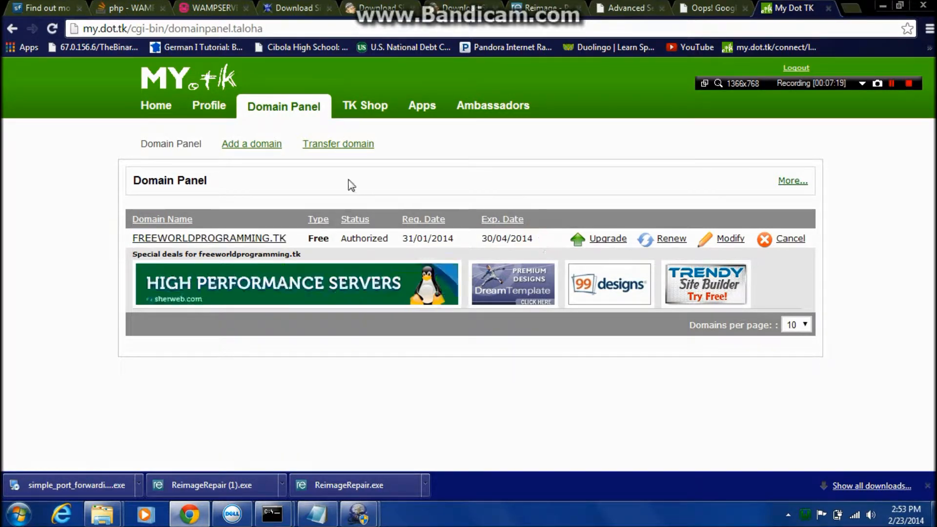
Start adding a new domain and check whether asdfasdf.tk is available.
click(243, 143)
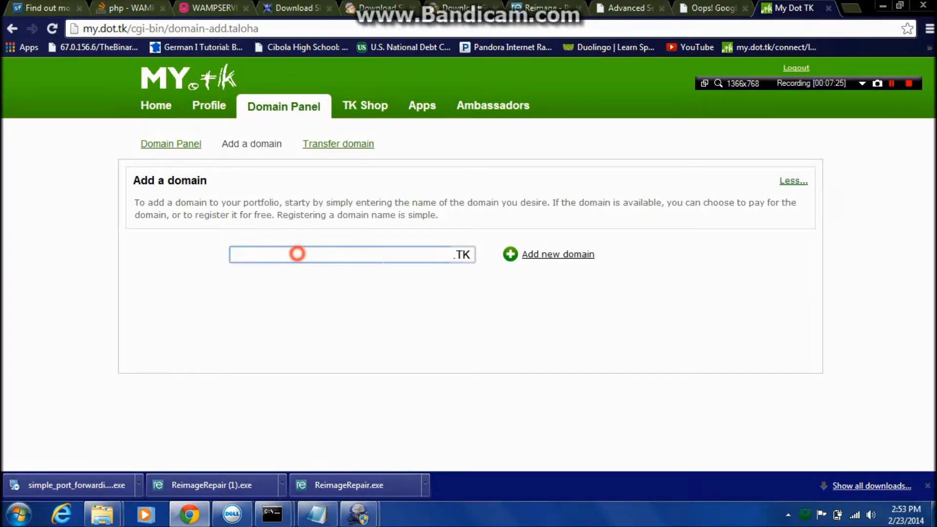
text(asdfasdf)
click(513, 256)
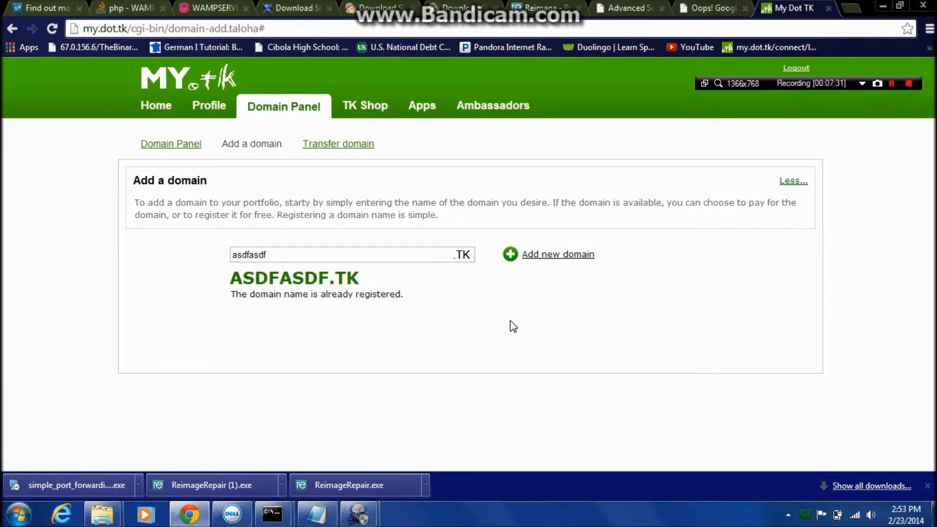
Check the availability of the longer names asdfasdfasdfasdf.tk and asdfasdfasdfasdfffff.tk.
click(341, 255)
text(asdfasdf)
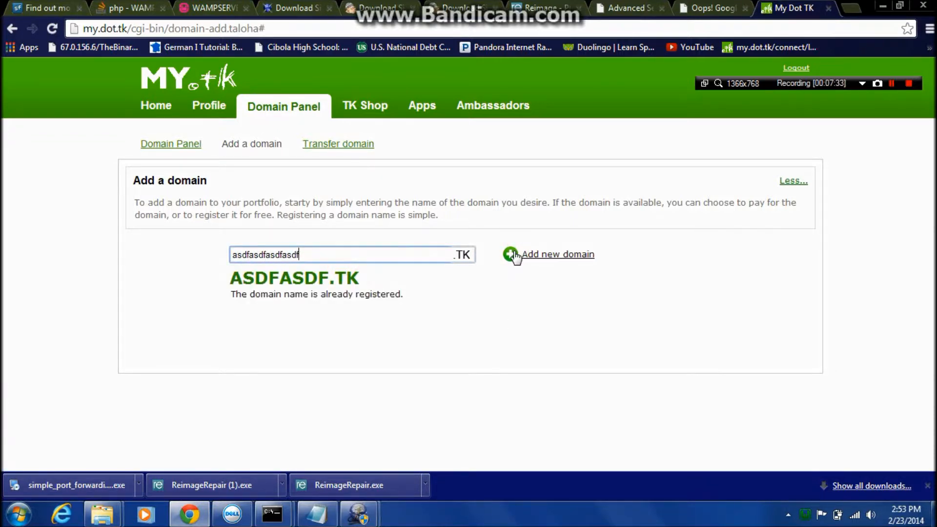
click(514, 257)
click(381, 258)
text(ffff)
click(510, 258)
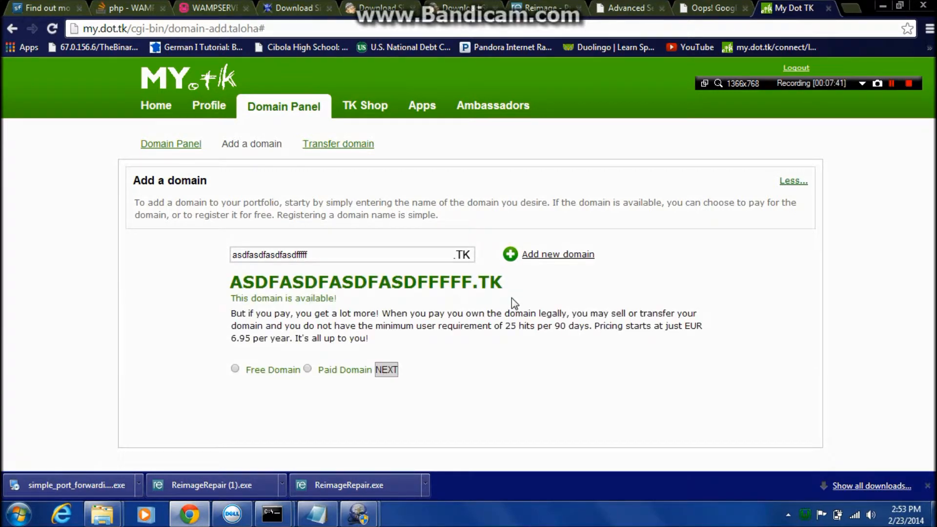
Choose the Free Domain option for the new name and continue to its registration form.
click(235, 368)
click(384, 370)
scroll(385, 385, down, 1)
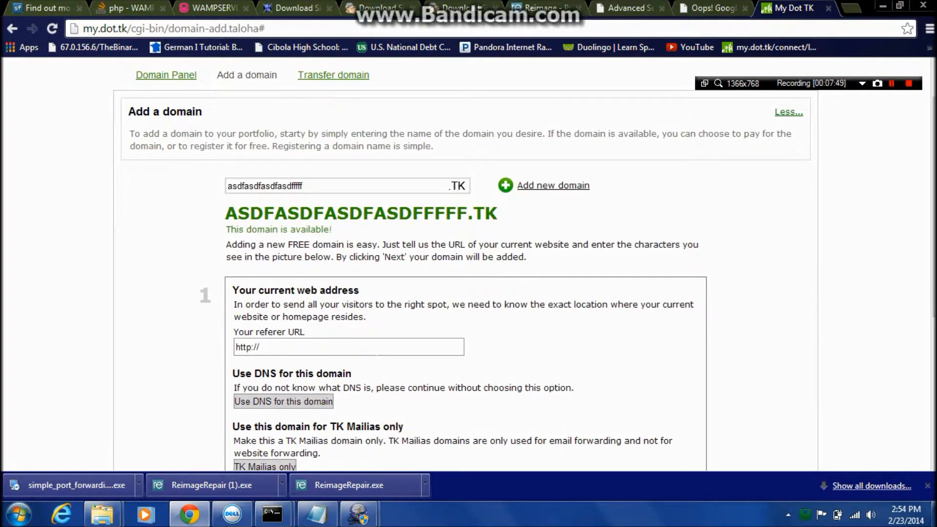
click(374, 350)
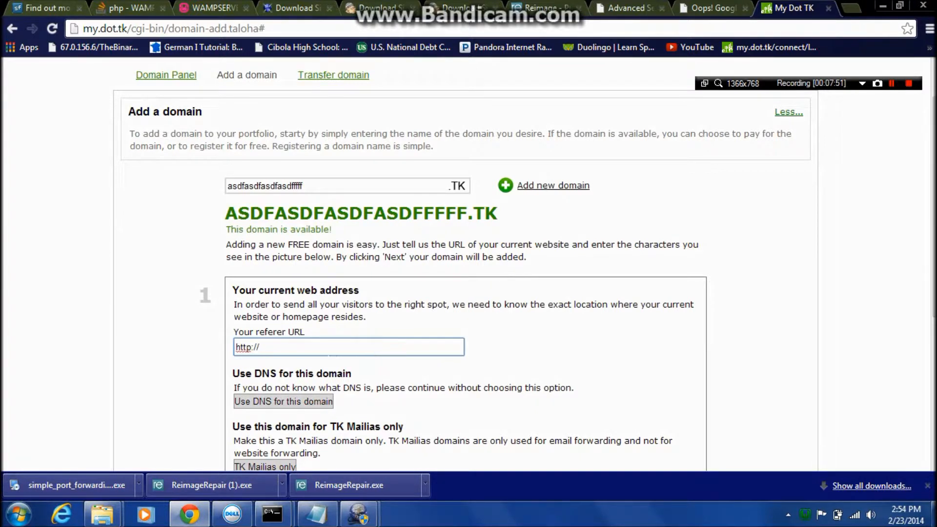
text(www.)
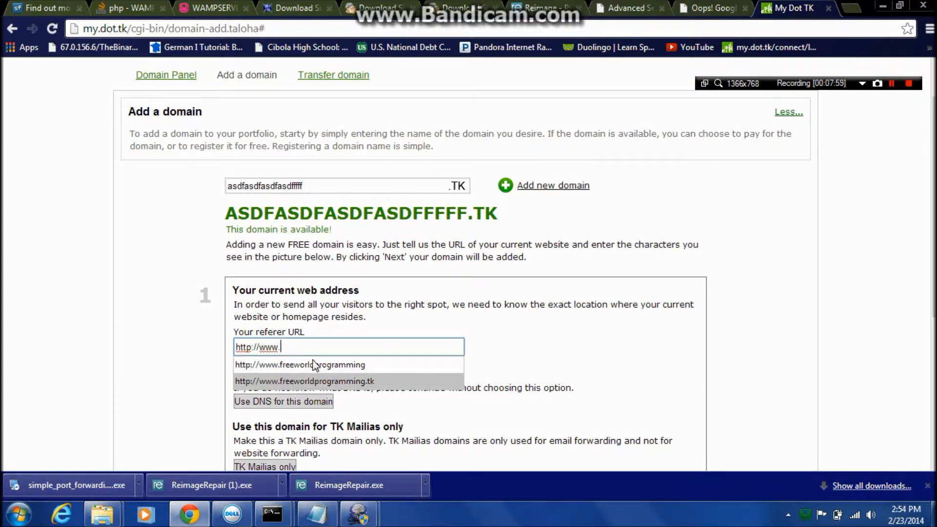
click(320, 346)
drag(320, 346, 231, 341)
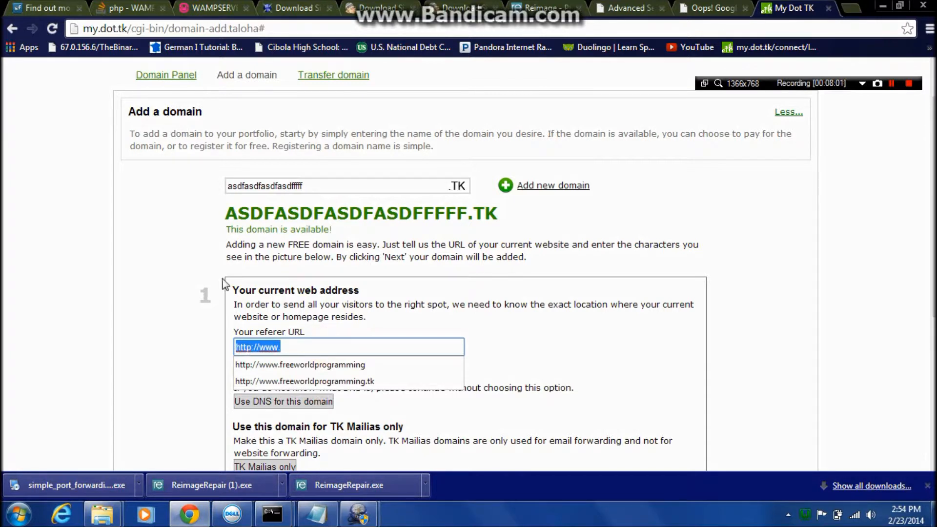
drag(324, 188, 242, 186)
right_click(243, 186)
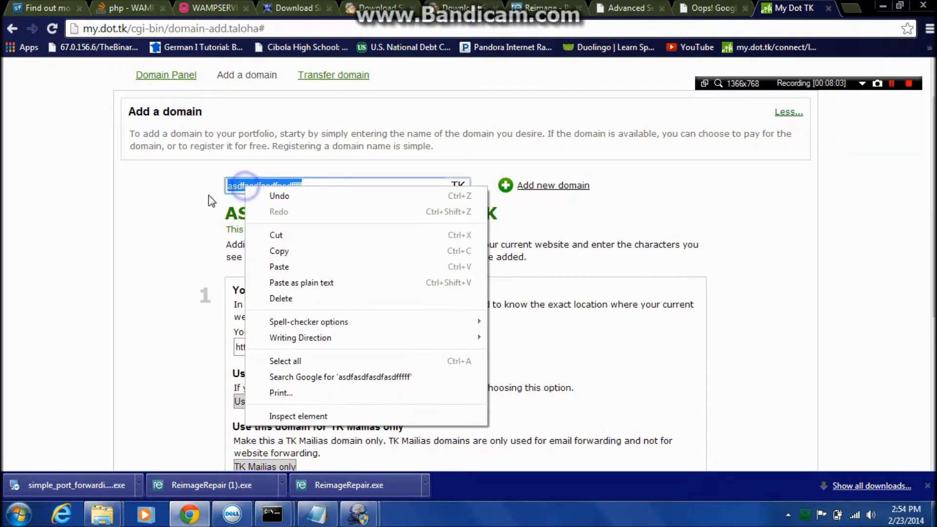
click(280, 251)
click(278, 348)
right_click(281, 349)
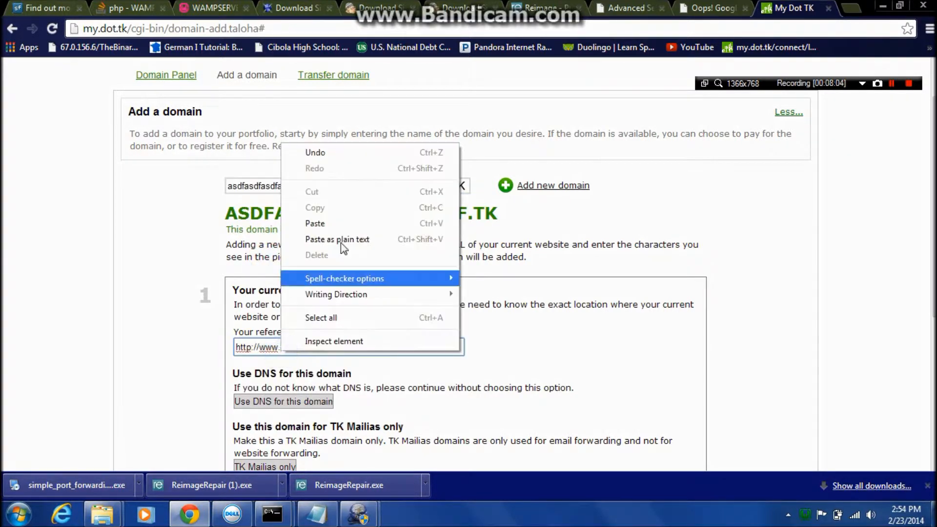
click(328, 221)
text(.t)
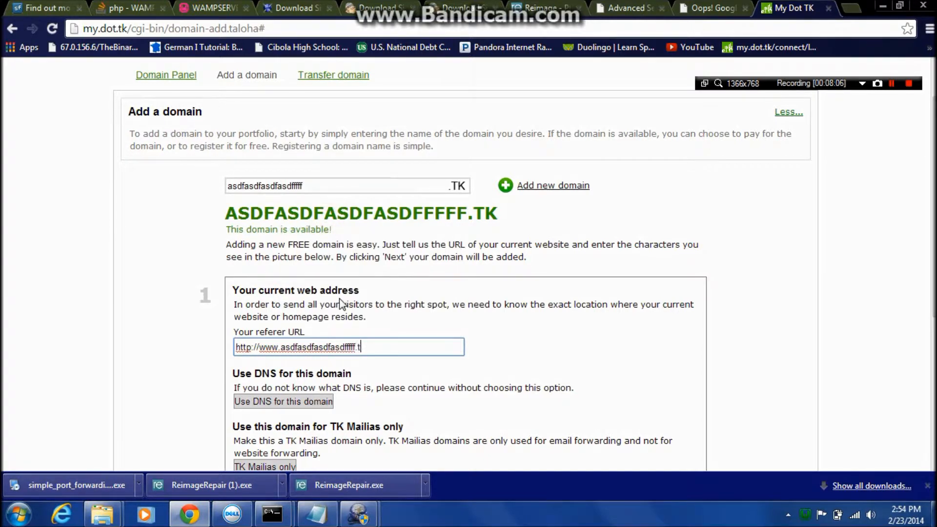
text(k)
Enter the captcha characters shown in the picture and submit the domain registration.
scroll(469, 407, down, 1)
scroll(464, 414, down, 2)
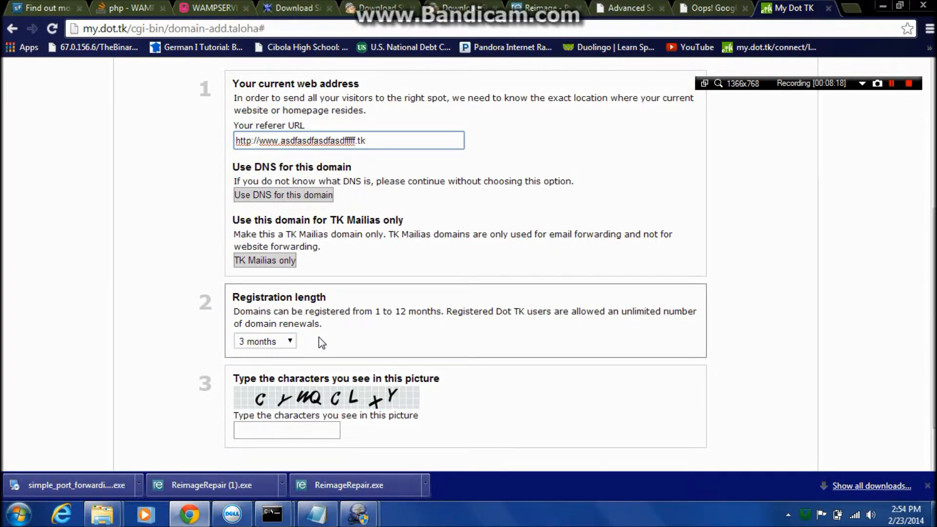
click(272, 429)
text(cyw)
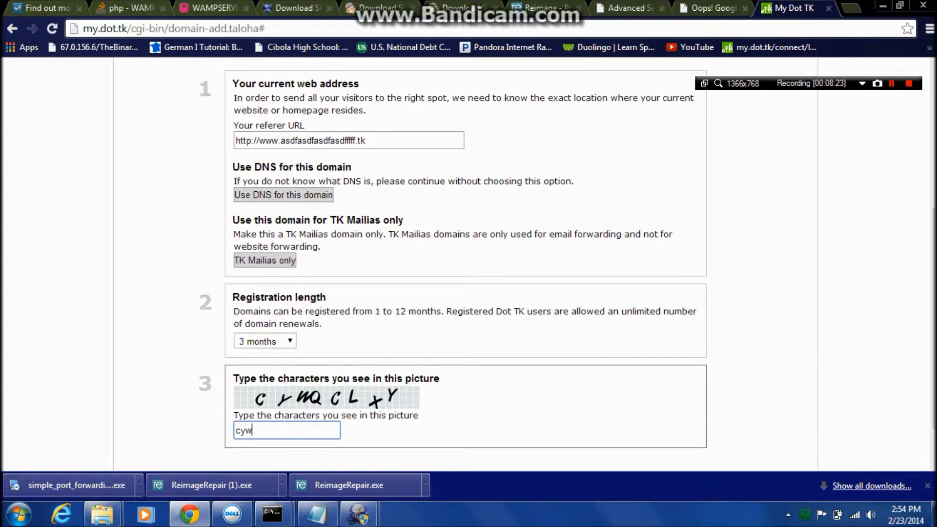
text(qlxy)
scroll(556, 418, down, 1)
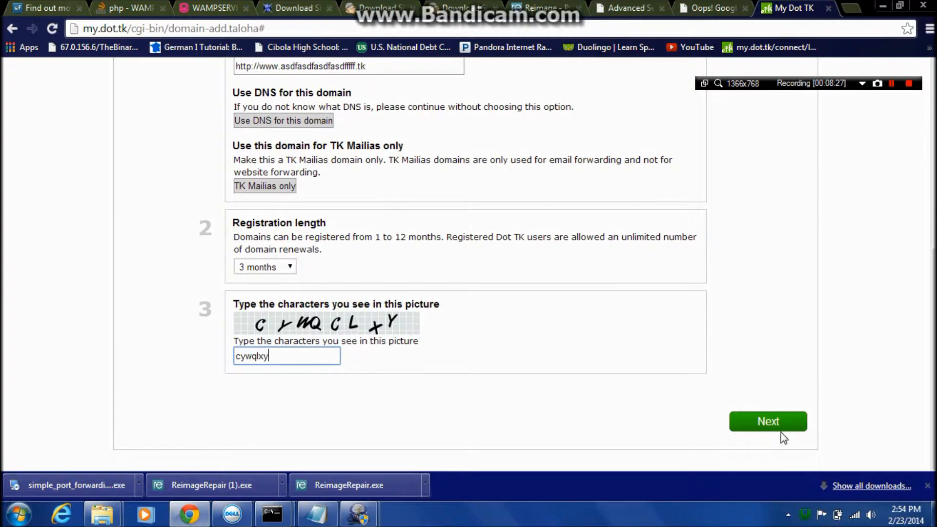
click(768, 423)
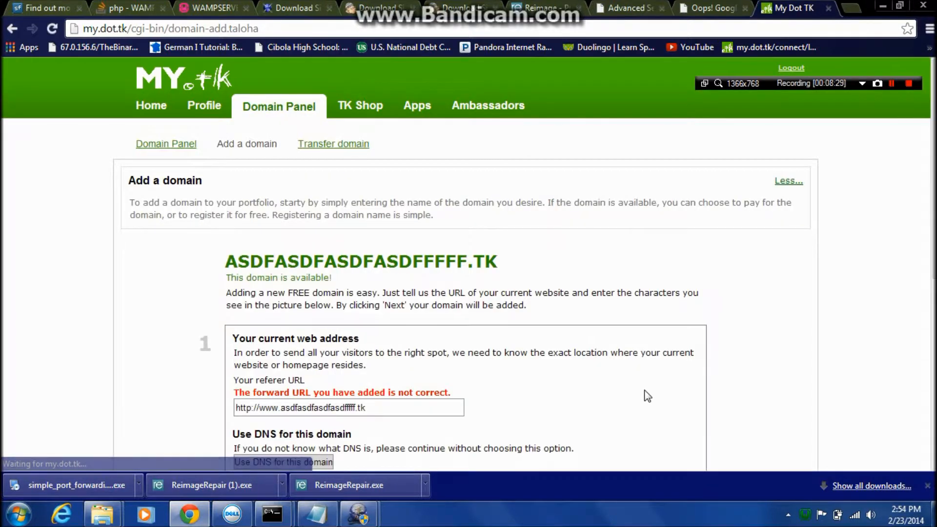
Try removing the .tk ending from the referer URL, then fill in the new captcha and resubmit the registration.
drag(373, 408, 355, 408)
key(BackSpace)
scroll(322, 426, down, 7)
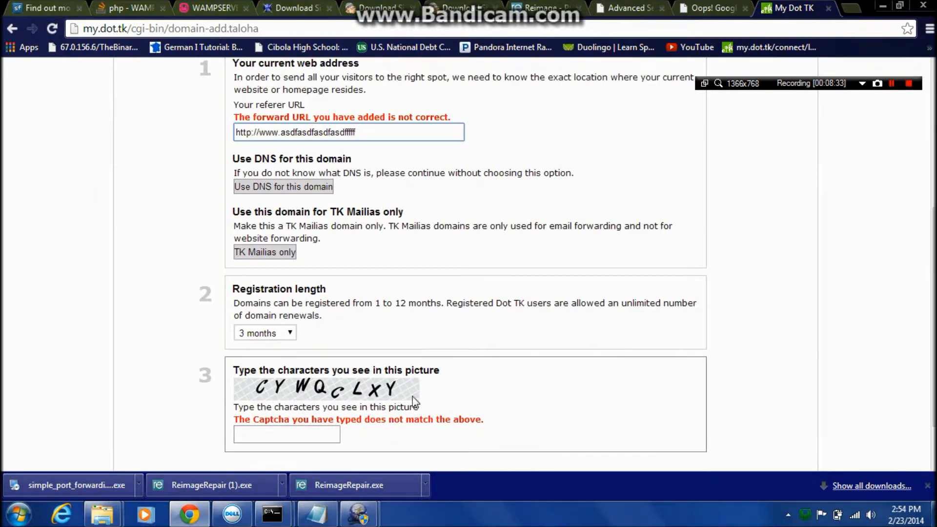
click(272, 361)
text(c)
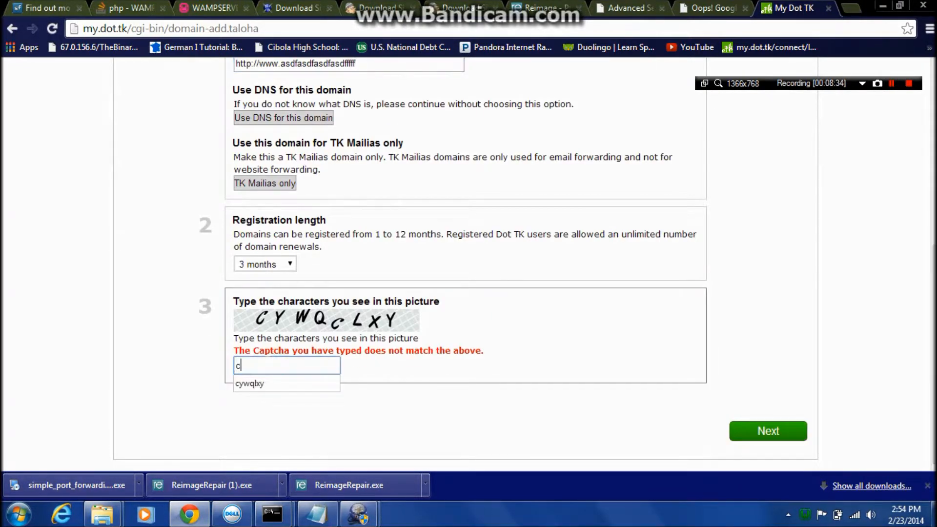
text(ywqclxy)
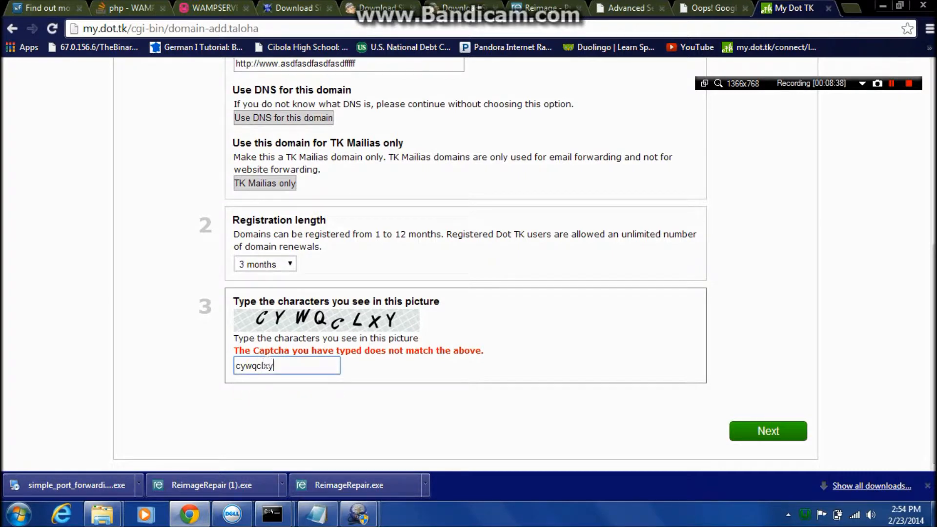
click(788, 432)
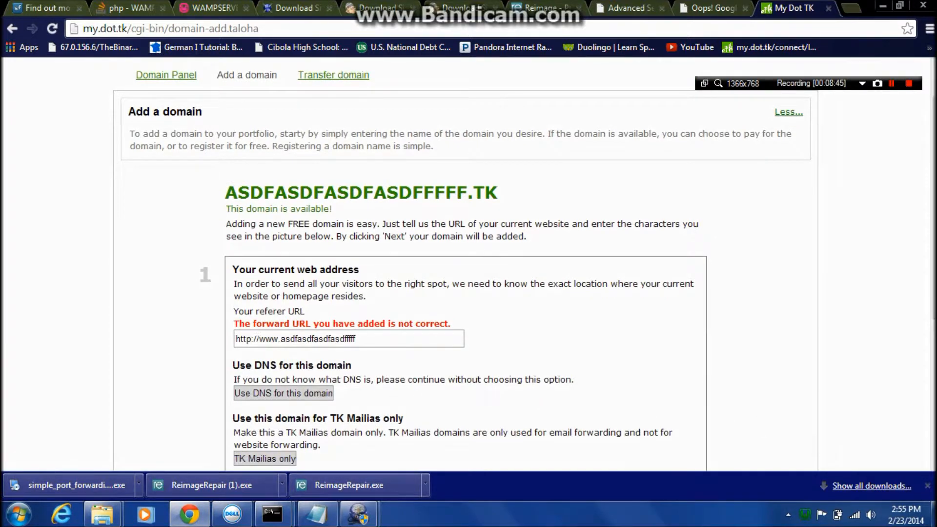
drag(256, 339, 236, 338)
key(Delete)
key(Delete)
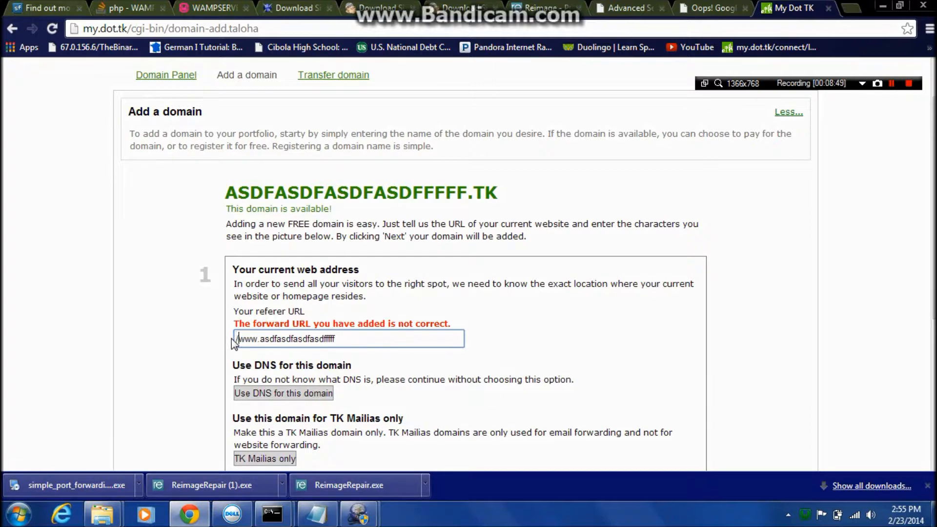
Fill in the captcha and resubmit the registration with the prefix-free referer URL.
scroll(221, 344, down, 4)
click(309, 353)
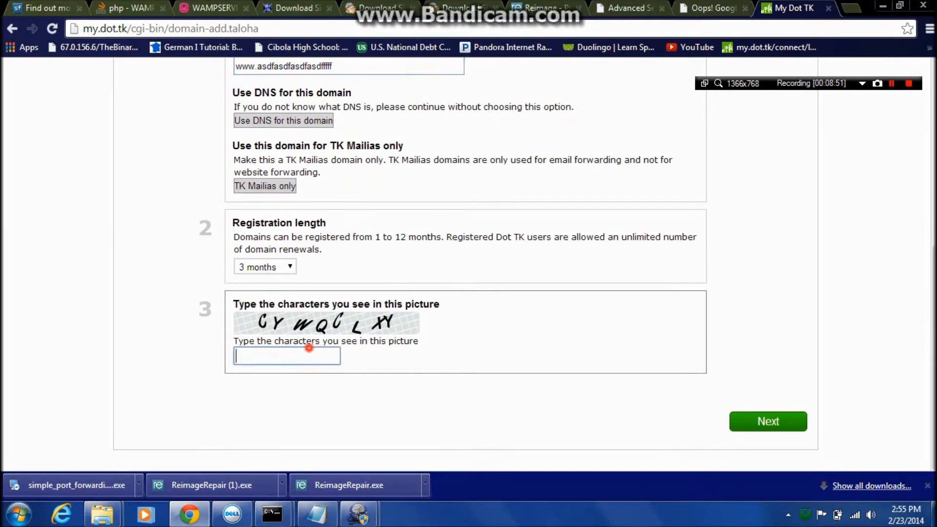
text(cy)
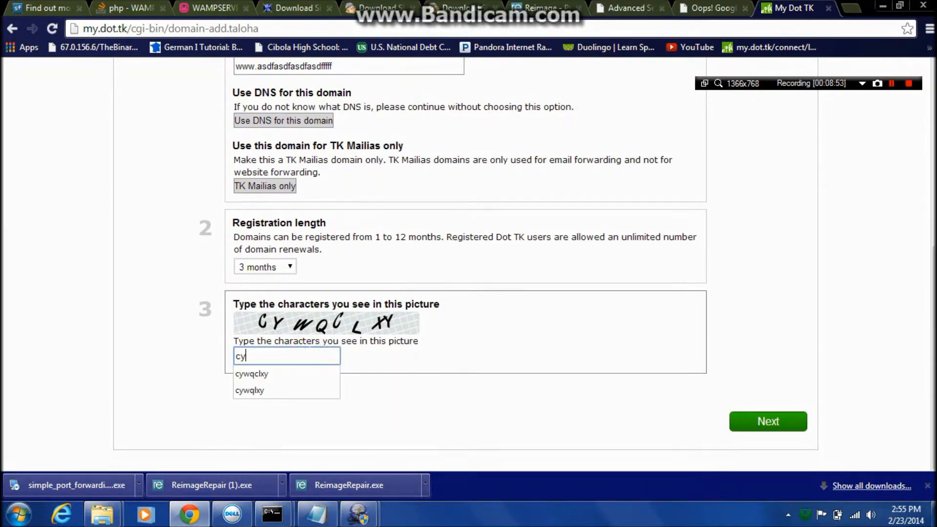
text(wqclxy)
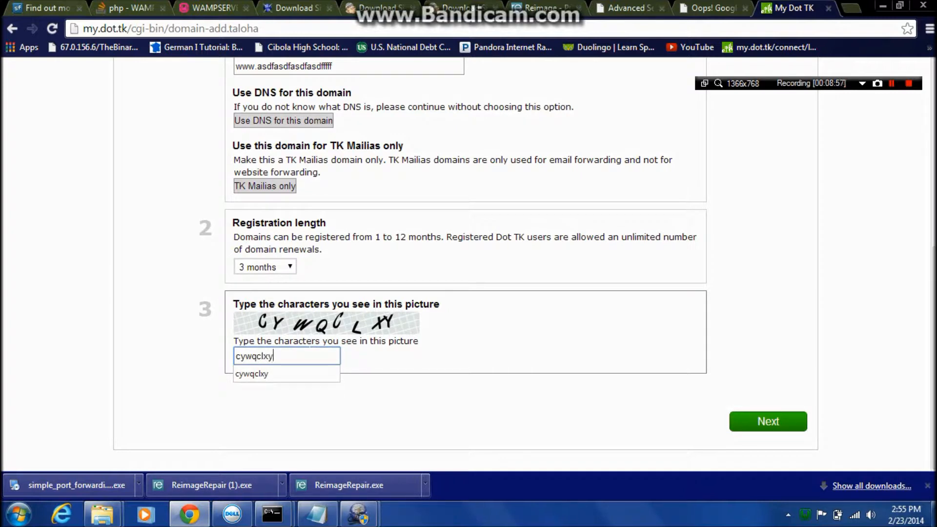
click(737, 418)
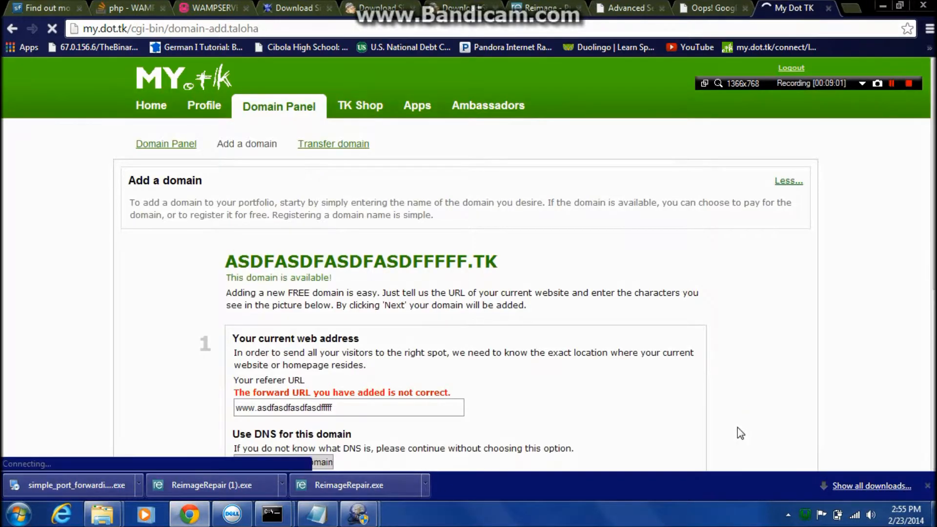
scroll(739, 433, down, 2)
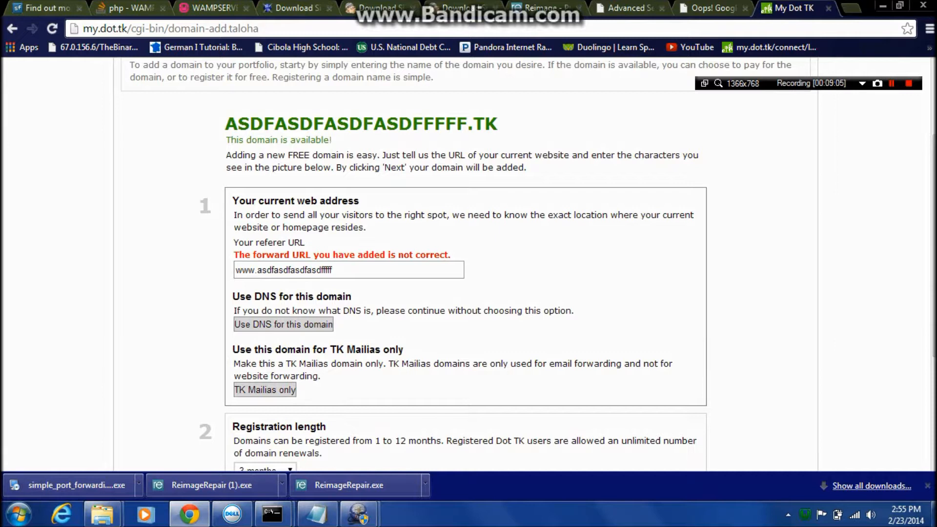
click(364, 276)
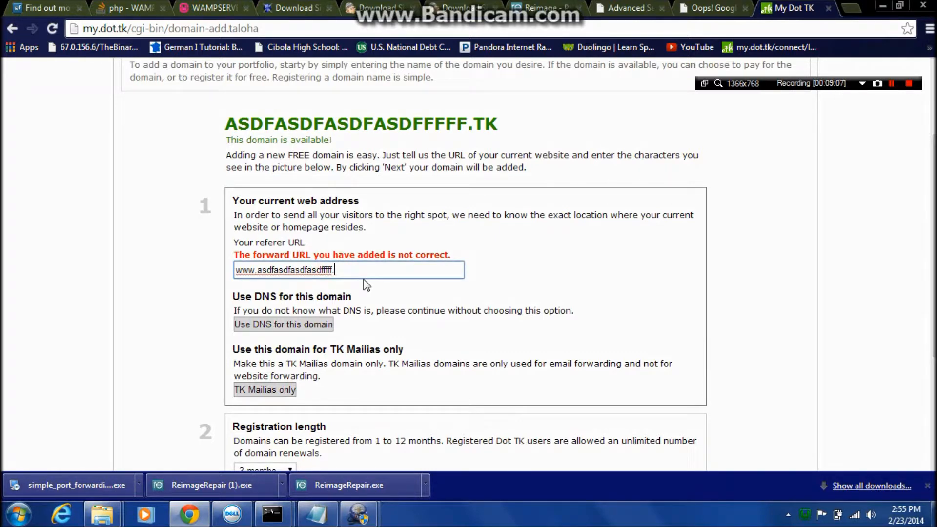
text(tk)
scroll(371, 317, down, 3)
click(314, 361)
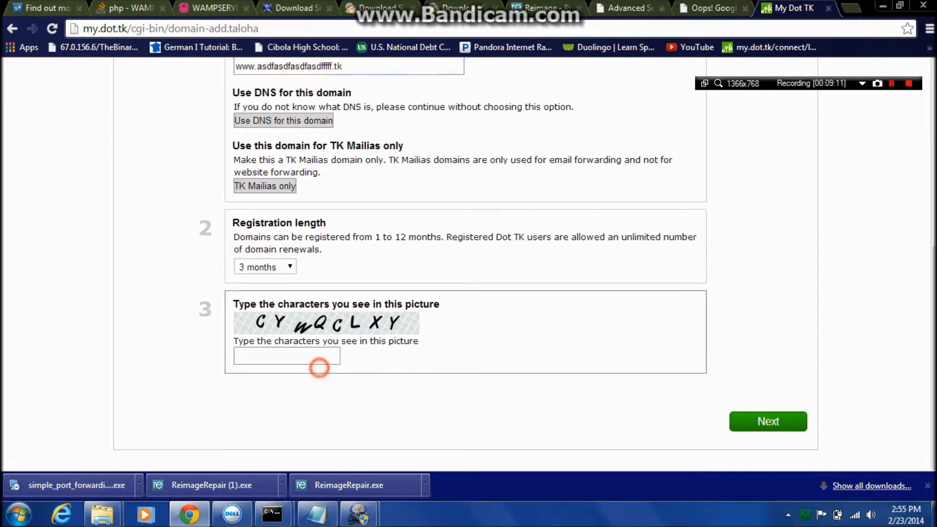
text(cywqclxy)
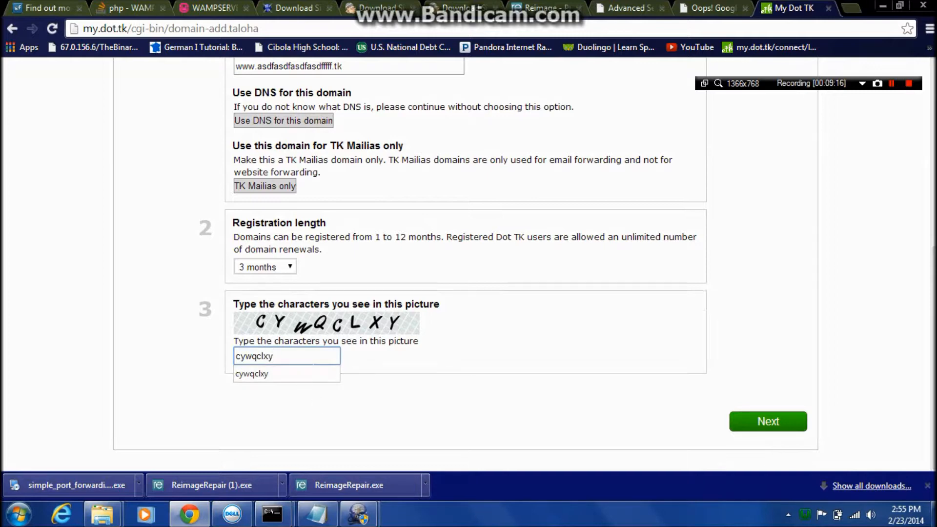
click(774, 430)
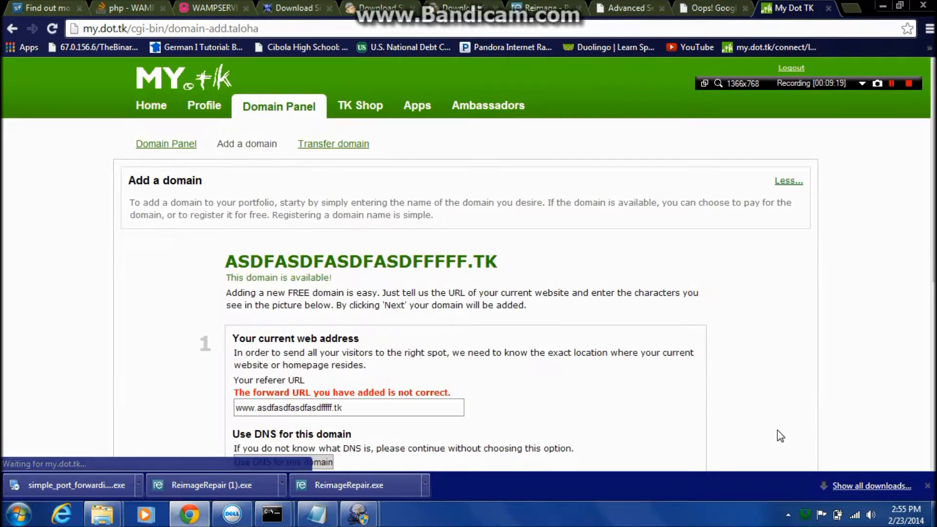
scroll(780, 436, down, 1)
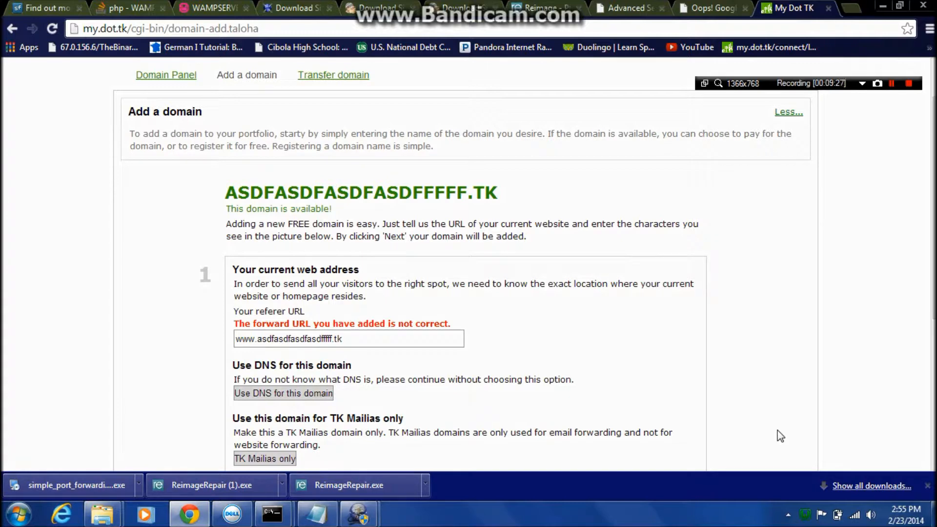
Clear the referer URL, fill in the captcha, and resubmit the registration form without a forwarding address.
drag(344, 339, 58, 340)
key(BackSpace)
scroll(265, 329, down, 4)
click(288, 355)
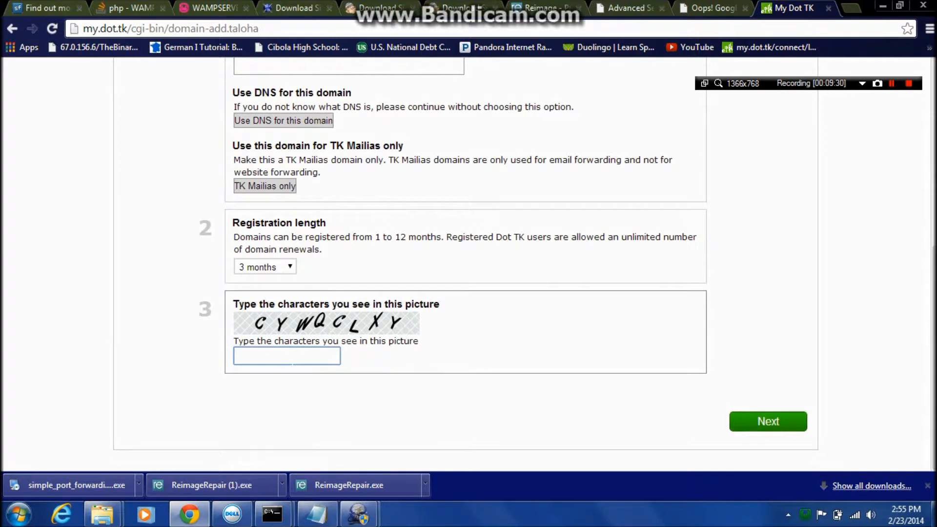
text(cywqc)
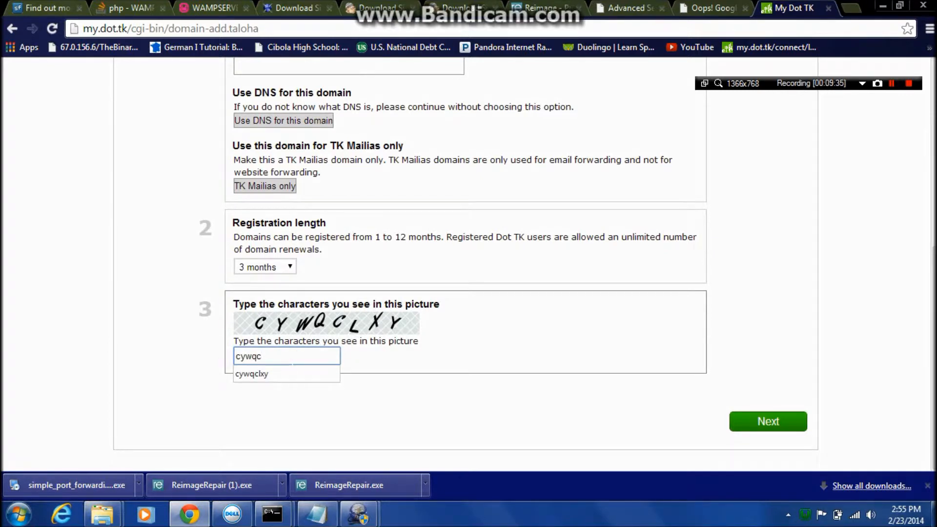
text(lxy)
click(743, 428)
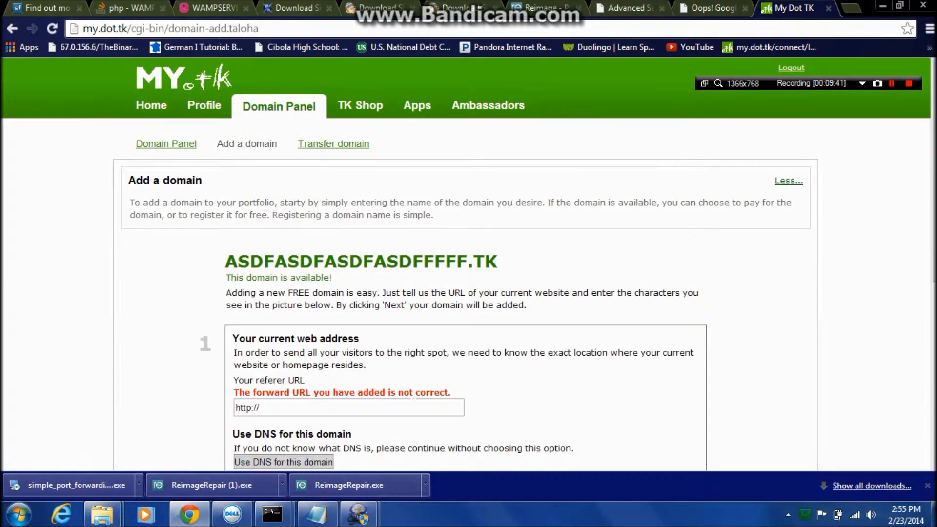
scroll(402, 412, down, 2)
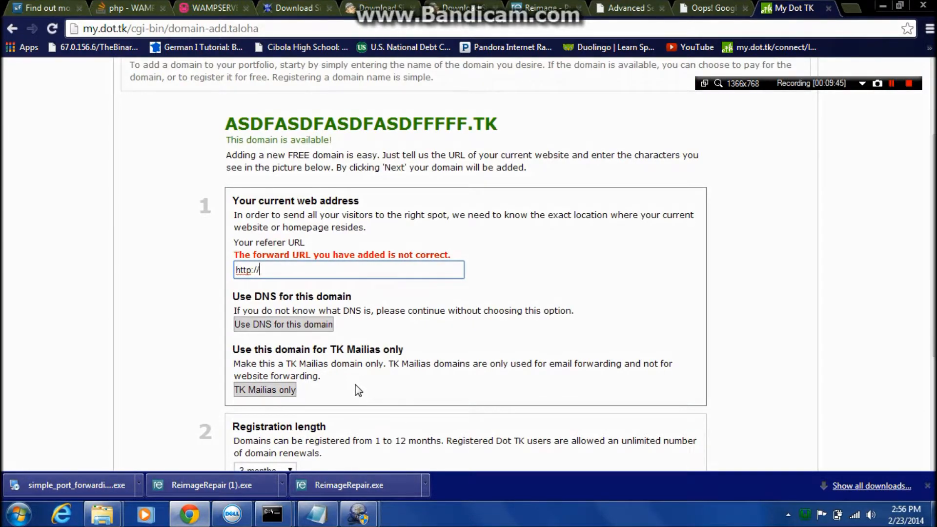
scroll(346, 385, down, 1)
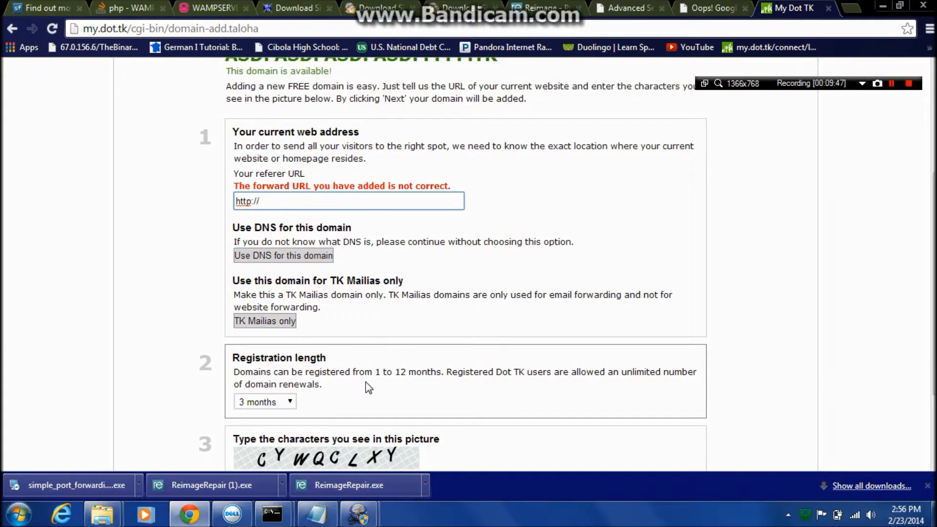
scroll(307, 215, up, 2)
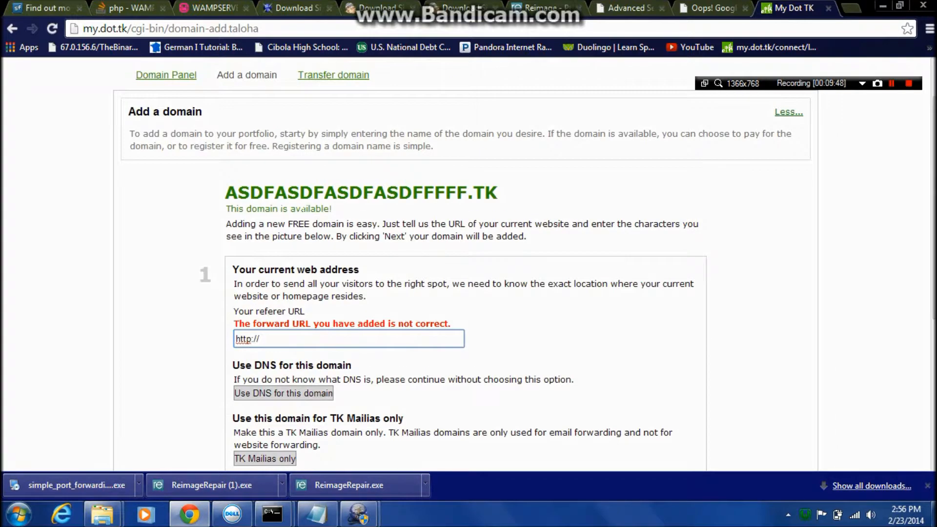
drag(226, 192, 499, 193)
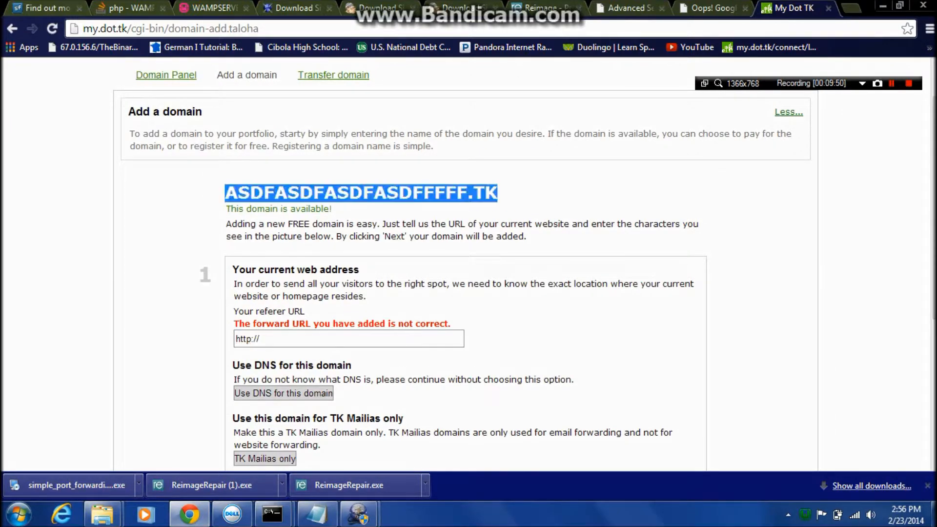
right_click(457, 189)
click(482, 198)
click(249, 338)
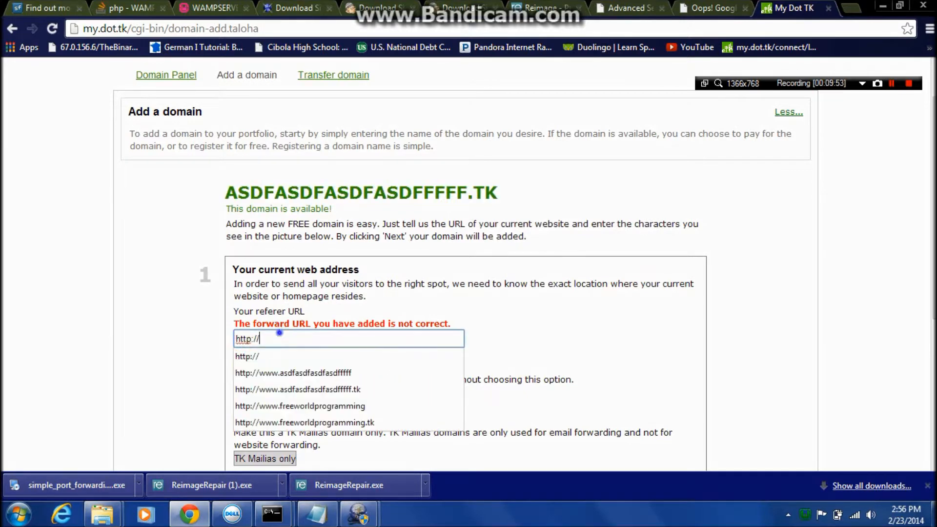
right_click(278, 336)
click(335, 206)
scroll(292, 292, down, 5)
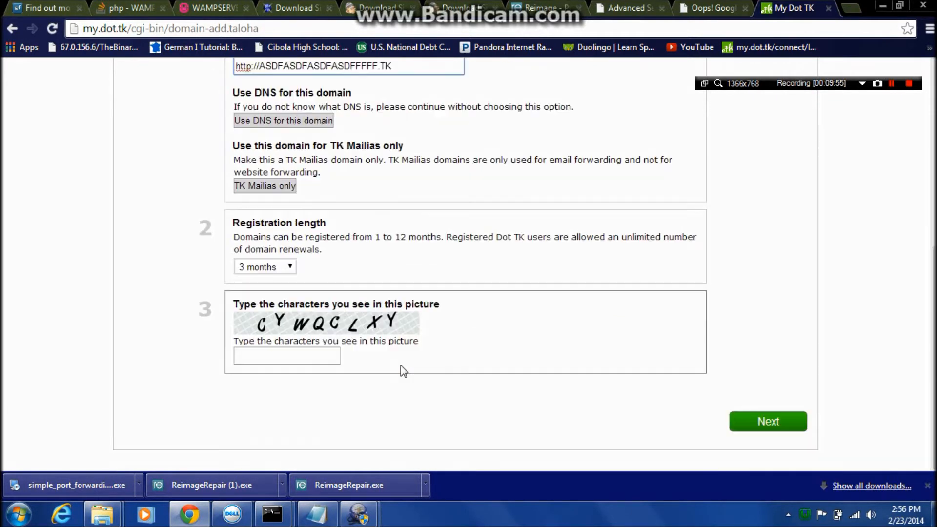
Fill in the captcha, decline the Bandicam purchase offer, and resubmit the form with the pasted domain name as referer URL.
click(272, 356)
text(cywqclxy)
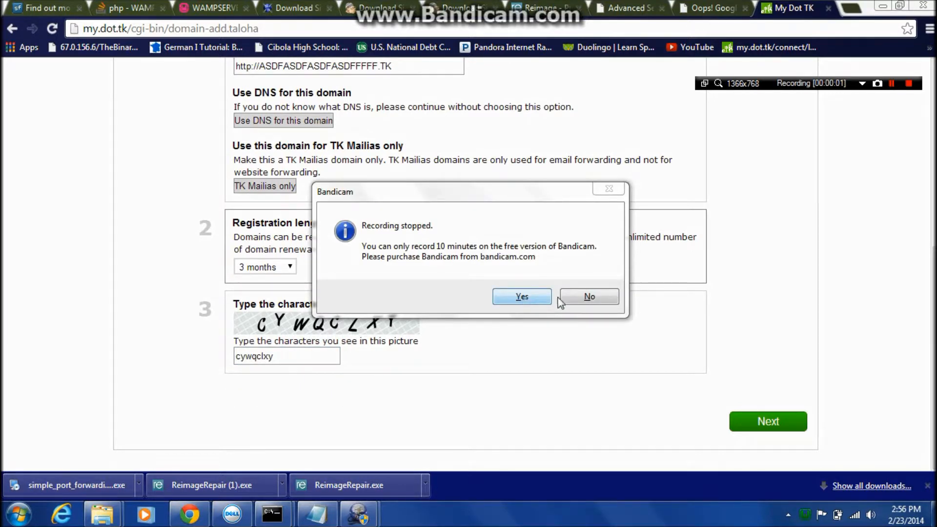
click(578, 297)
click(781, 414)
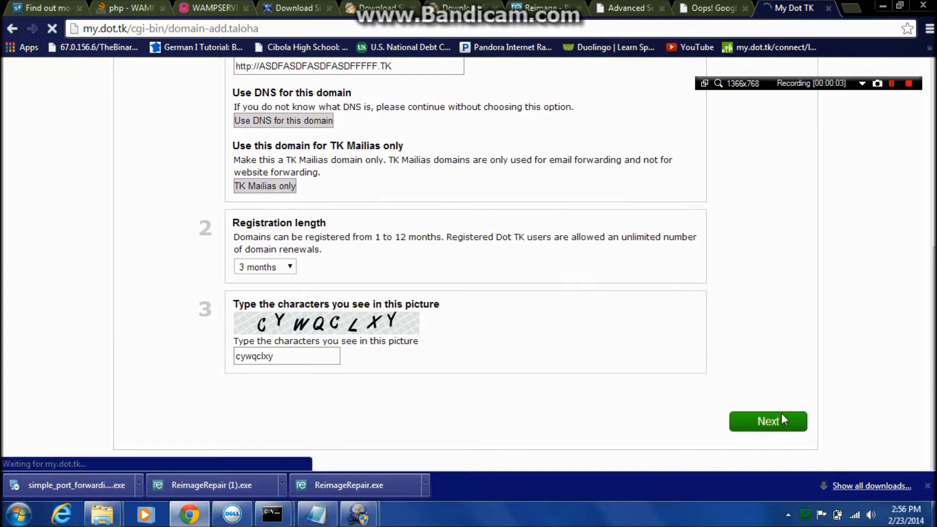
scroll(526, 379, down, 1)
scroll(525, 385, down, 2)
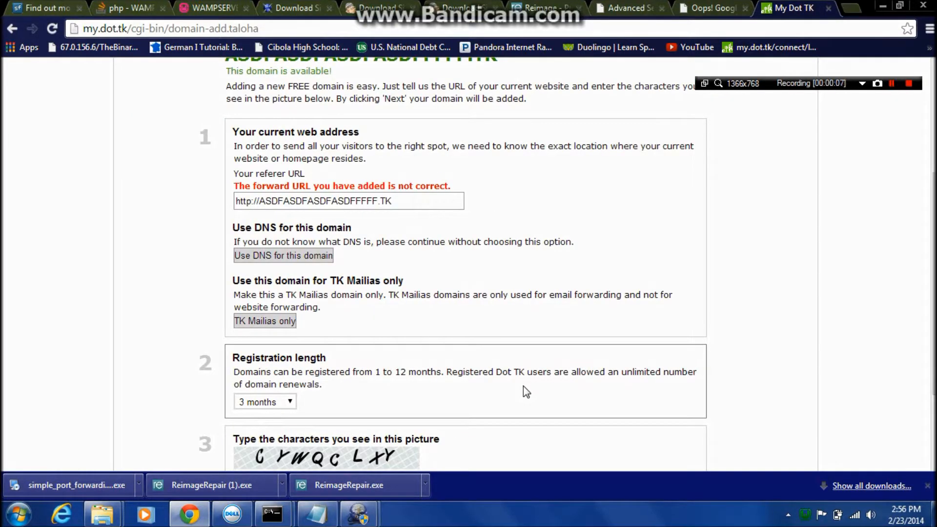
click(258, 200)
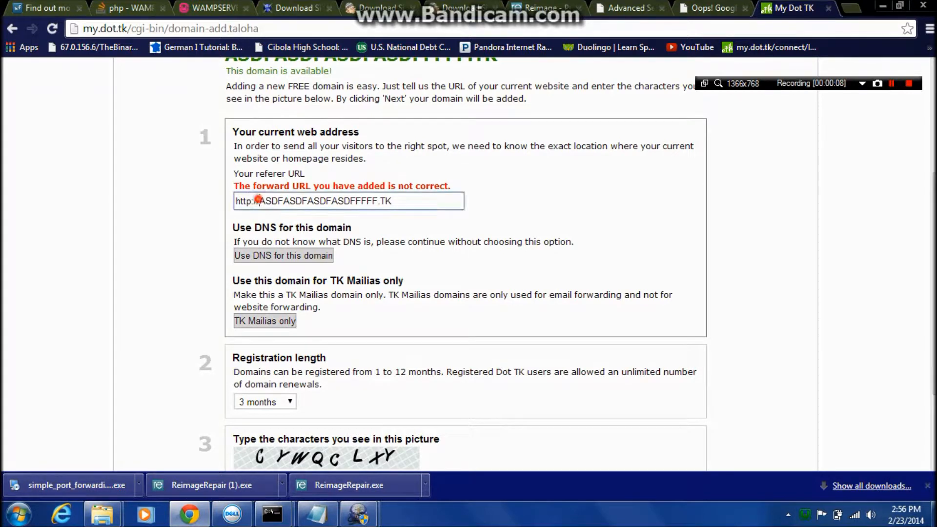
text(www)
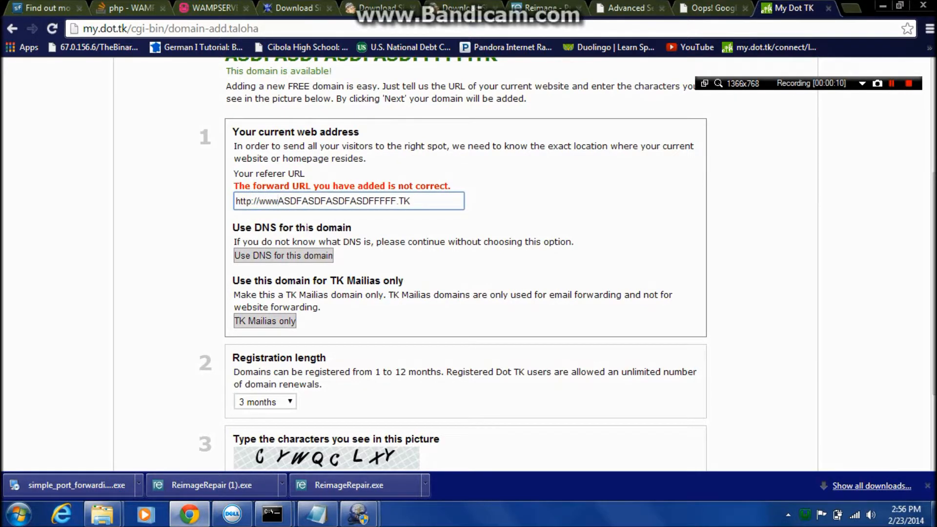
text(.)
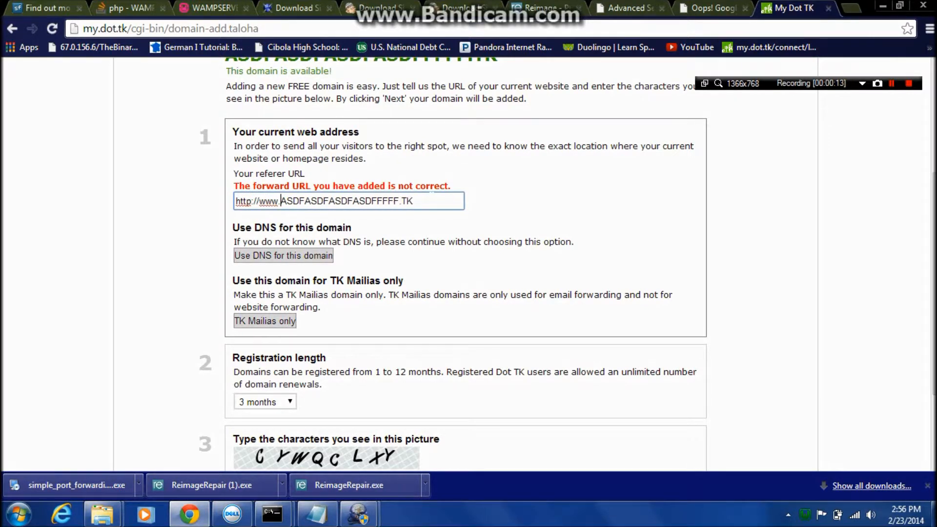
Search Google for "my ip" and copy the public IP address from the results page.
triple_click(428, 198)
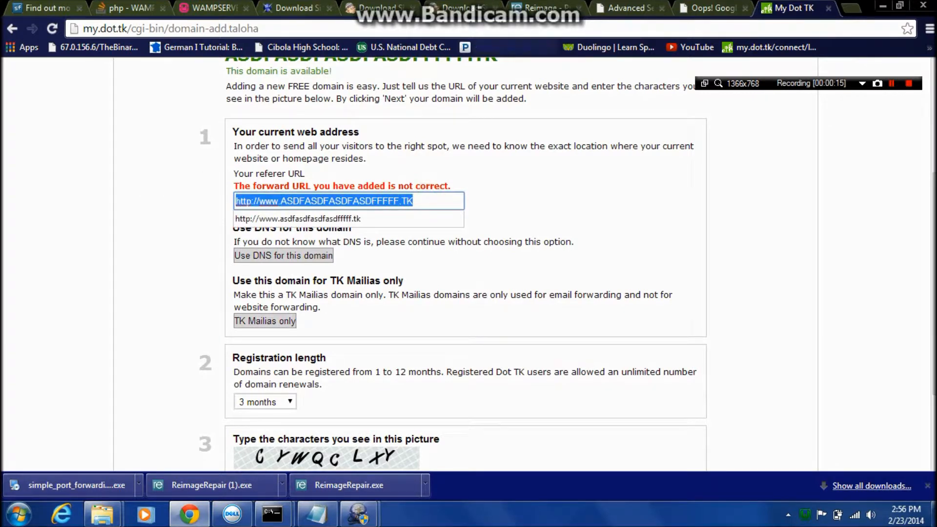
click(702, 12)
click(408, 27)
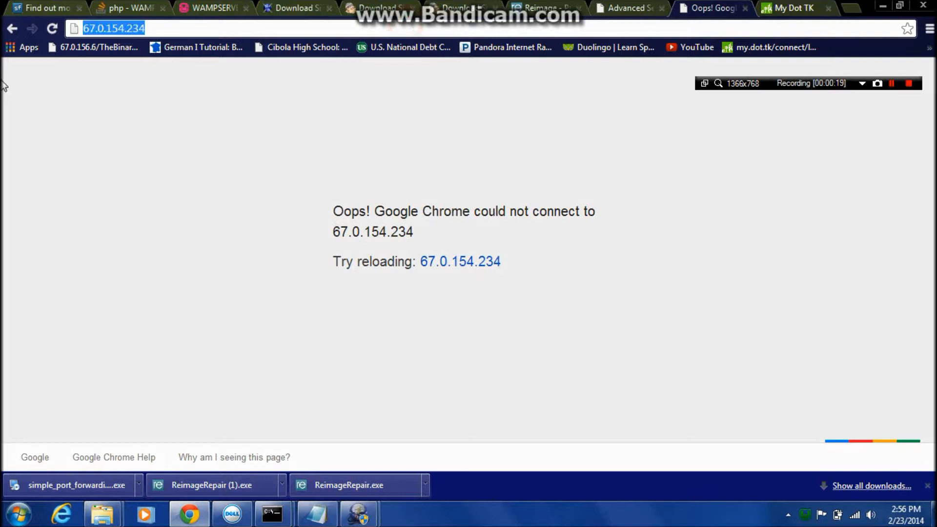
text(my ip)
key(Return)
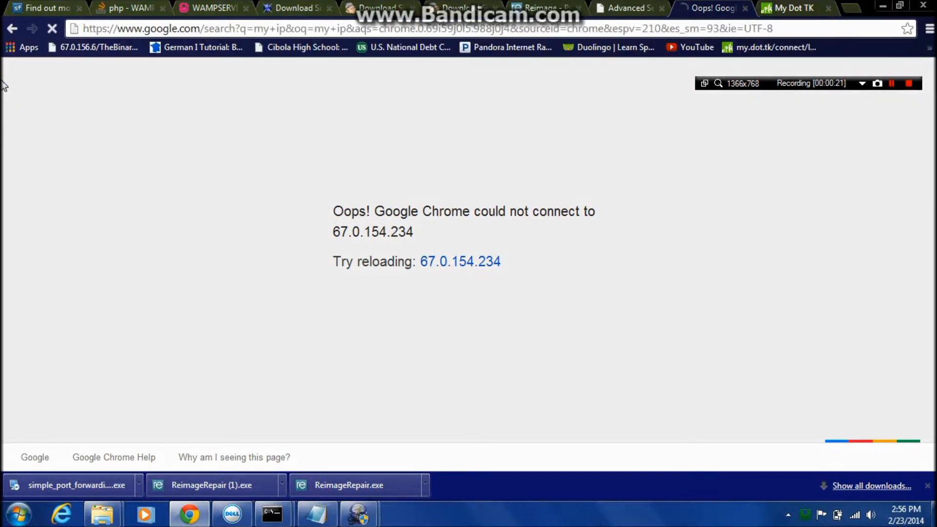
drag(212, 182, 279, 182)
right_click(264, 186)
click(285, 194)
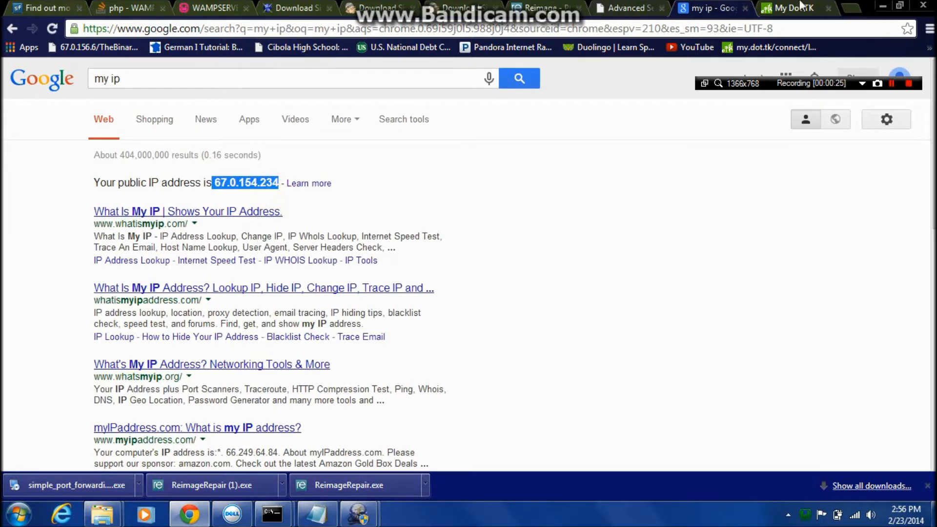
click(800, 8)
right_click(427, 191)
drag(408, 201, 257, 200)
triple_click(419, 200)
right_click(282, 204)
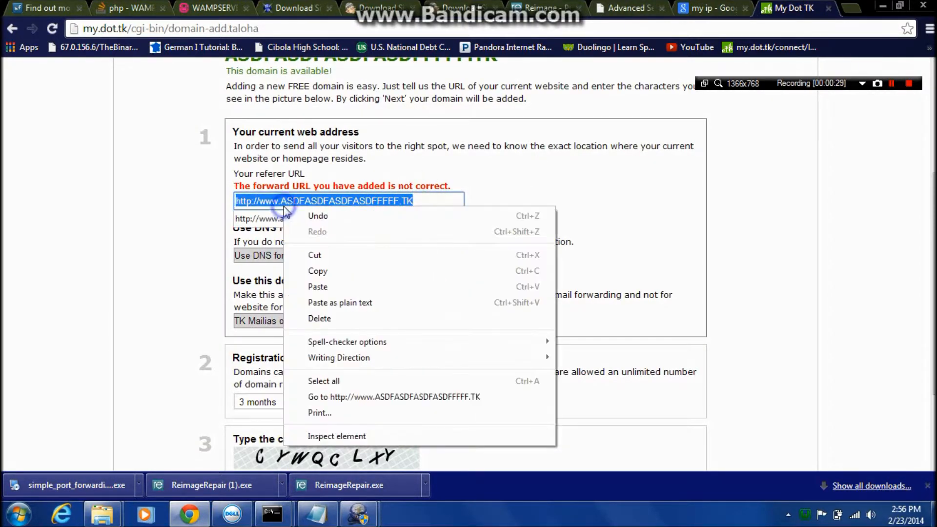
click(313, 286)
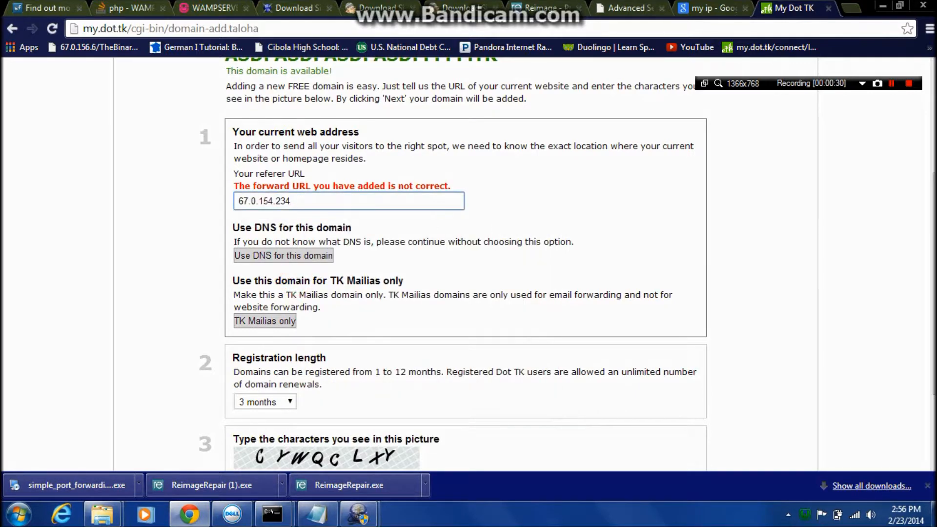
click(241, 201)
Fill in the captcha and submit the domain registration with the public IP address as referer URL.
scroll(345, 217, down, 3)
click(268, 354)
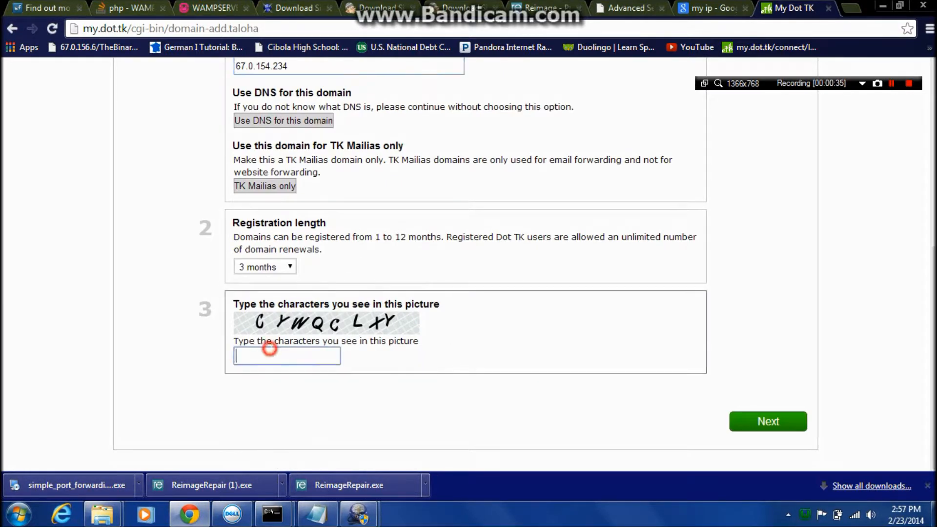
text(cy)
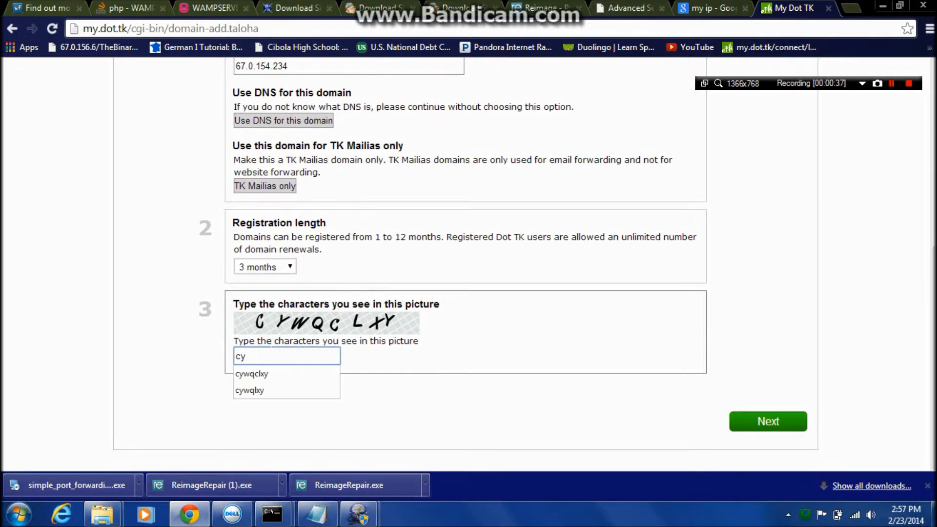
text(wqclx)
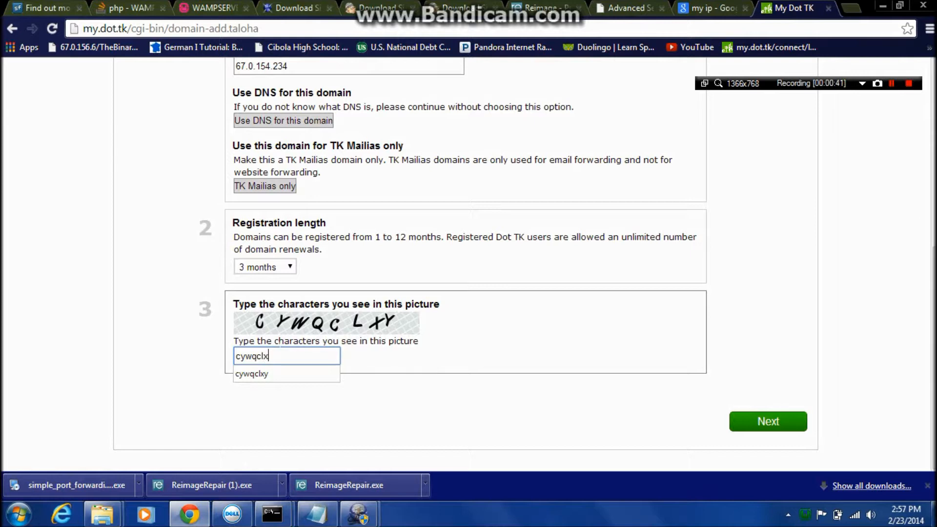
text(y)
click(773, 421)
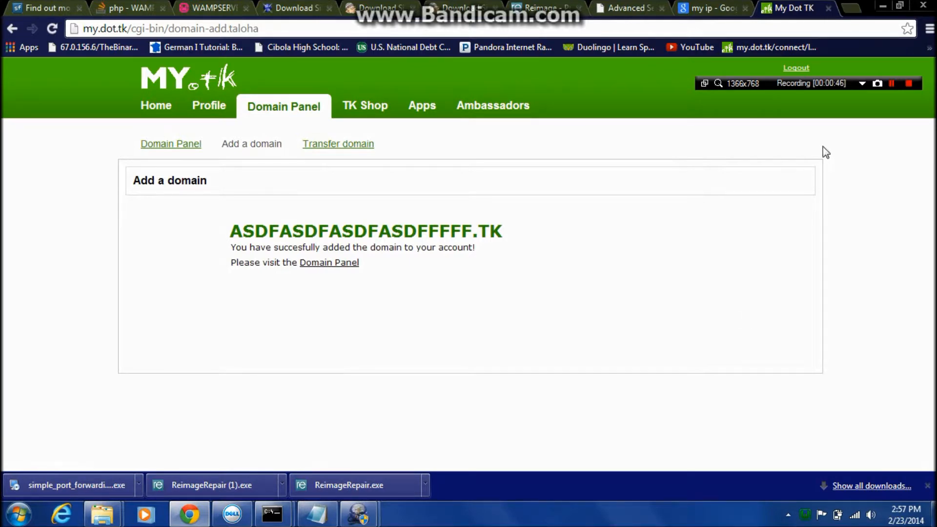
Go back to the filled-in registration form, review the IP address in the referer URL, and submit the form again.
click(12, 28)
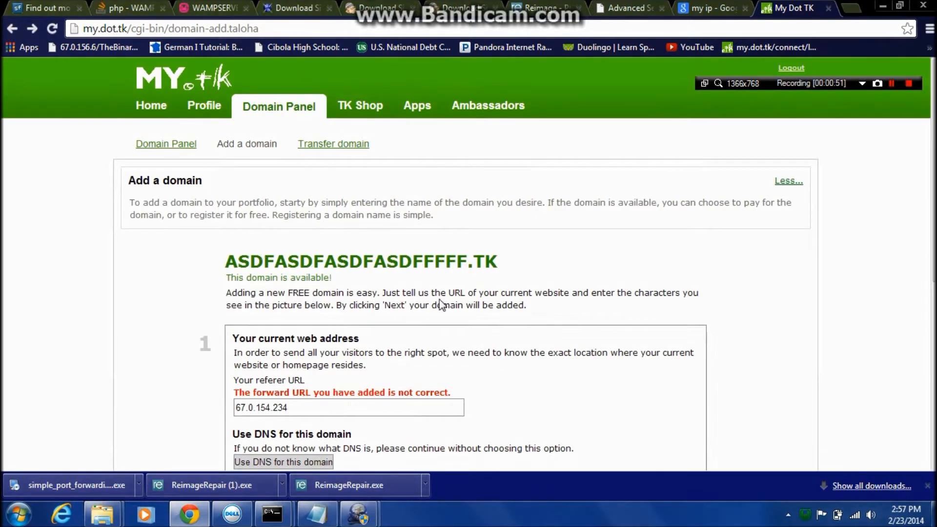
click(891, 83)
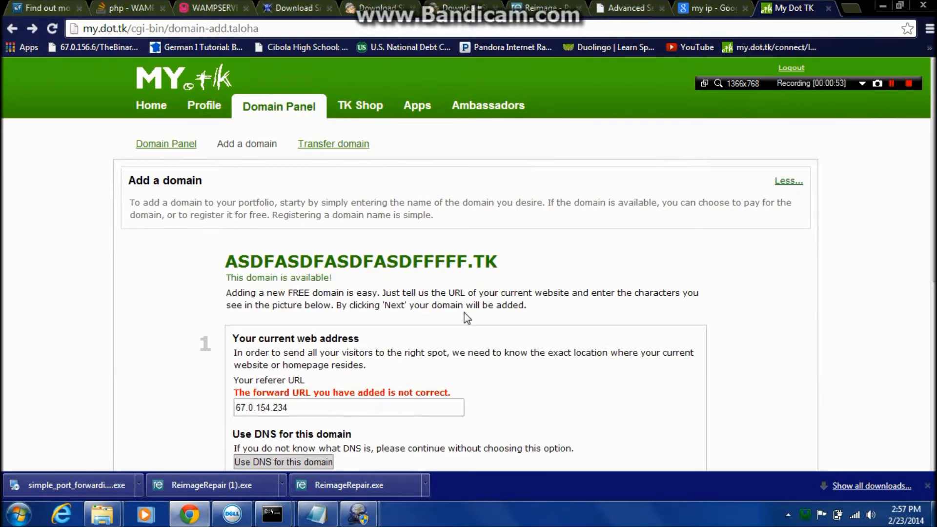
scroll(560, 303, down, 1)
double_click(307, 339)
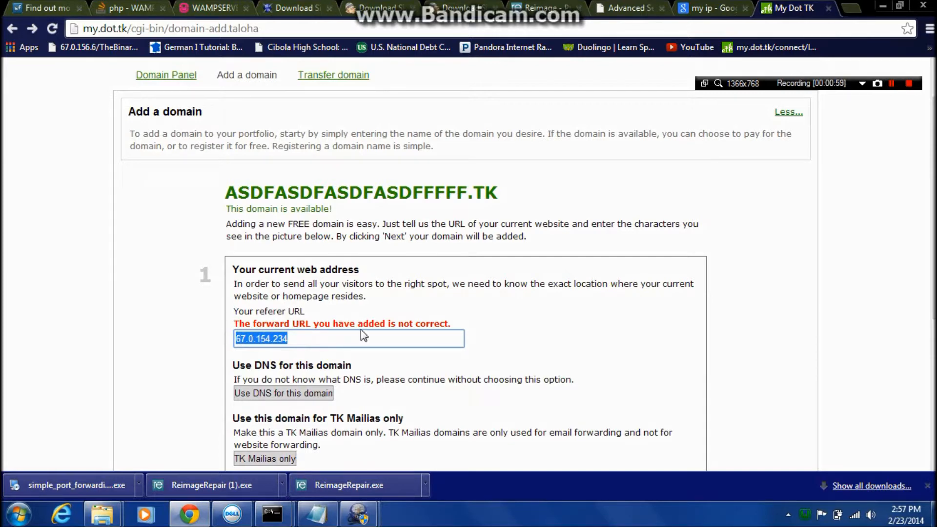
scroll(359, 339, down, 4)
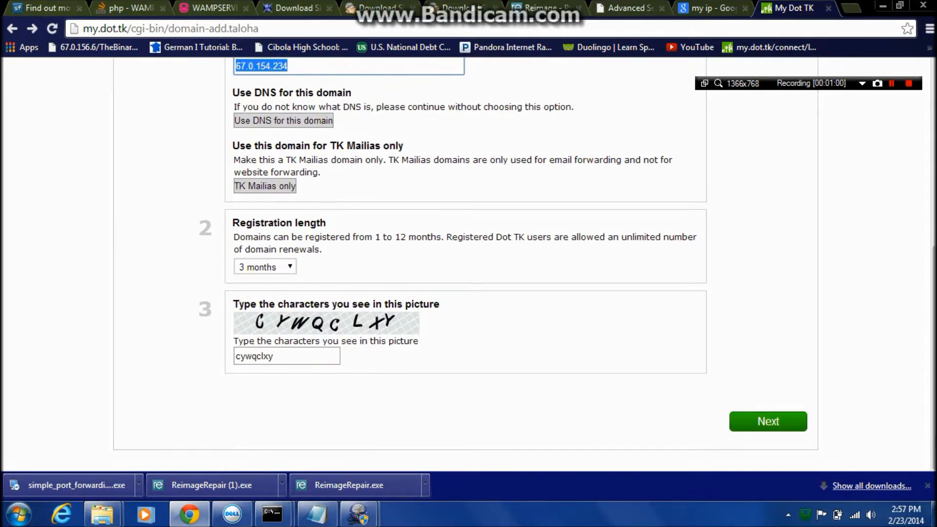
click(767, 421)
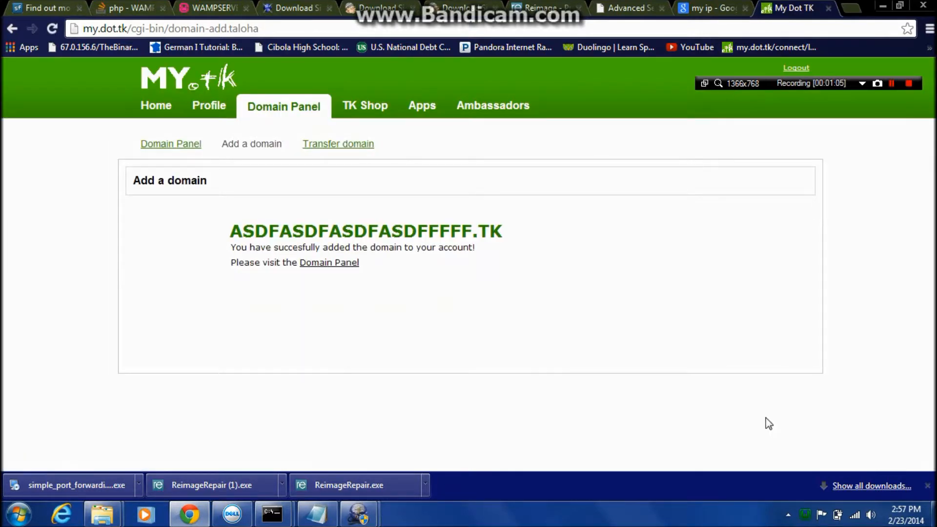
Open the settings of ASDFASDFASDFASDFFFFF.TK from the domain list and switch them to the Dot TK DNS Service.
click(324, 268)
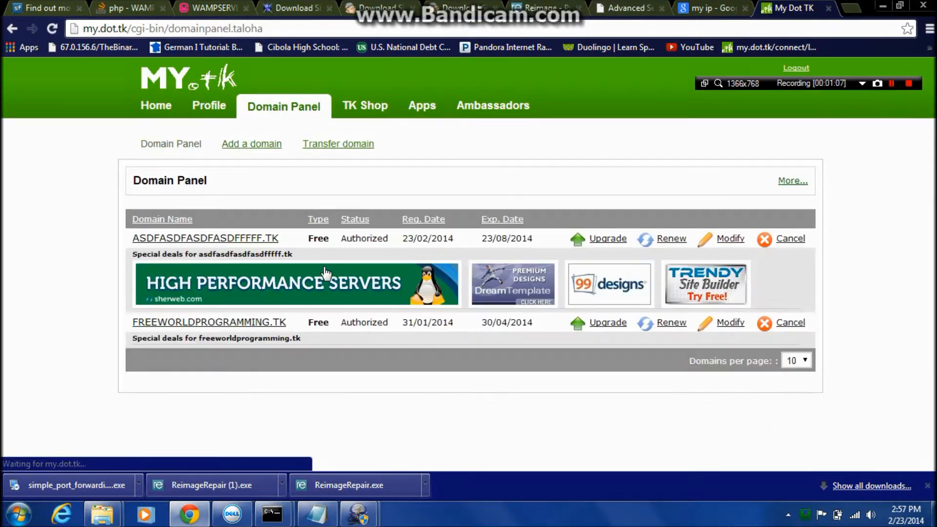
click(720, 240)
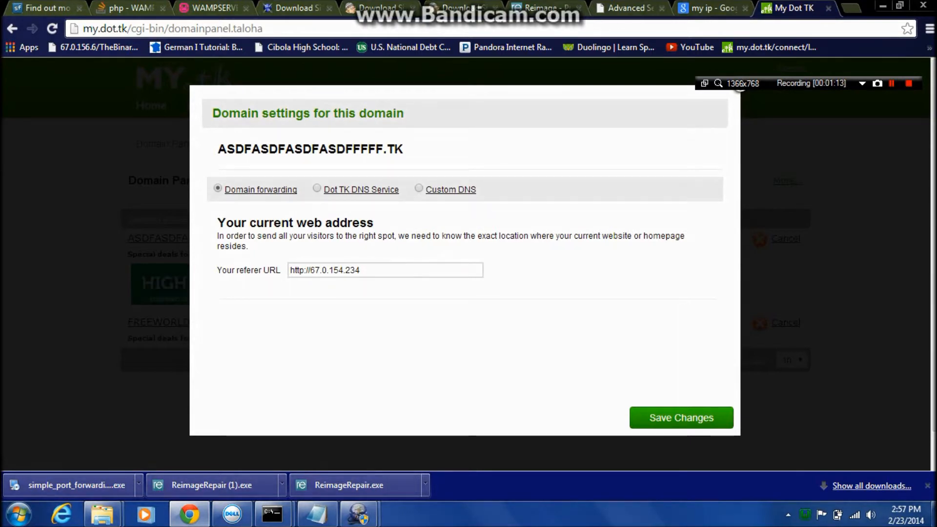
click(419, 188)
click(342, 190)
Fill in the A record of ASDFASDFASDFASDFFFFF.TK with host name FWP and the copied IP address 67.0.154.234.
click(351, 298)
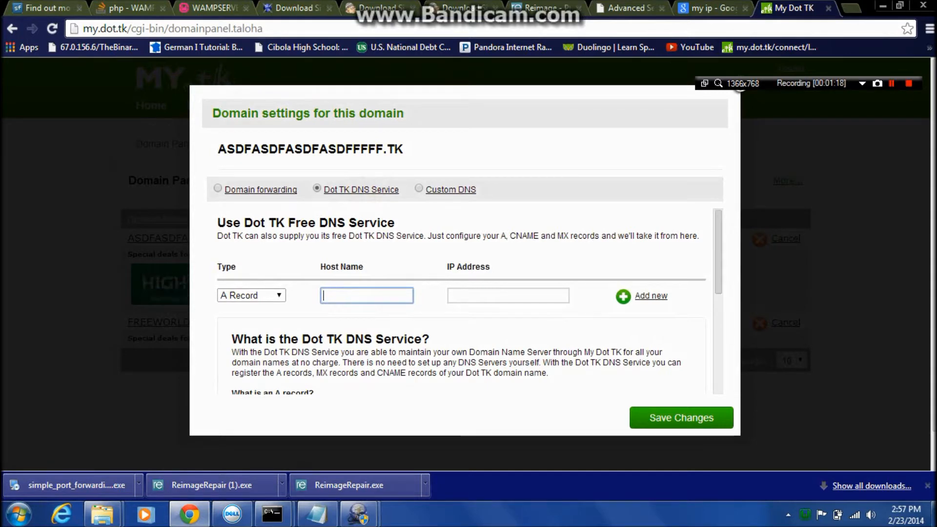
click(352, 295)
click(351, 295)
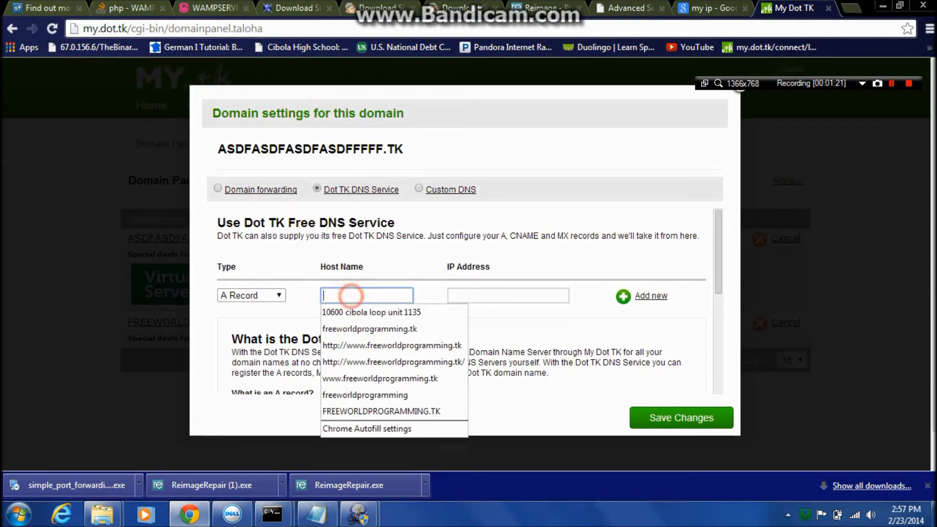
text(FWP)
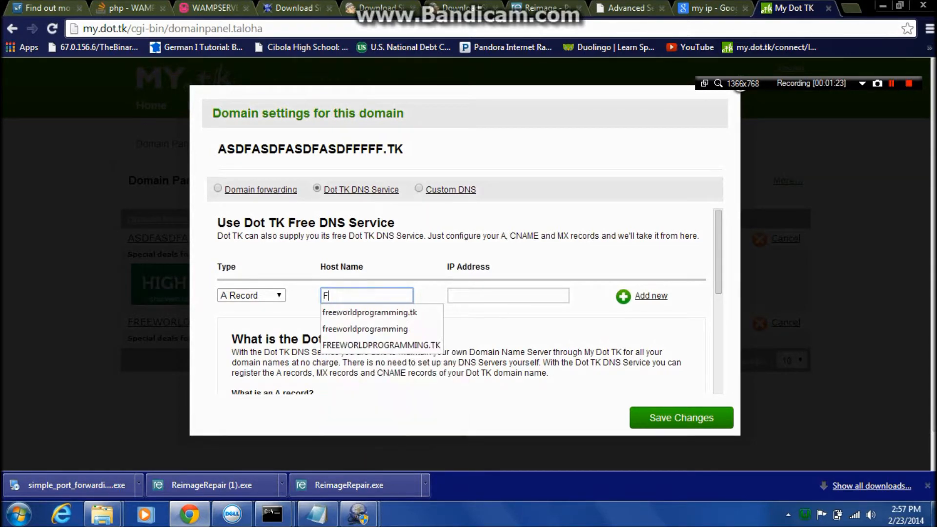
click(459, 294)
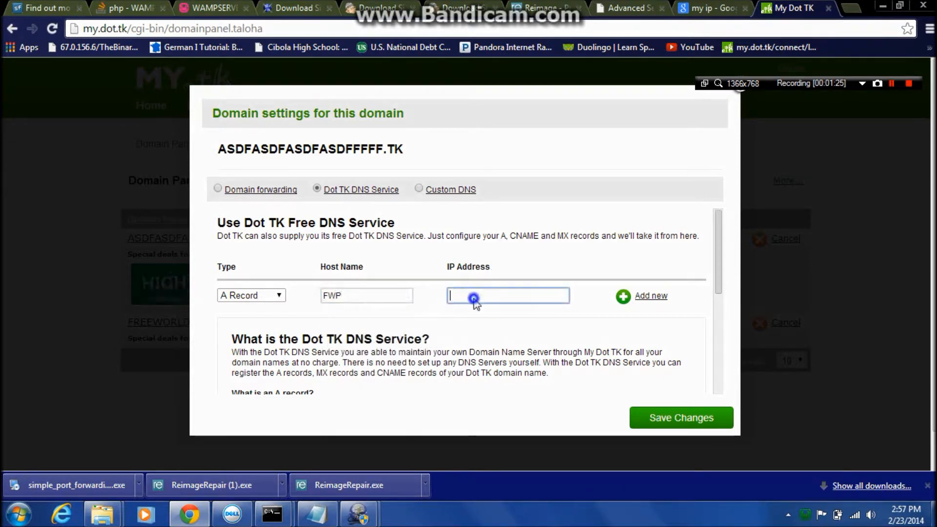
right_click(460, 294)
click(460, 293)
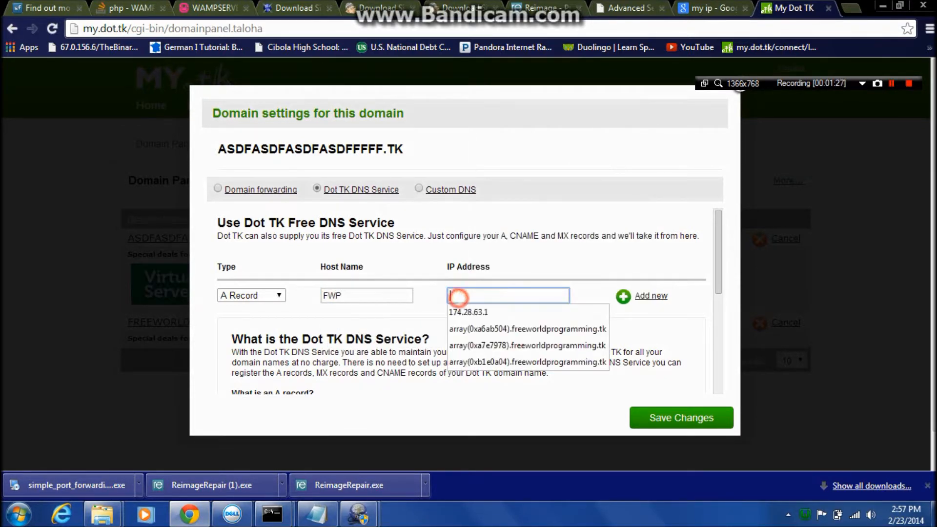
right_click(460, 294)
click(500, 171)
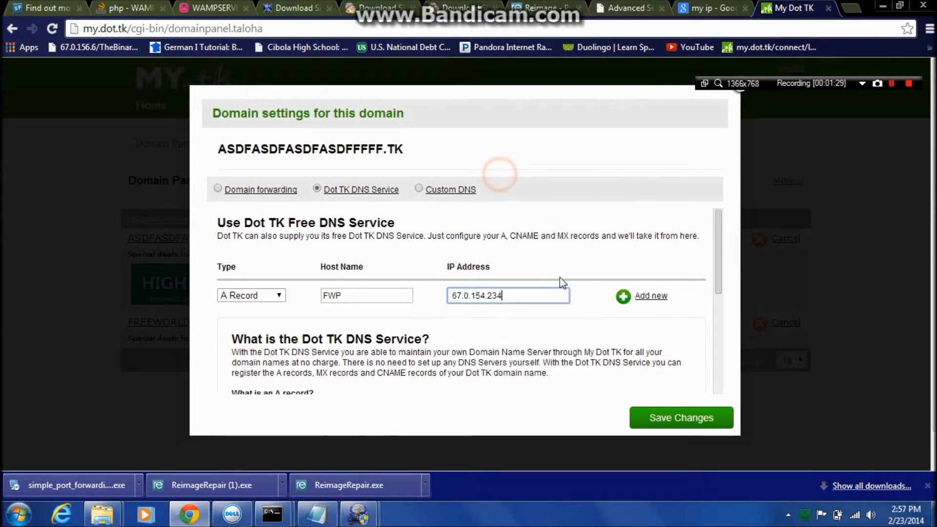
drag(375, 297, 107, 332)
text(www.)
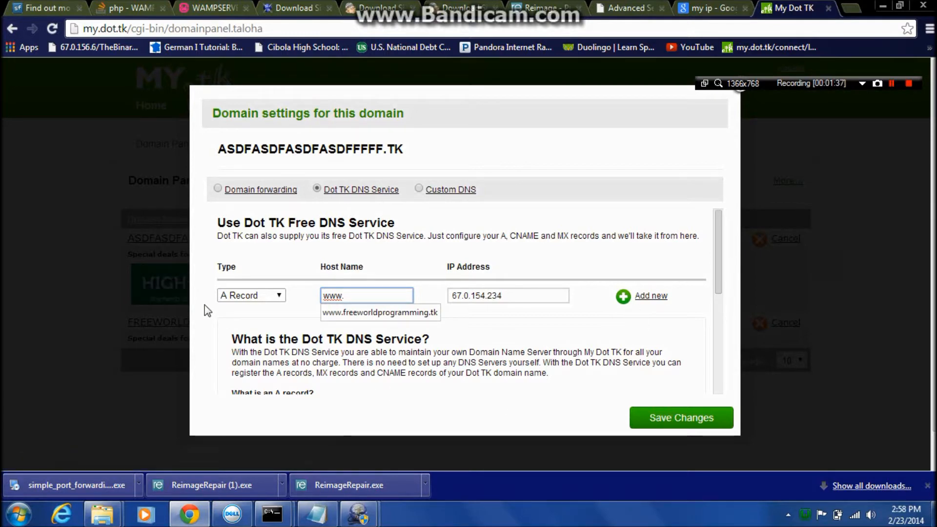
click(742, 95)
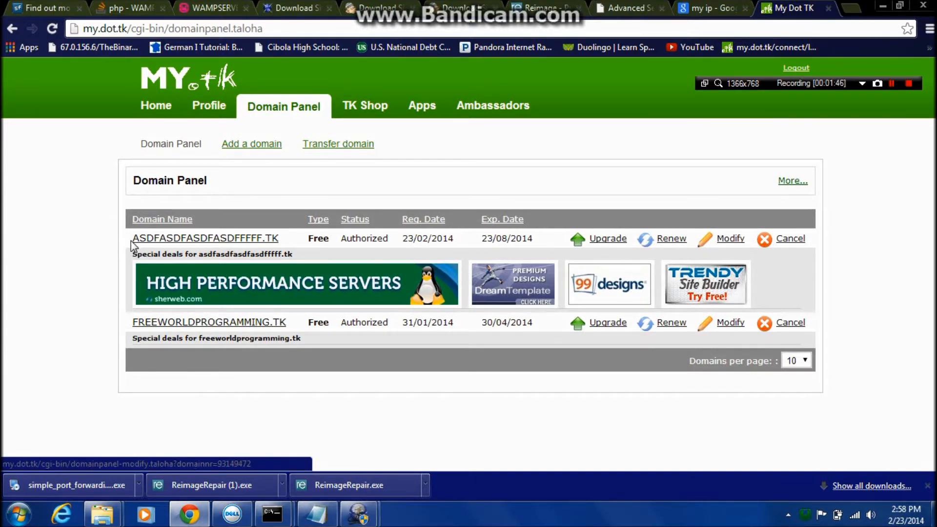
Reopen the settings of ASDFASDFASDFASDFFFFF.TK, look over the forwarding and DNS options, and close them without saving.
drag(132, 238, 265, 238)
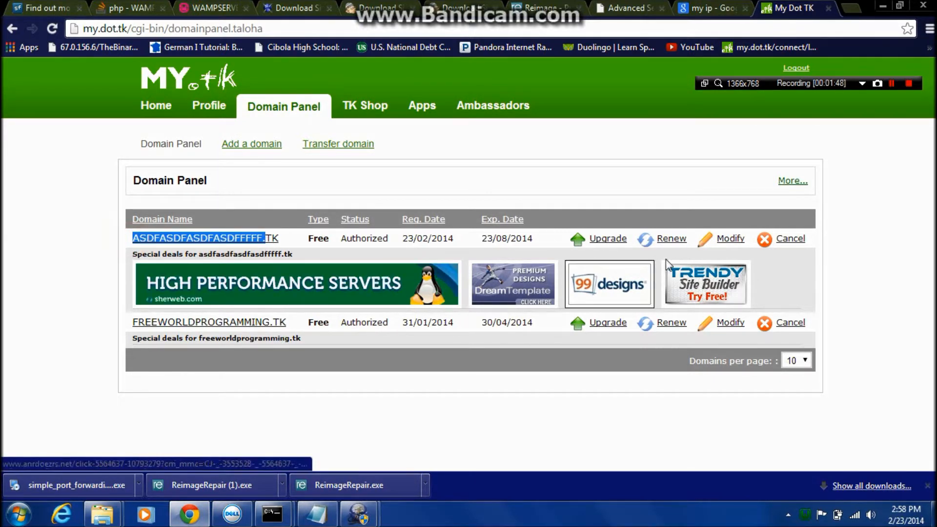
click(721, 239)
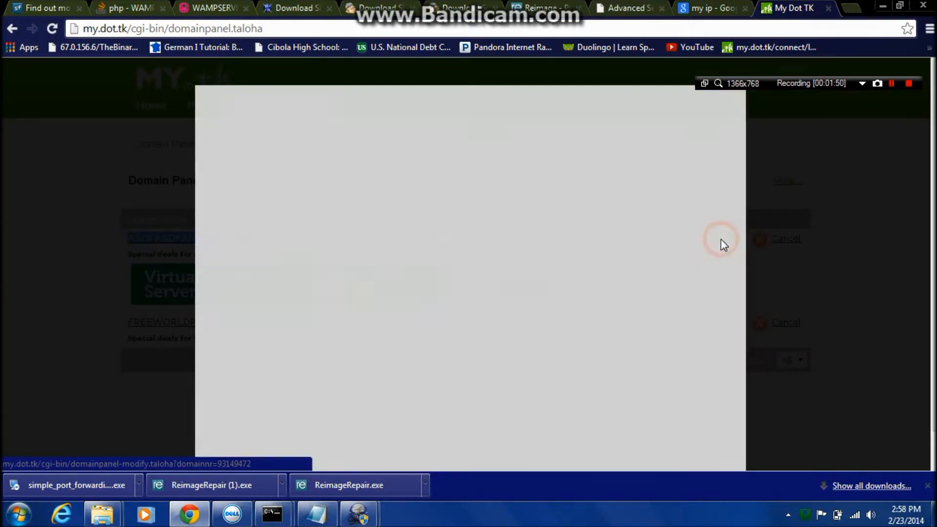
drag(707, 115, 596, 178)
click(402, 188)
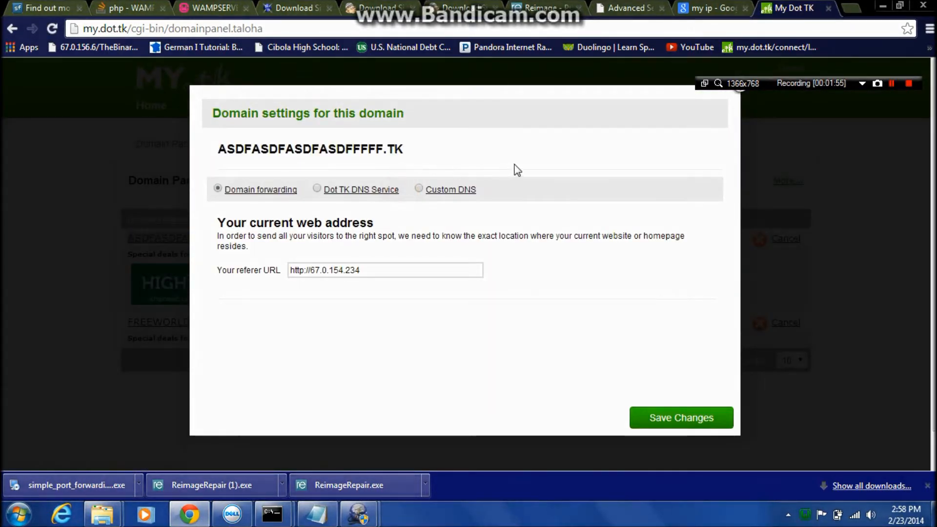
click(742, 97)
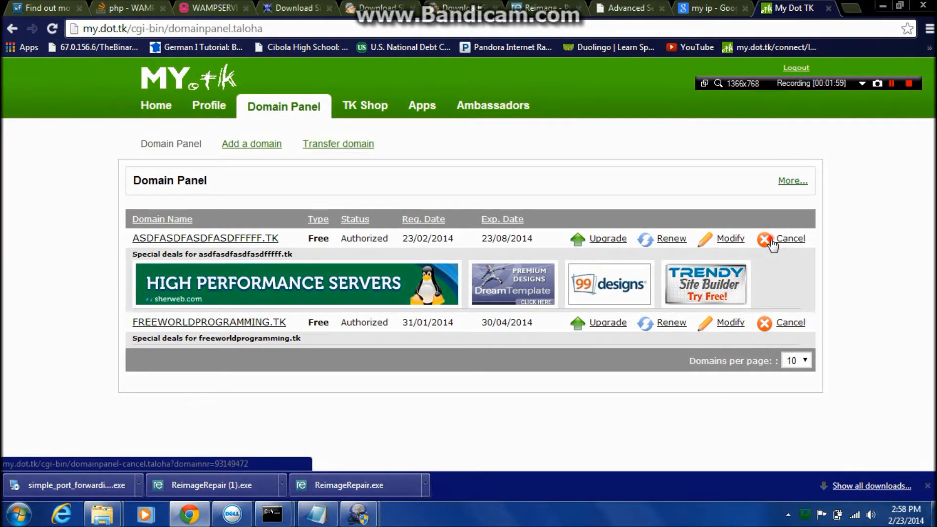
Cancel the domain ASDFASDFASDFASDFFFFF.TK, confirming its removal, and highlight FREEWORLDPROGRAMMING.TK in the domain list.
click(772, 241)
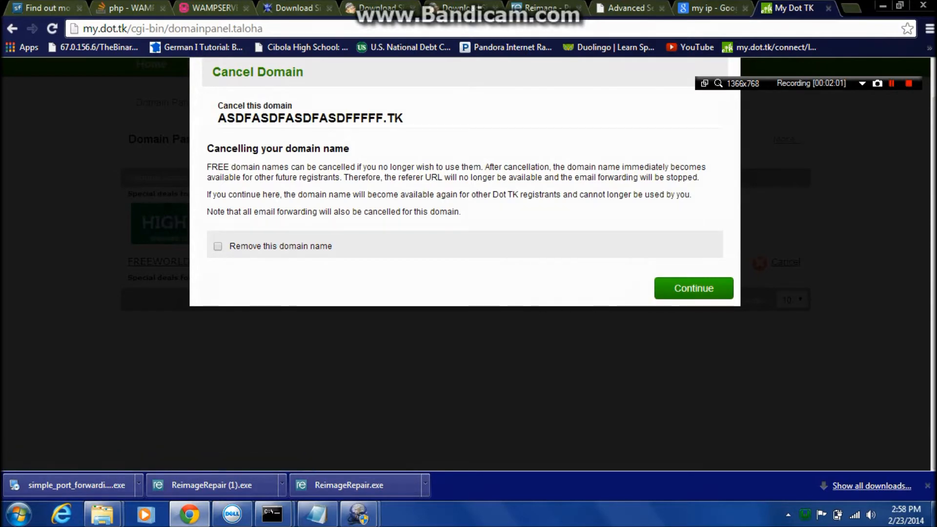
click(268, 242)
click(686, 302)
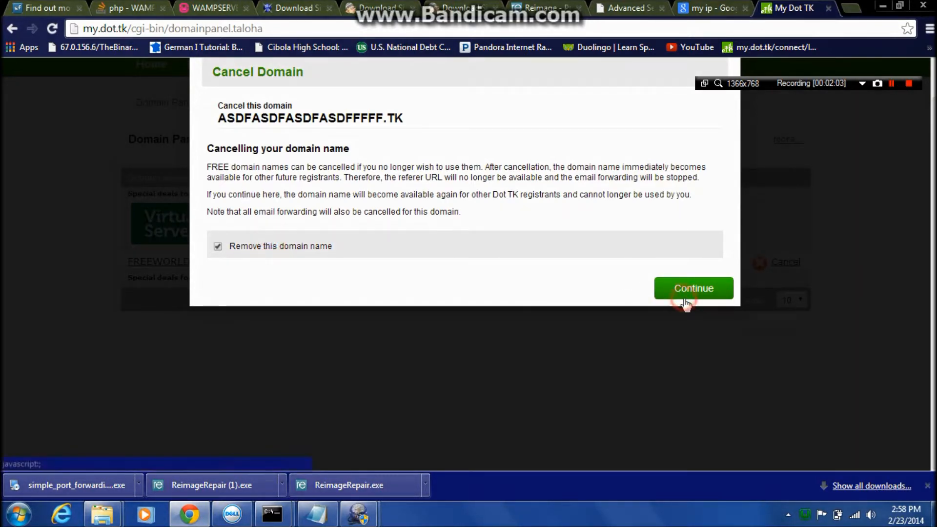
click(672, 308)
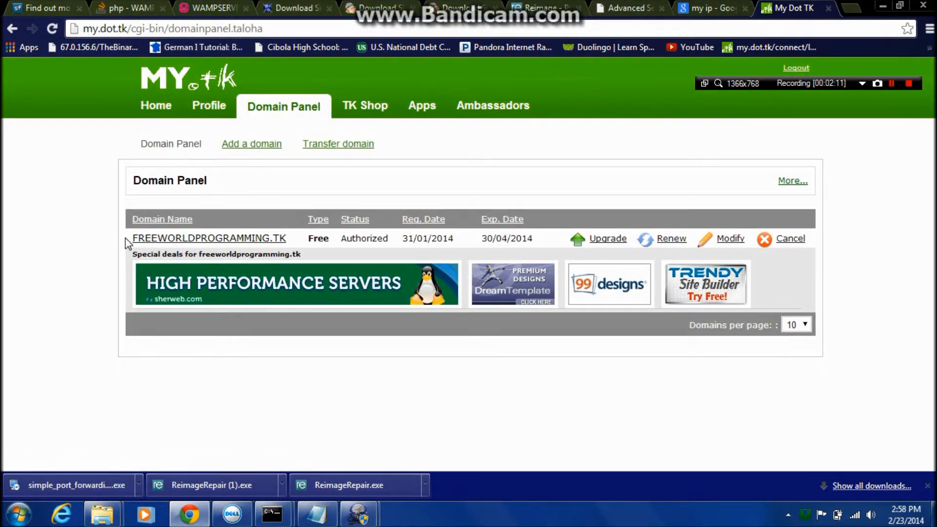
drag(128, 242, 287, 240)
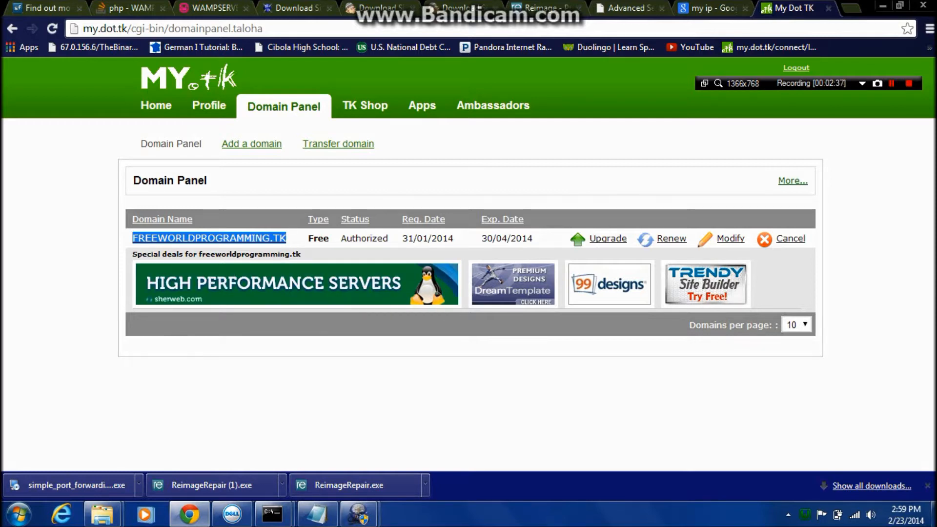
Check the Dot TK DNS settings of FREEWORLDPROGRAMMING.TK and close them without saving.
click(730, 238)
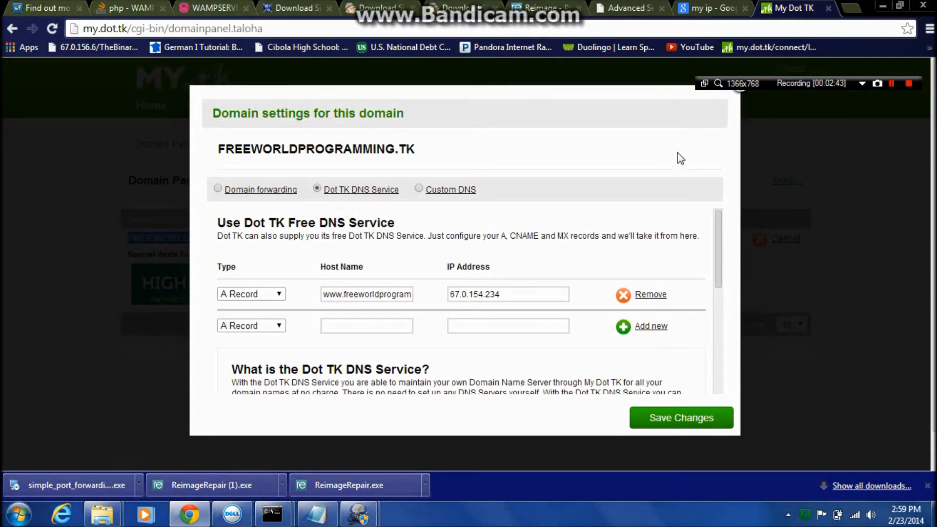
click(740, 91)
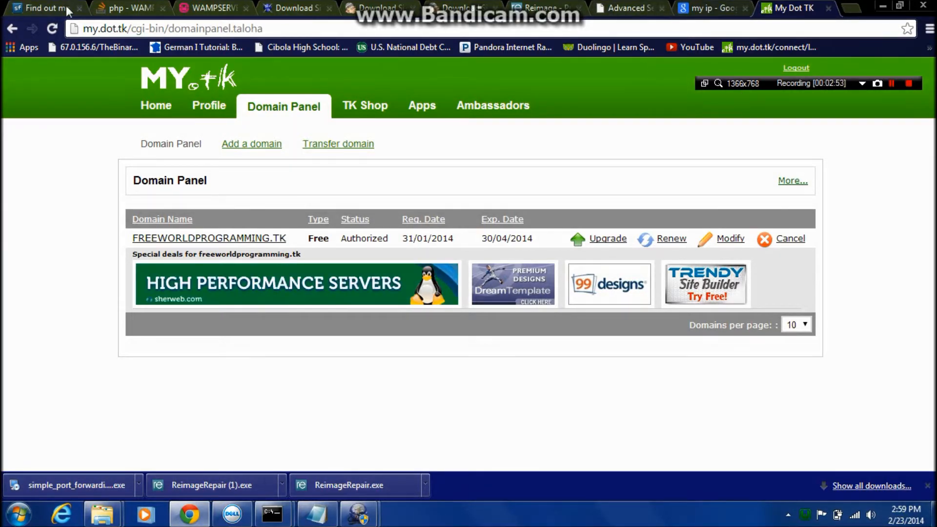
Look over the WampServer start page on localhost from its heading down to the aliases.
click(220, 14)
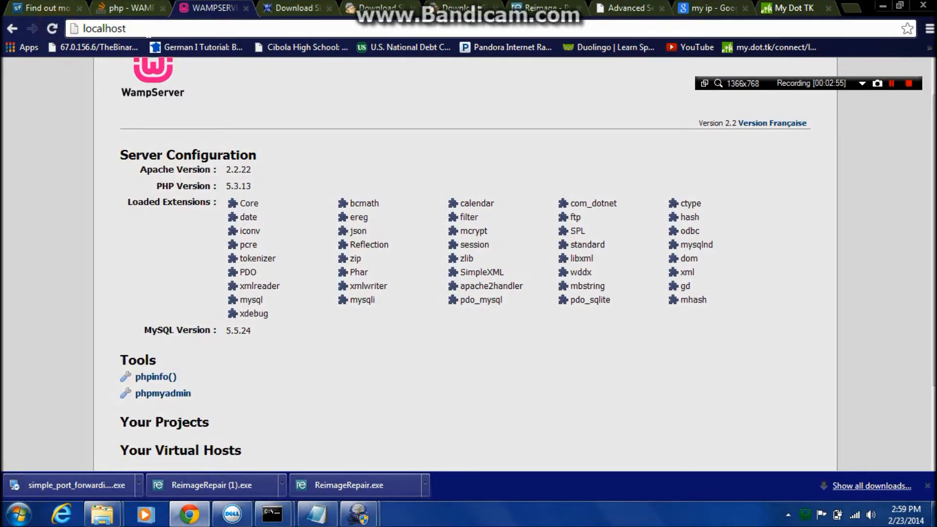
scroll(133, 193, up, 1)
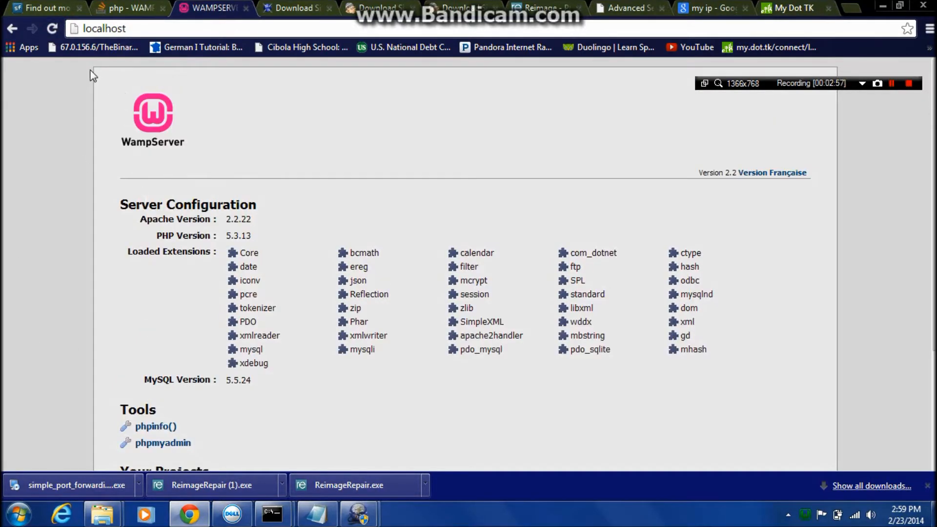
drag(93, 69, 676, 431)
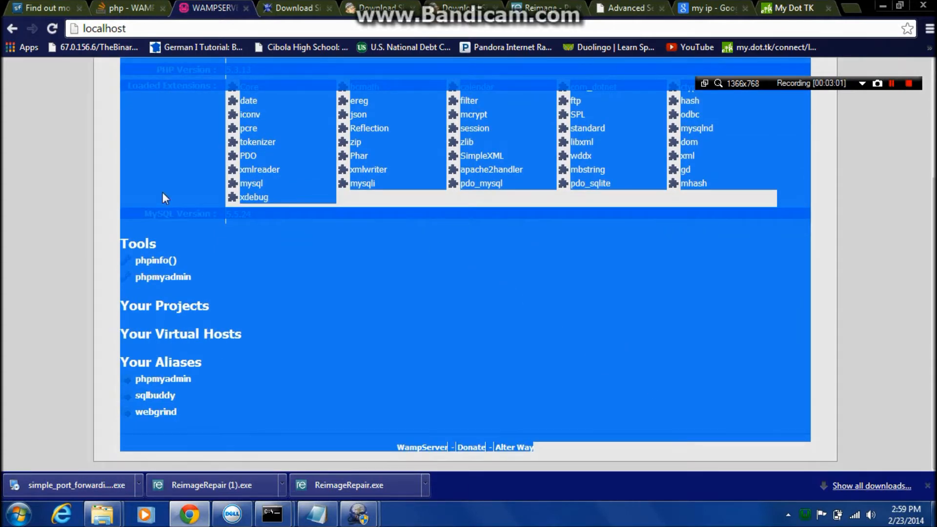
click(129, 188)
scroll(130, 188, up, 3)
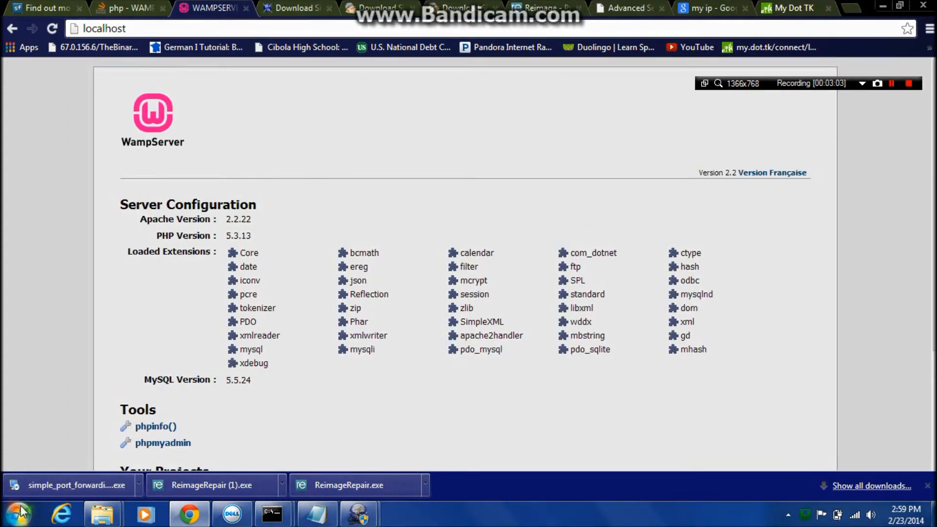
Open the www folder inside the wamp folder on the C: drive in a file window.
click(15, 513)
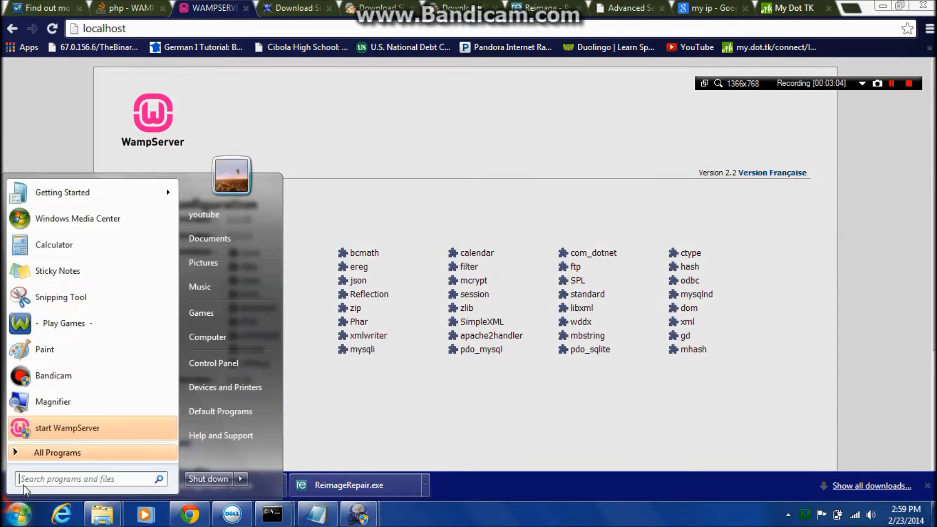
click(238, 343)
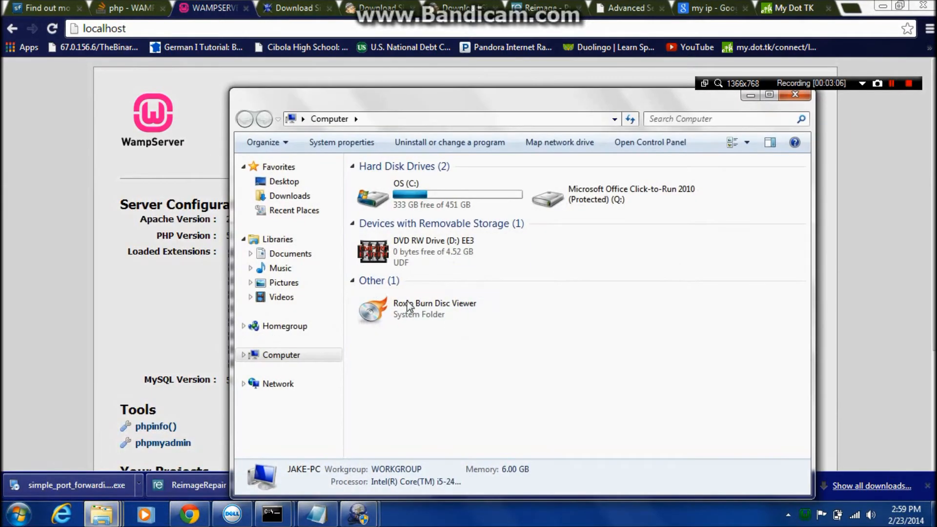
double_click(491, 203)
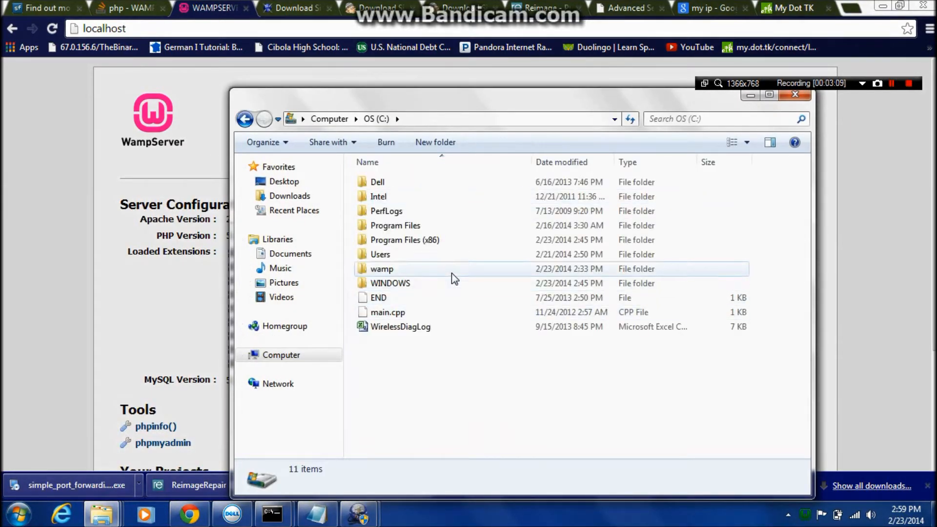
double_click(428, 272)
click(428, 298)
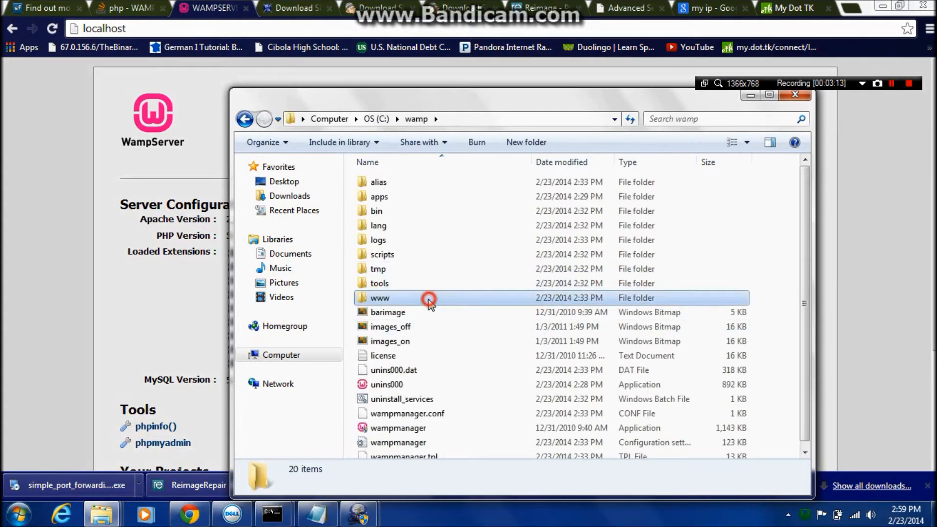
double_click(428, 299)
right_click(428, 298)
click(395, 299)
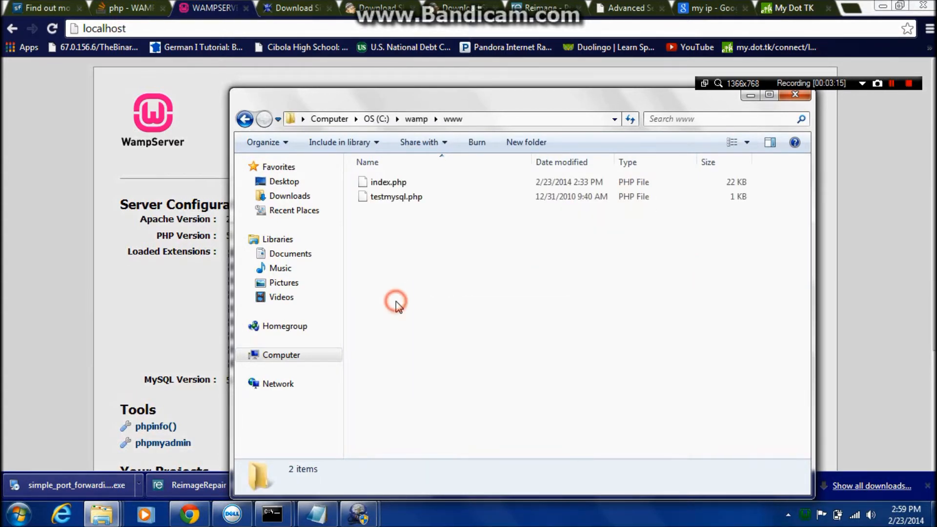
Start a new Notepad document with <!DOCTYPE html>, <html> and <body> on separate lines, and begin an h1 tag with a style attribute.
click(19, 514)
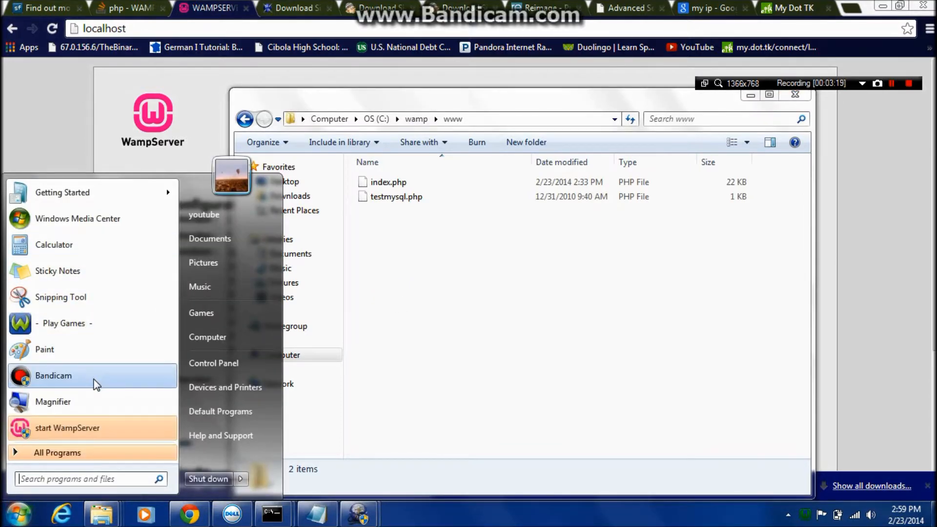
text(note)
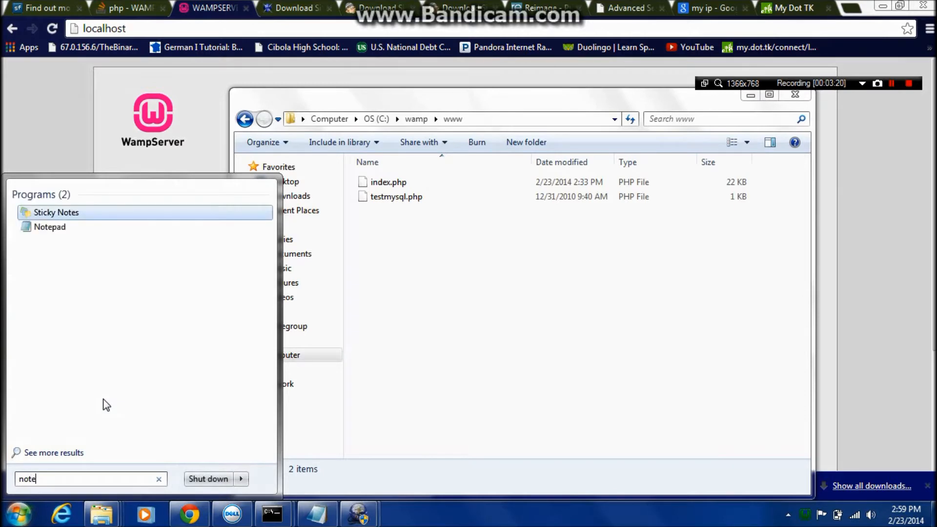
key(Down)
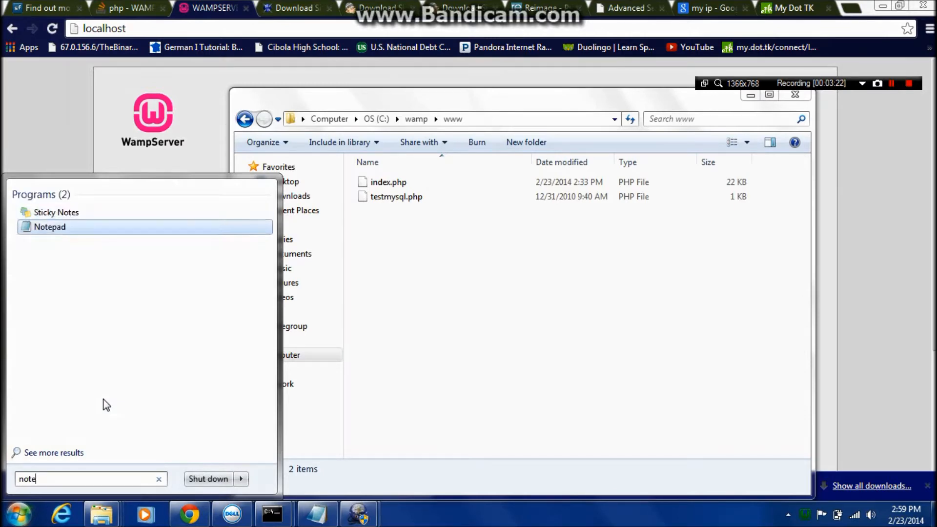
key(Return)
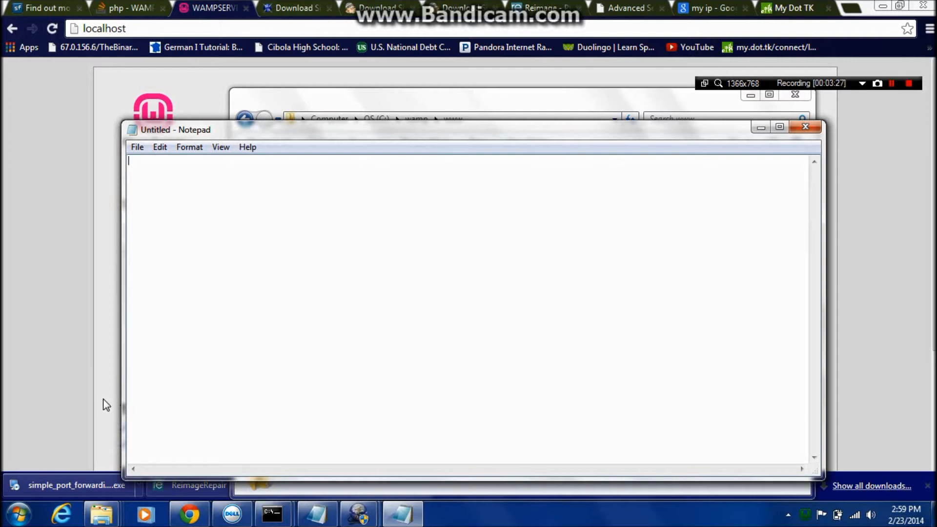
text(<!DOCTYPE html> <html>)
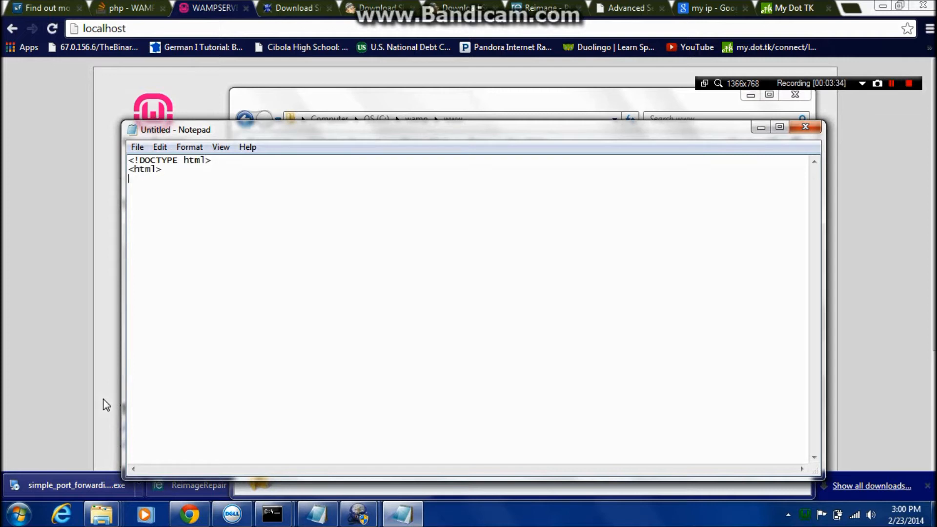
text( <body)
text(> <h1 style)
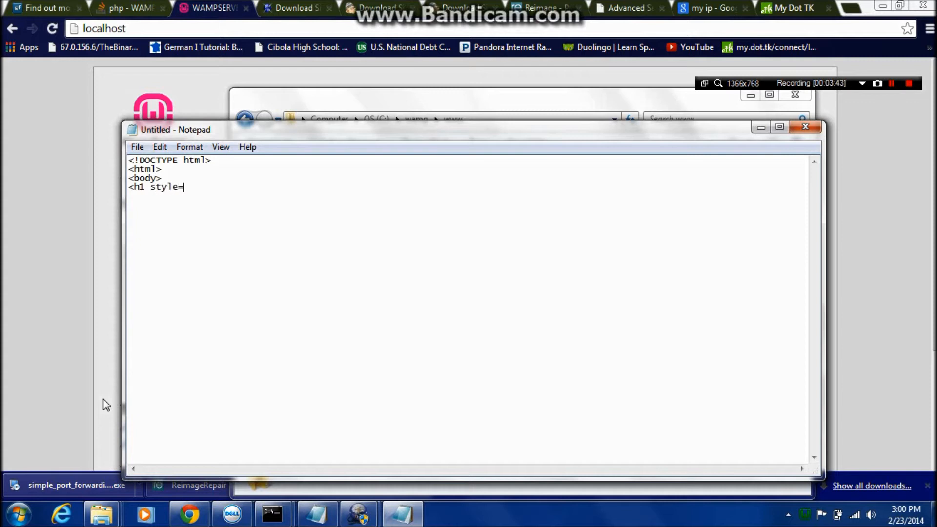
text(="color#00FF00;text)
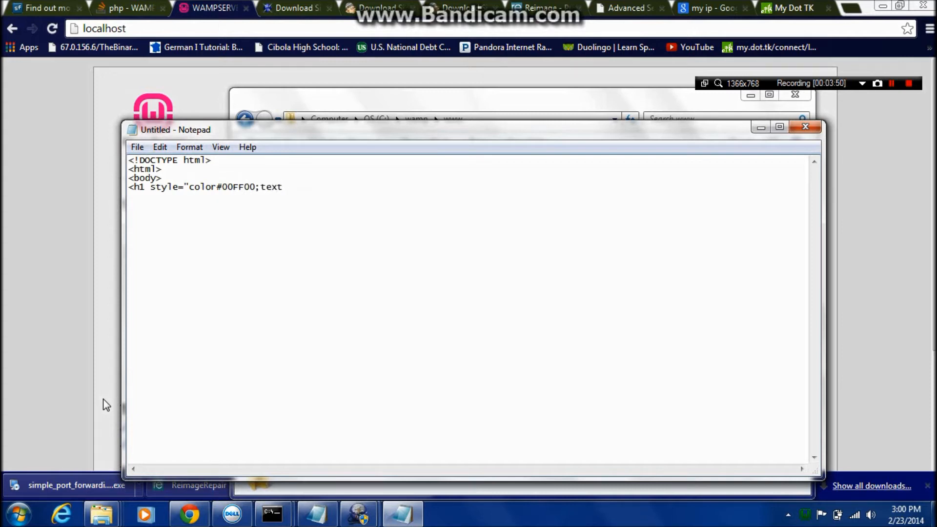
text(-align:center;font-size)
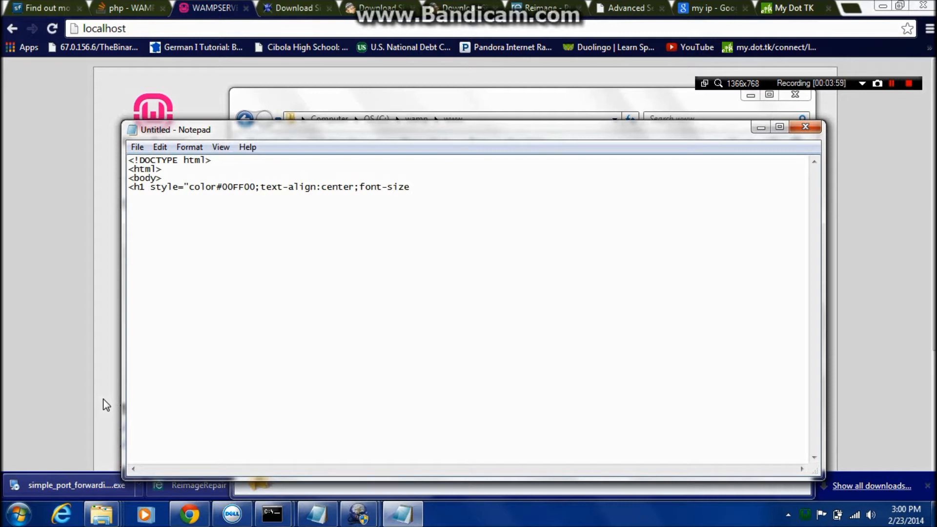
Write the h1 style value "color#00FF00;text-align:center;font-size:56px;" followed by the </style> tag.
text(:56)
text("</style>Wel)
Add the heading text "Welcome to my website!" and close it with </h1>.
key(BackSpace)
key(BackSpace)
text(elcome tp)
key(BackSpace)
text(o my website!</)
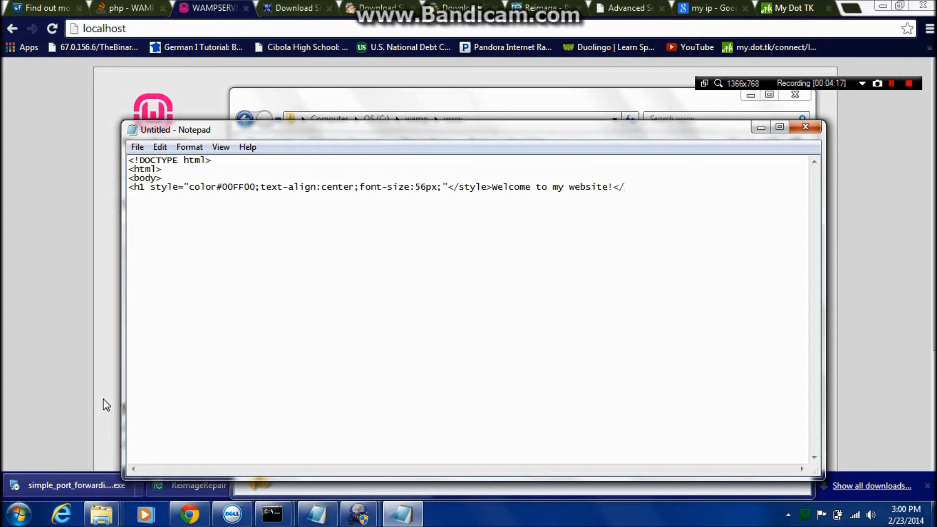
text(h1>)
Finish the page with the closing </body> and </html> tags on separate lines.
key(Return)
text(</body>)
key(Return)
text(</html?)
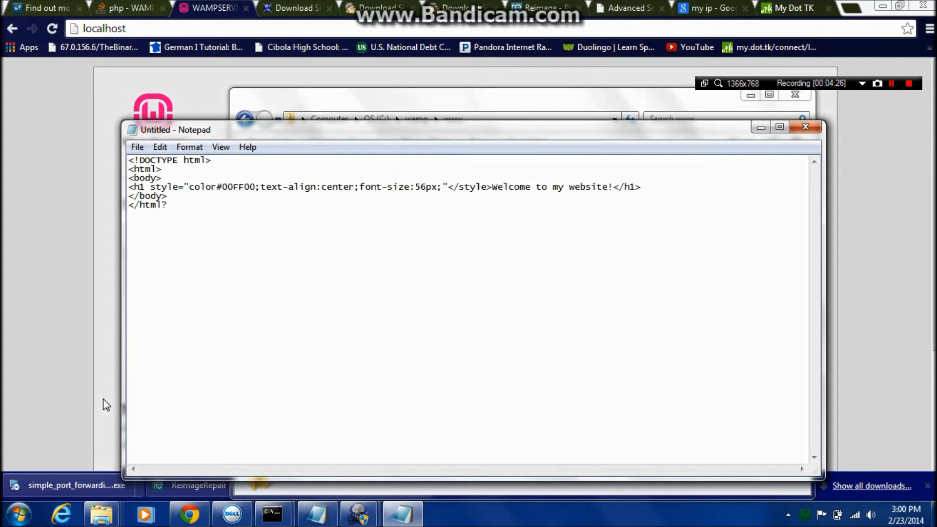
key(BackSpace)
text(>)
Start saving the document under a new name and browse to the C:\wamp\www folder.
click(137, 147)
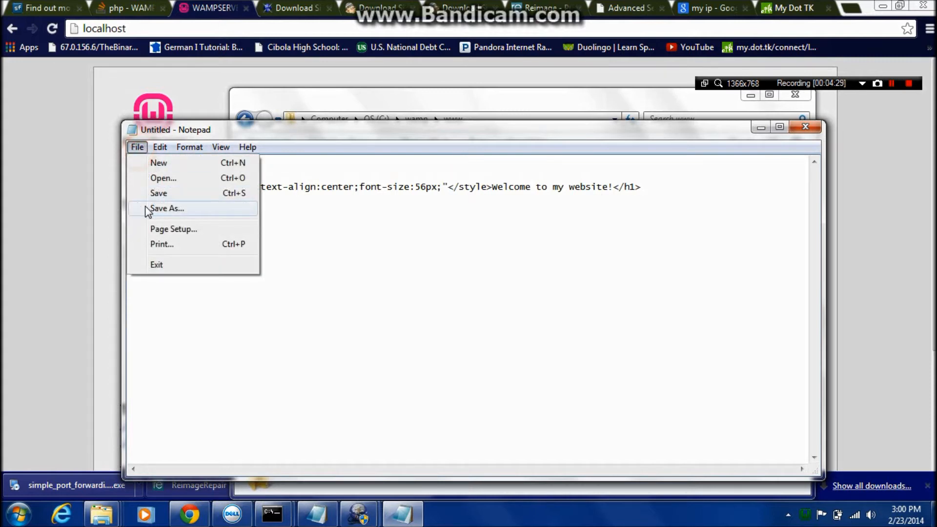
click(156, 210)
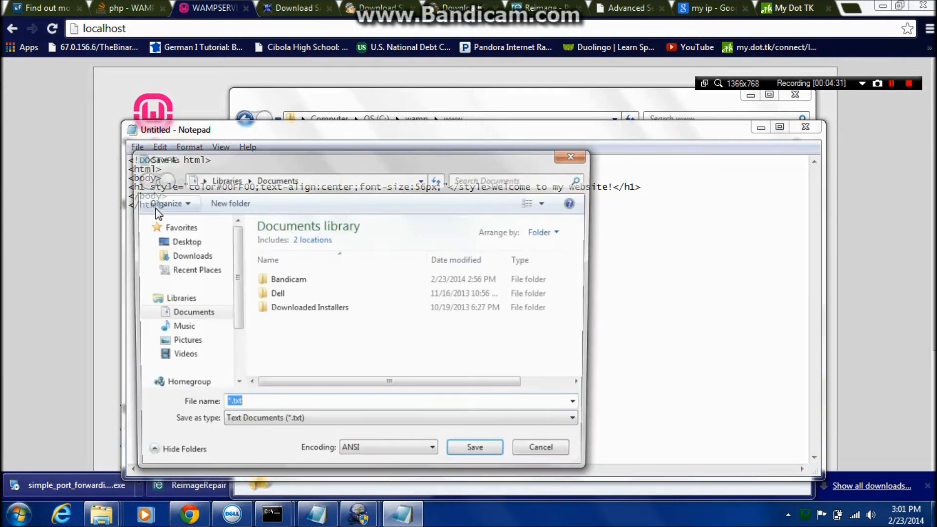
mouse_move(234, 303)
mouse_down()
mouse_move(237, 377)
mouse_move(227, 315)
mouse_move(236, 356)
mouse_move(235, 347)
mouse_up()
click(195, 351)
double_click(341, 254)
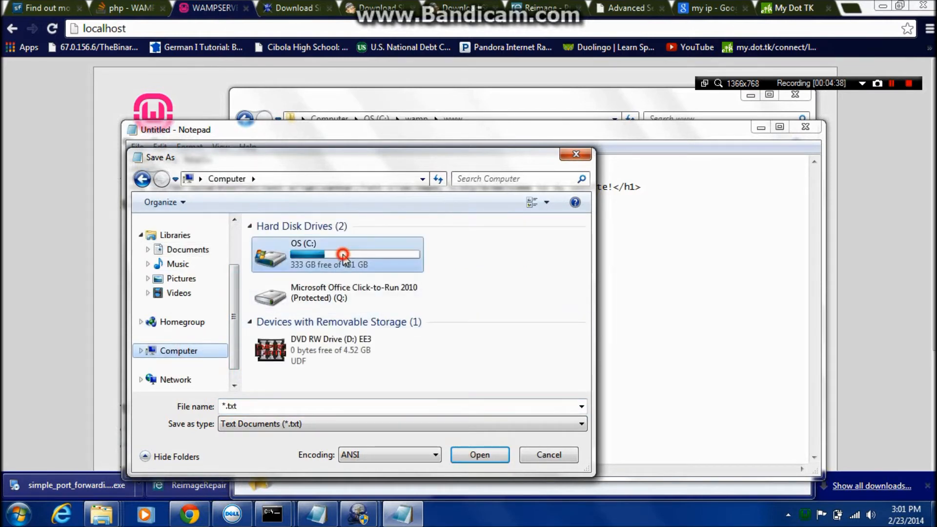
double_click(327, 329)
double_click(322, 356)
Save the document as index.html with the file type All Files.
drag(303, 404, 138, 396)
click(308, 424)
click(300, 448)
click(288, 400)
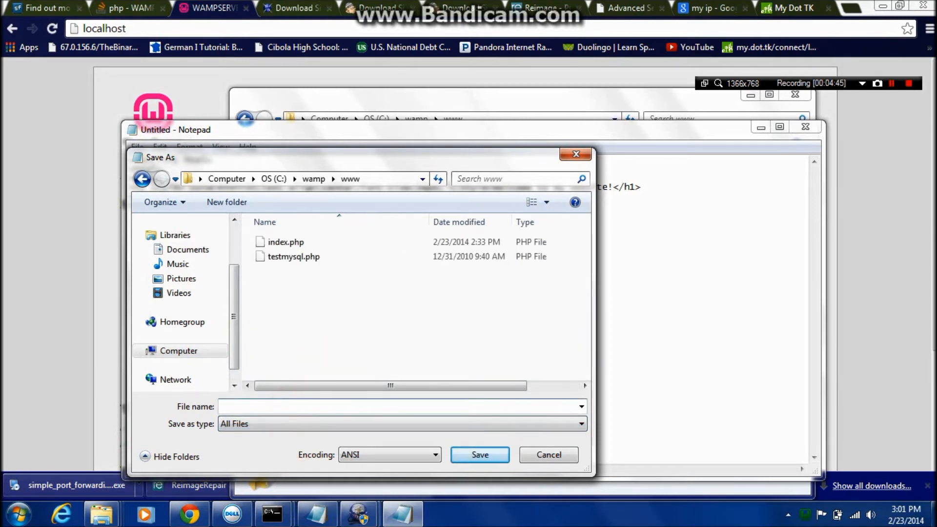
text(inde)
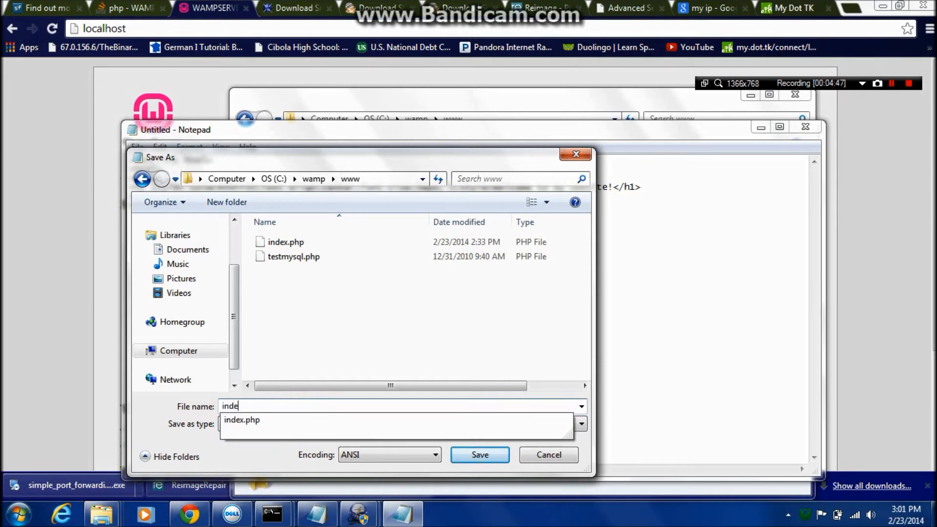
text(x.html)
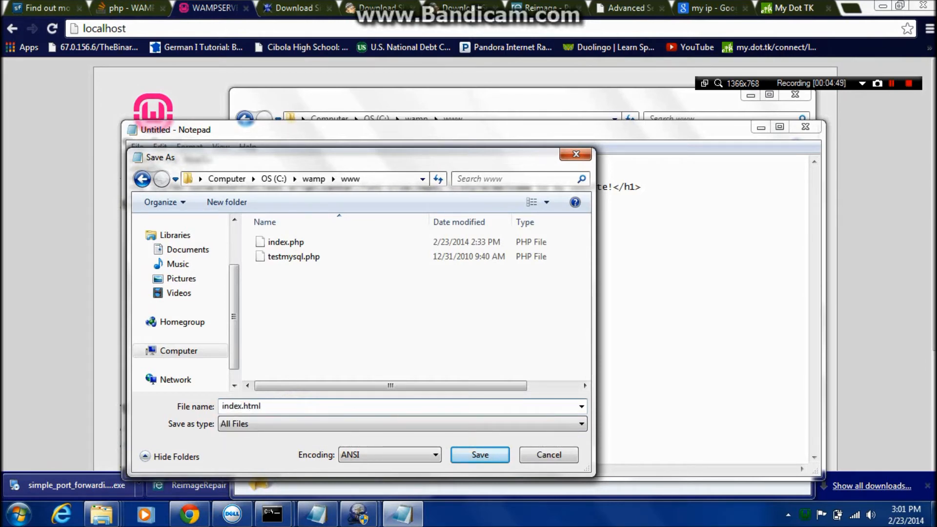
key(Return)
Delete index.php and testmysql.php from the www folder, confirming the move to the Recycle Bin.
click(7, 305)
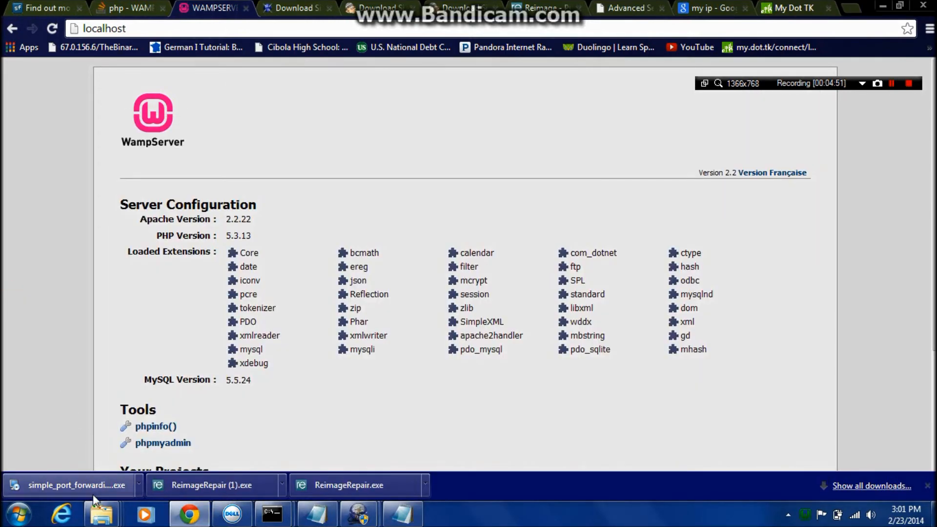
click(110, 518)
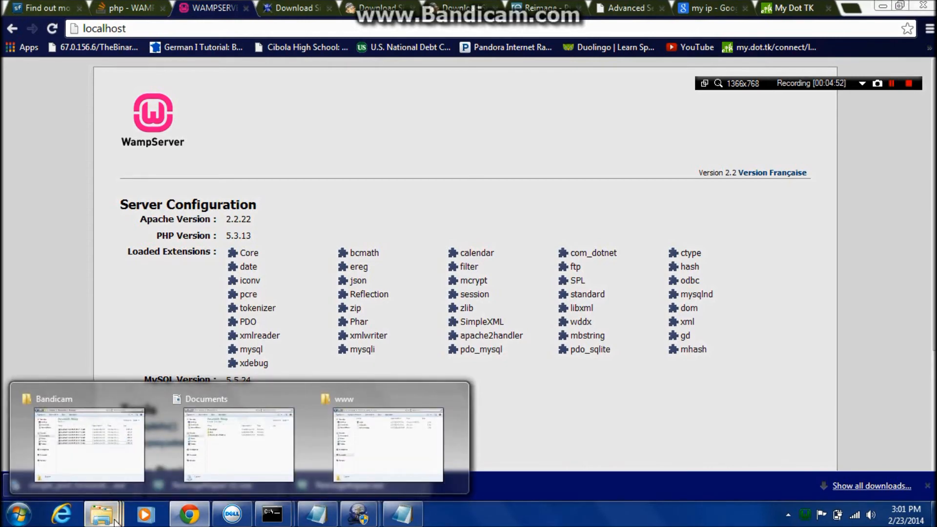
click(457, 459)
drag(398, 279, 370, 202)
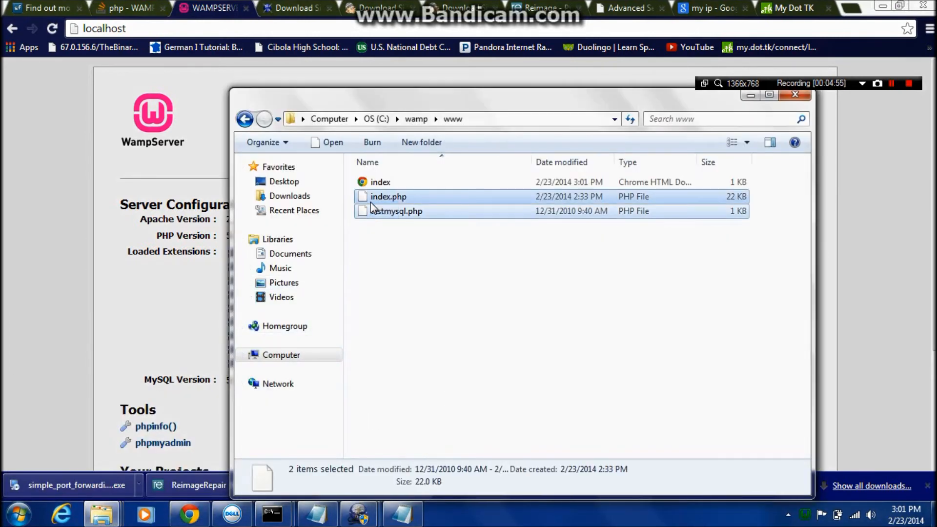
key(Delete)
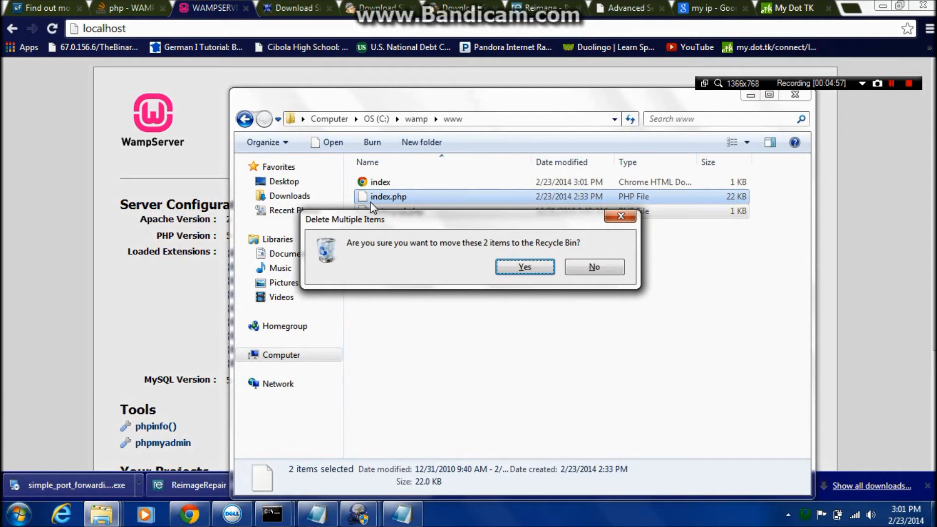
key(Return)
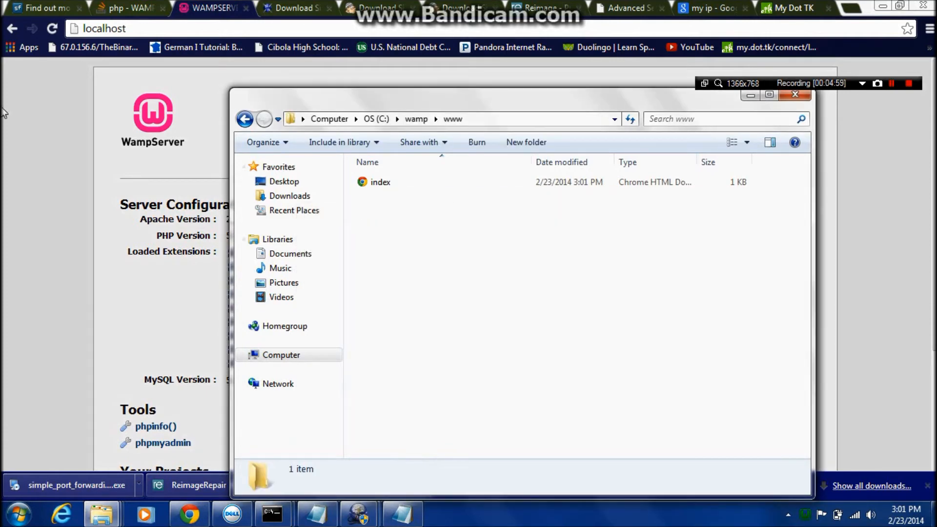
Return to the browser and reload the localhost page.
click(4, 114)
click(52, 29)
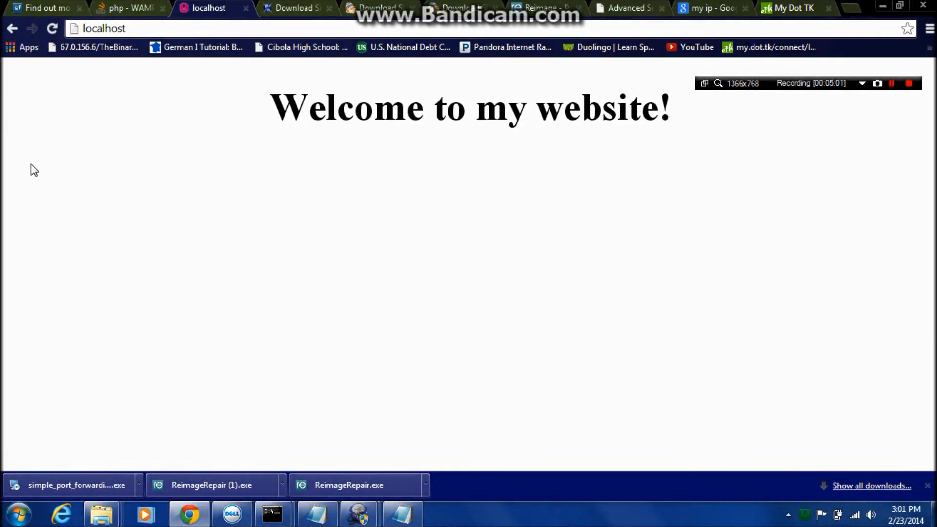
Insert the missing colon after "color" in the h1 style, save index.html and reload the localhost page.
click(403, 515)
click(216, 186)
text(:)
key(ctrl+s)
click(51, 28)
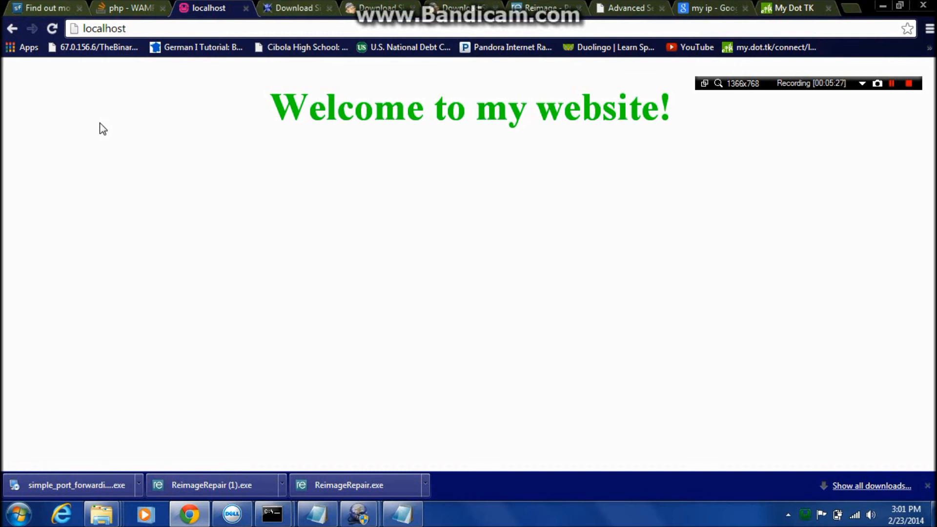
click(908, 83)
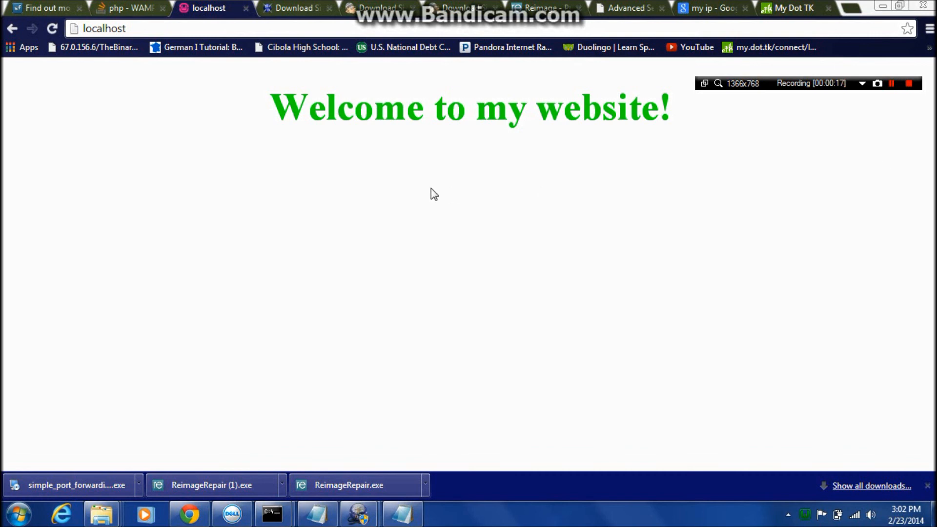
Highlight the "Welcome to my website!" heading on the localhost page and clear the selection.
click(275, 105)
drag(274, 104, 683, 109)
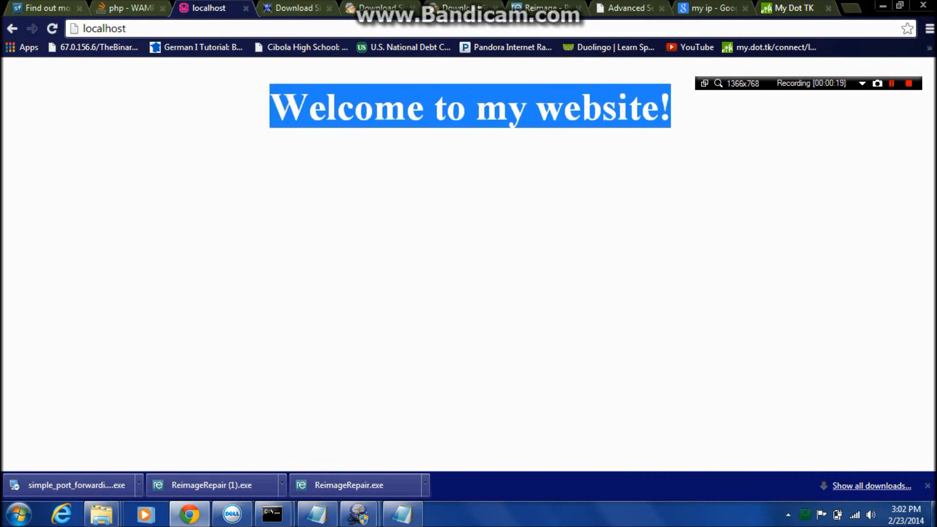
click(720, 119)
Show the Dot TK domain panel, highlight the FREEWORLDPROGRAMMING.TK entry and clear the selection.
click(795, 8)
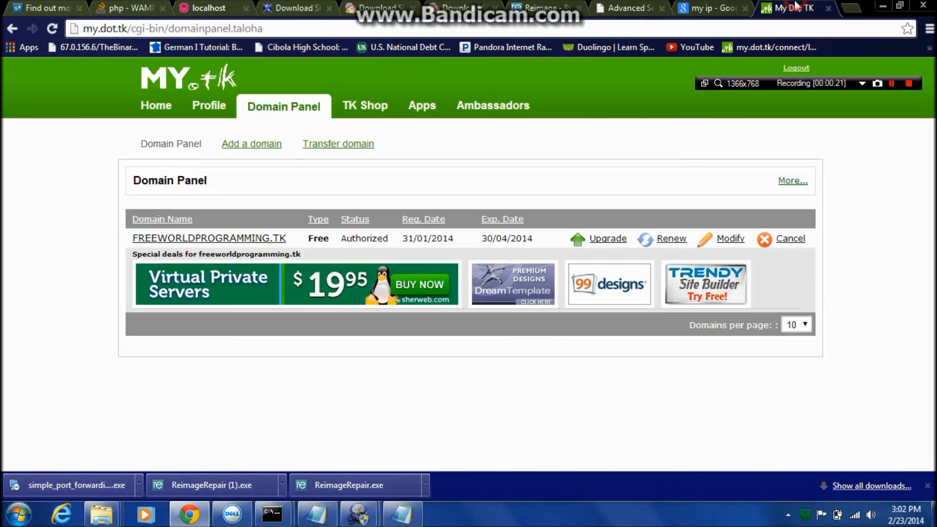
drag(133, 238, 829, 243)
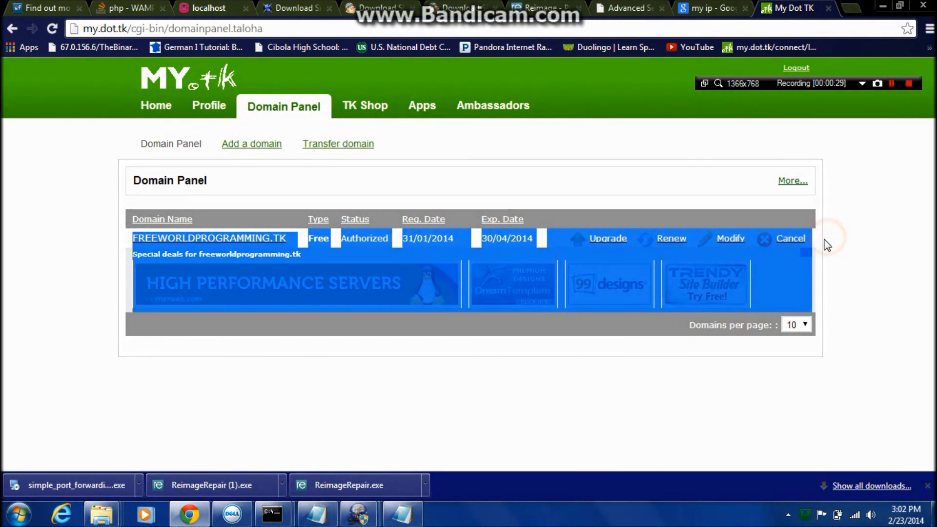
click(820, 244)
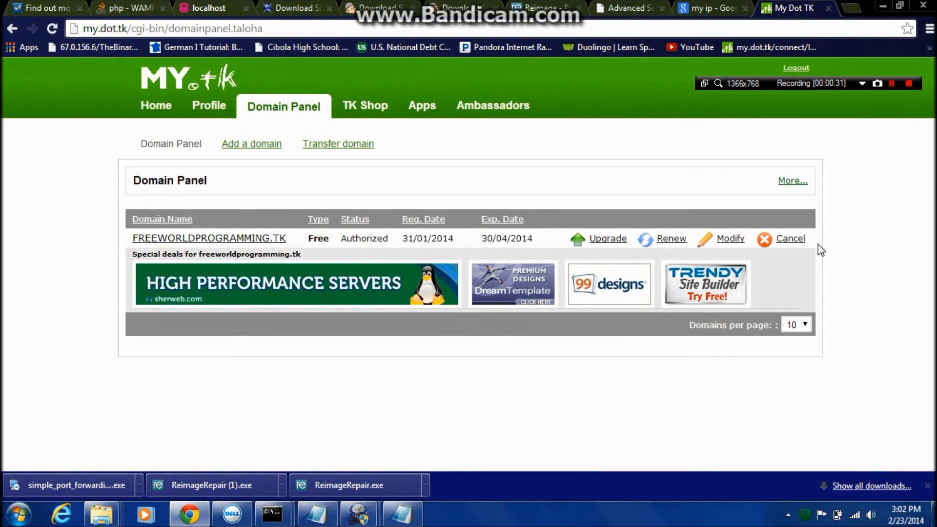